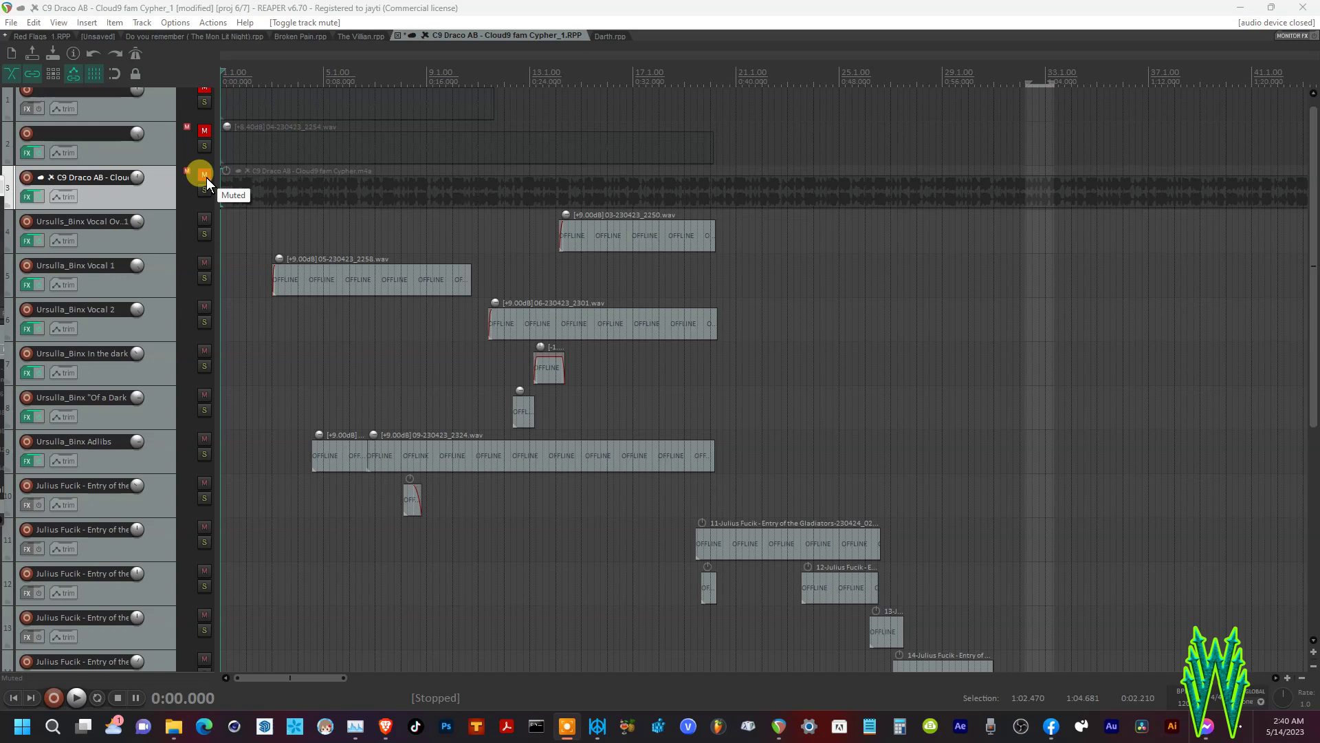
- Play the opening of the project with the Cloud9 fam Cypher beat track unmuted, and mute that track again
{"action": "left_click", "coordinate": [331, 77]}
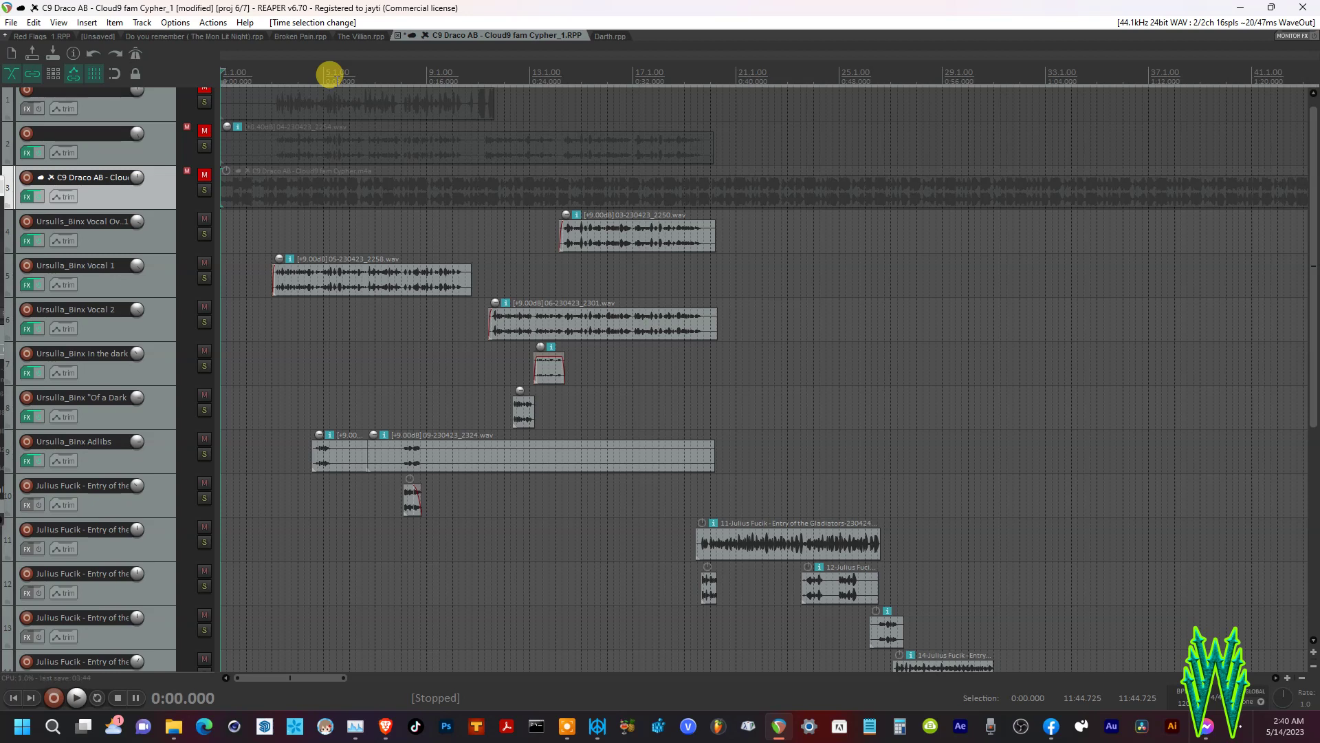
{"action": "left_click", "coordinate": [204, 173]}
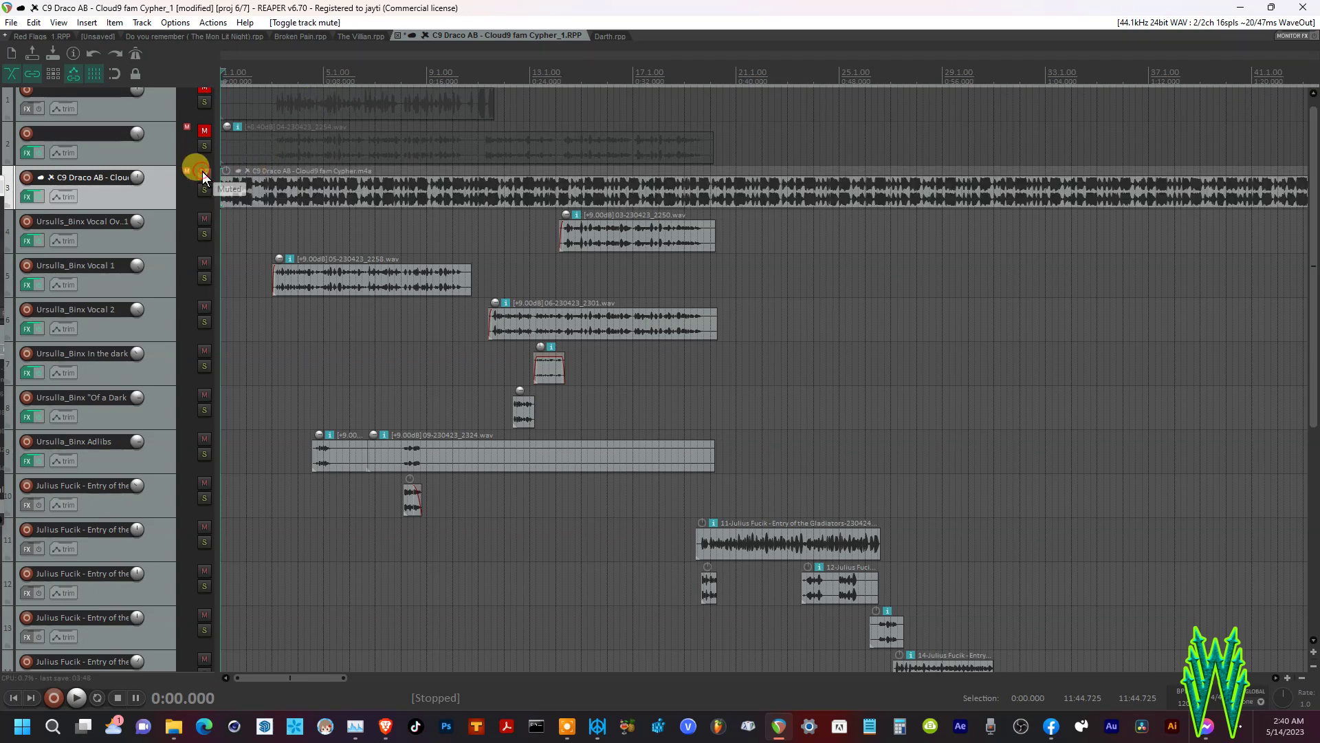
{"action": "left_click", "coordinate": [78, 696]}
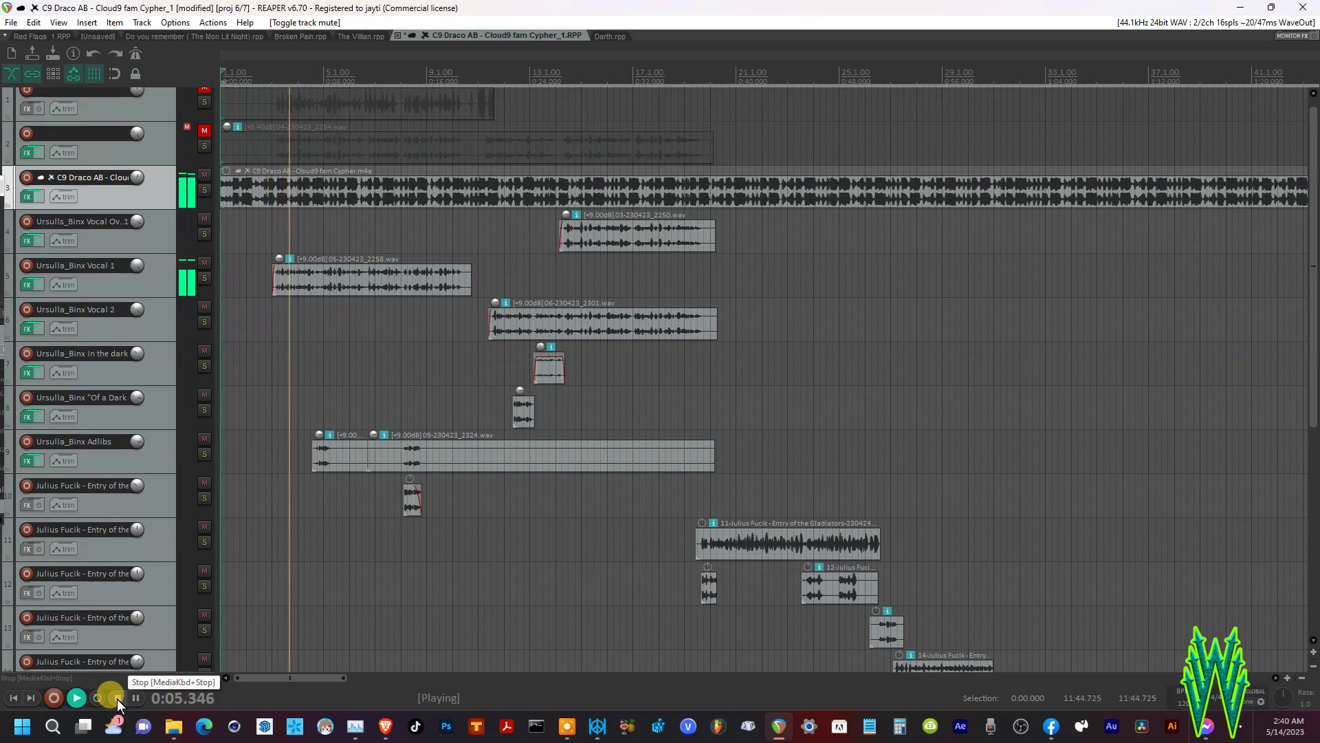
{"action": "left_click", "coordinate": [117, 698]}
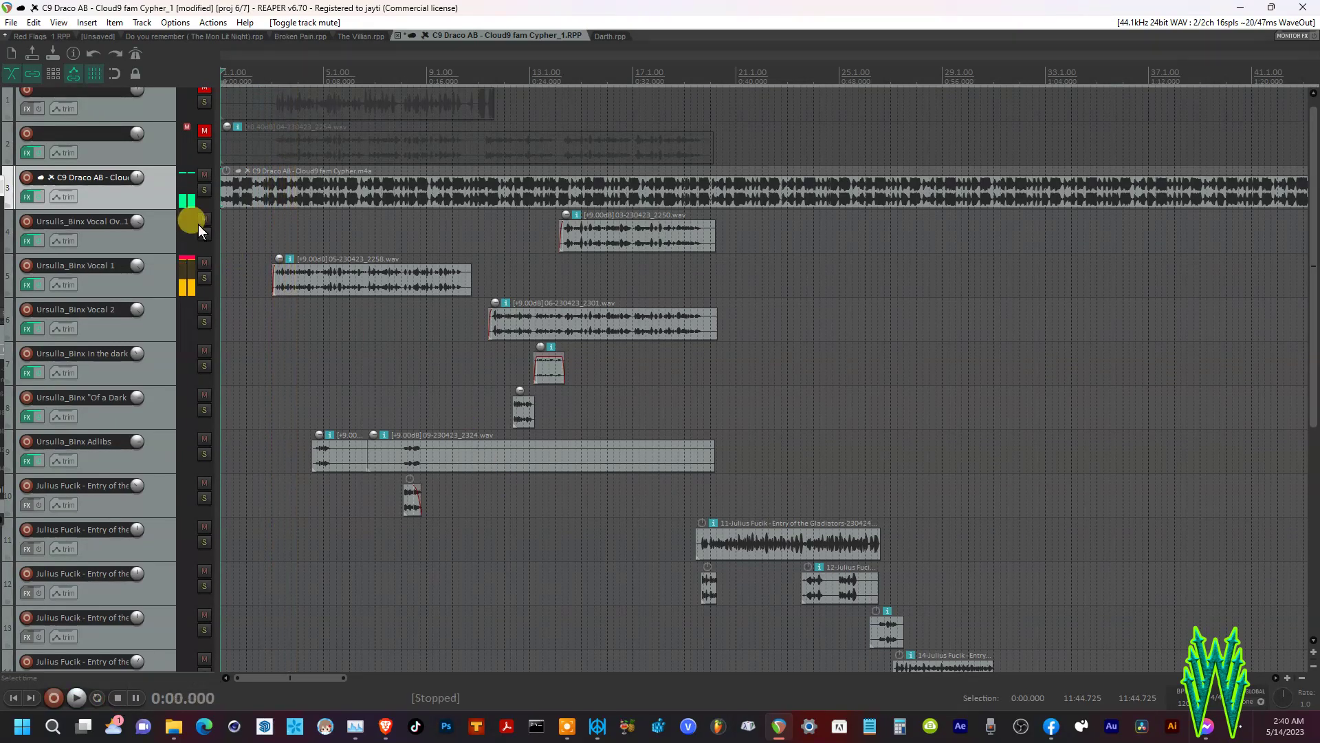
{"action": "left_click", "coordinate": [204, 173]}
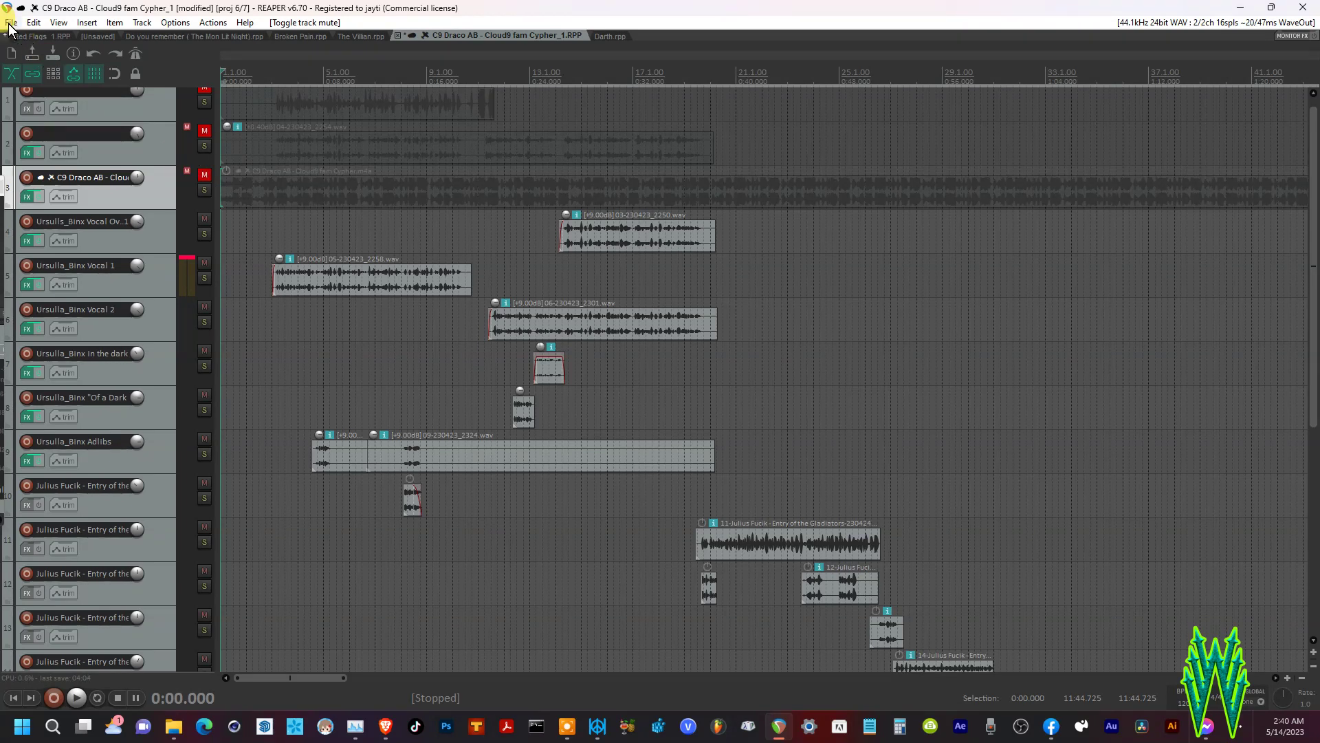
- Select all the tracks below the muted beat track, from track 4 through track 21
{"action": "left_click", "coordinate": [167, 229]}
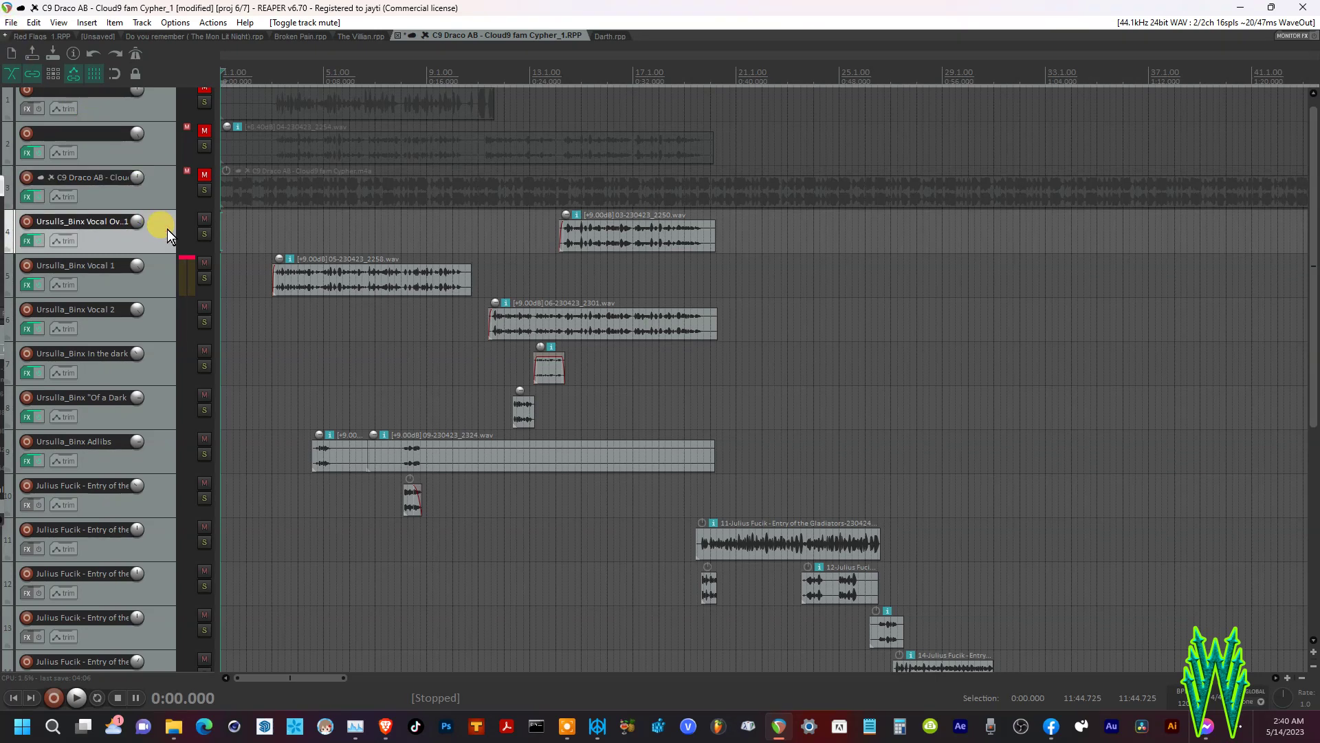
{"action": "scroll", "coordinate": [167, 229], "scroll_direction": "down", "scroll_amount": 8}
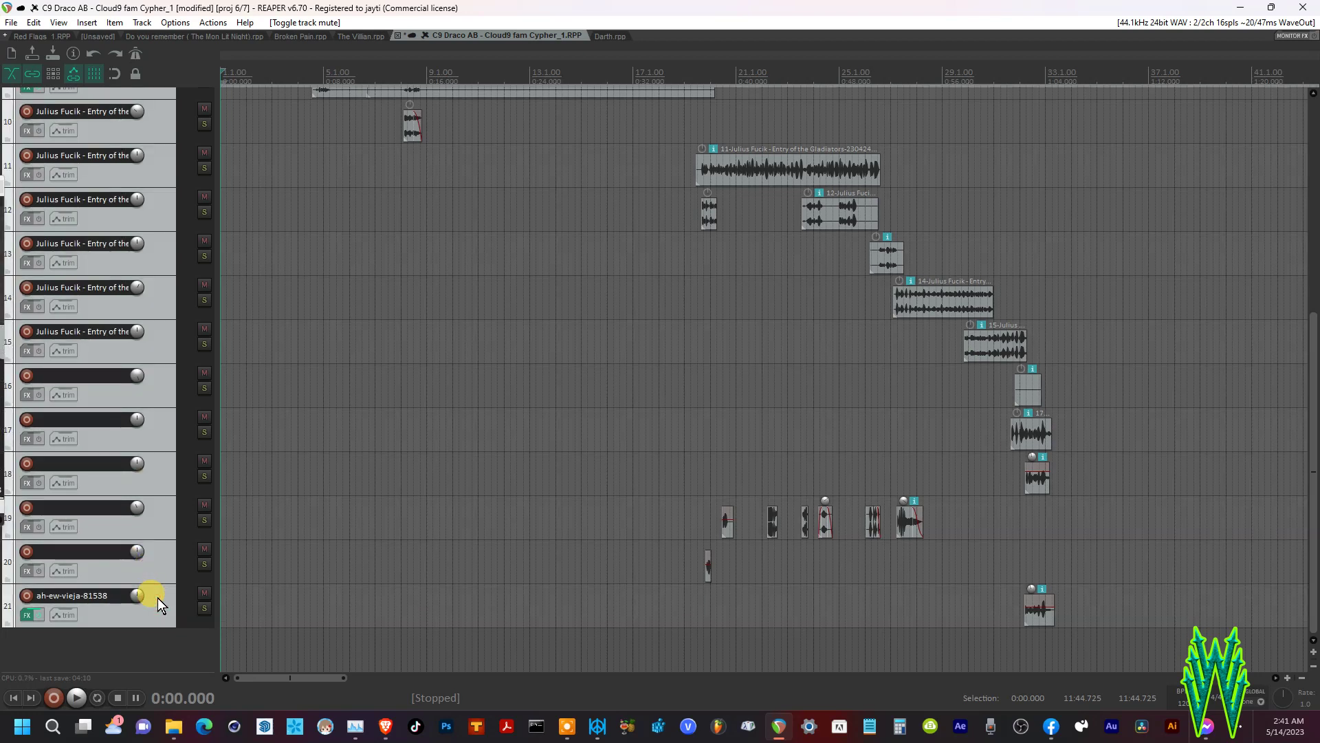
{"action": "scroll", "coordinate": [158, 593], "scroll_direction": "up", "scroll_amount": 9}
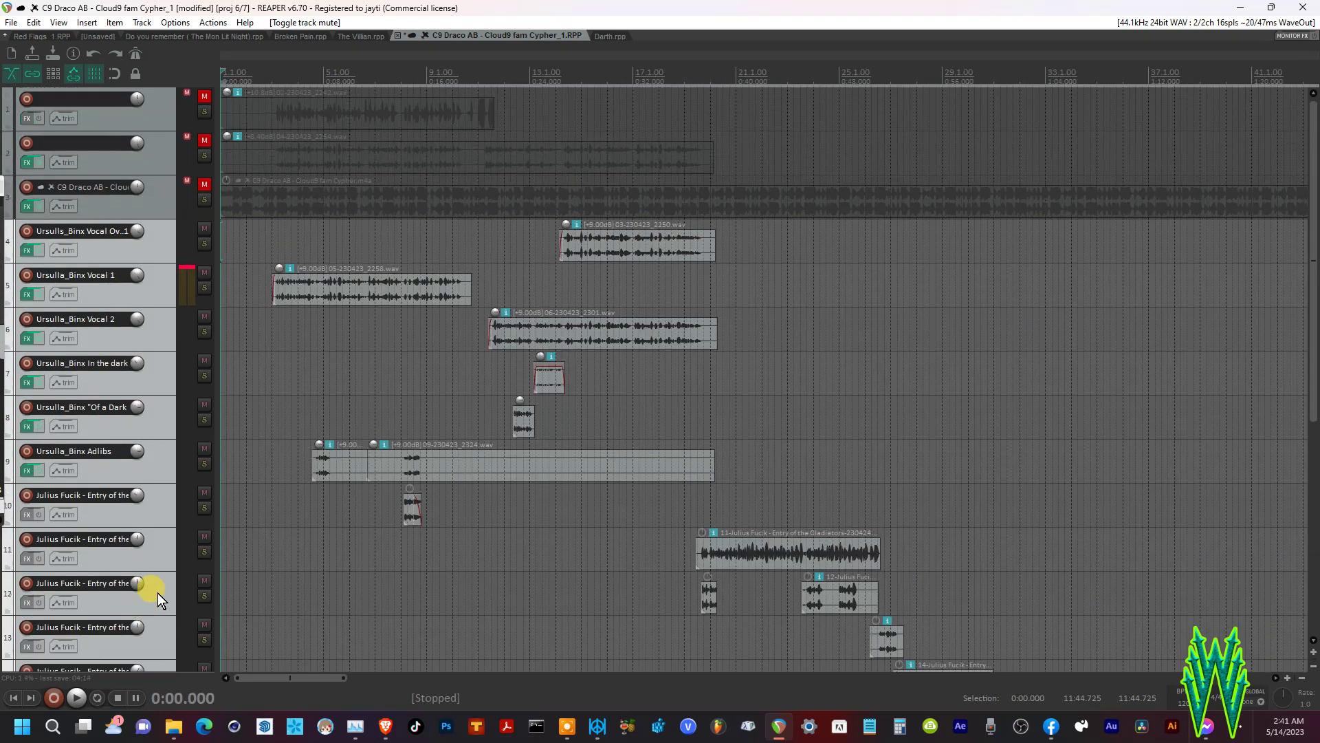
- Open the render settings and set the source to Selected tracks (stems)
{"action": "key", "text": "alt+f"}
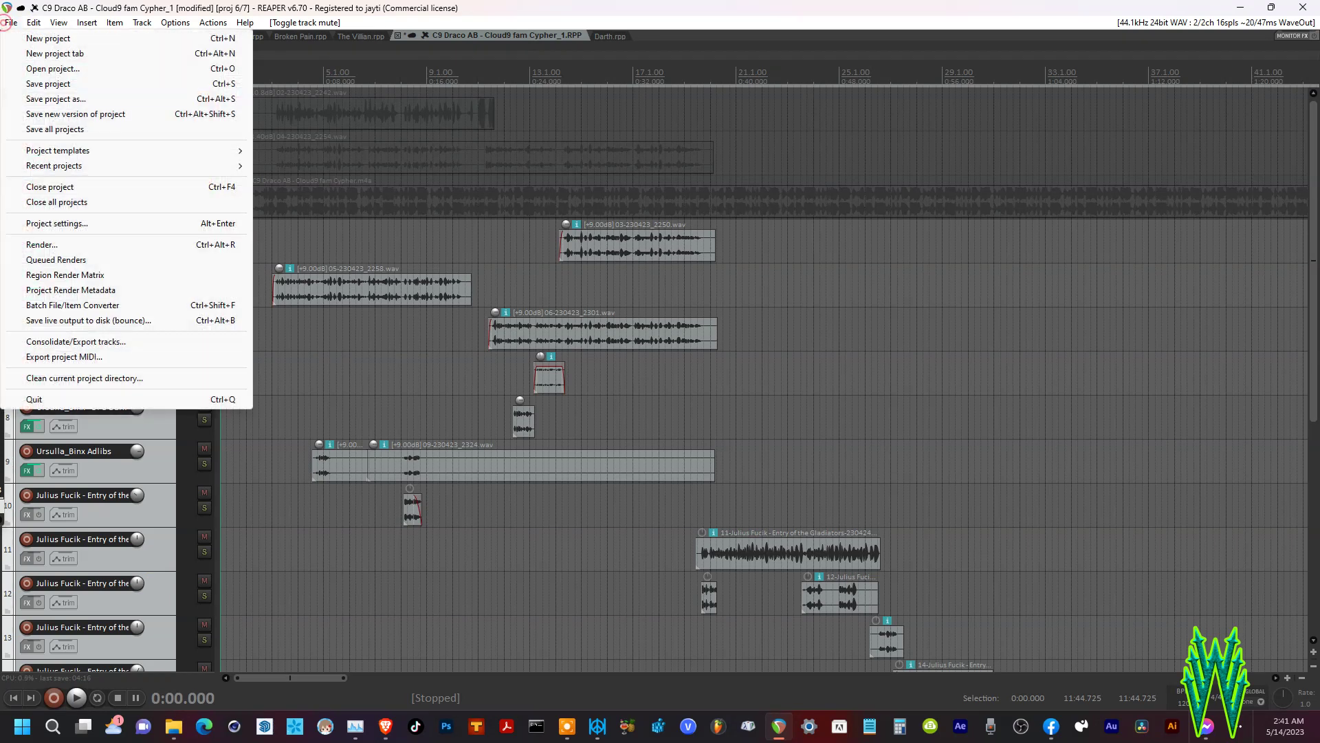
{"action": "left_click", "coordinate": [88, 242]}
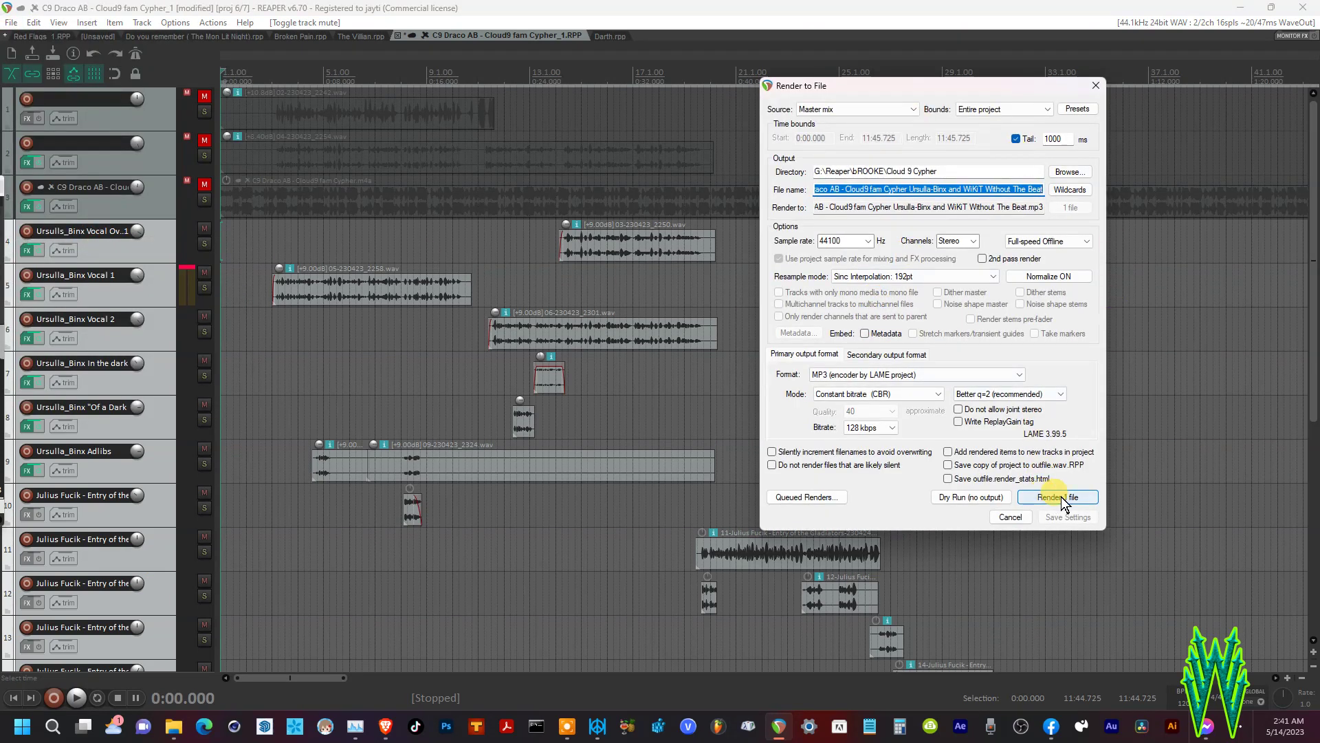
{"action": "left_click", "coordinate": [909, 108]}
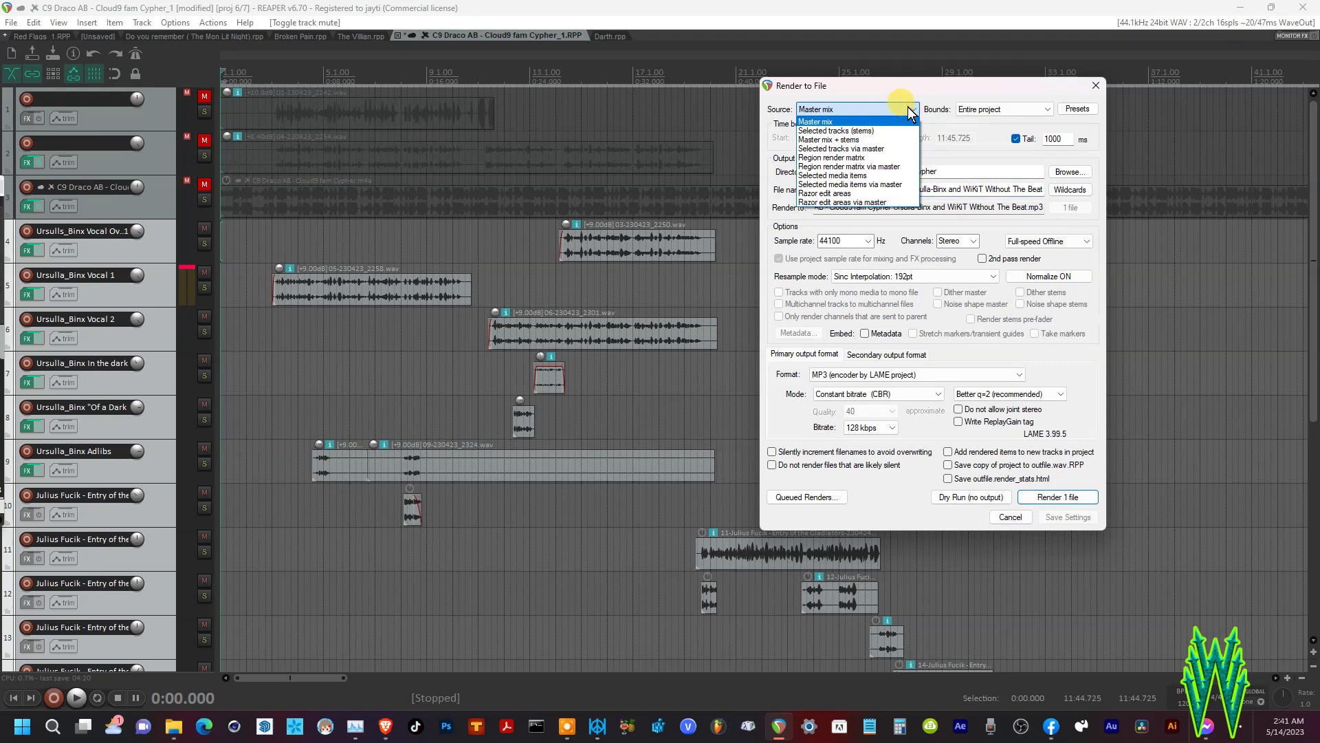
{"action": "left_click", "coordinate": [864, 131]}
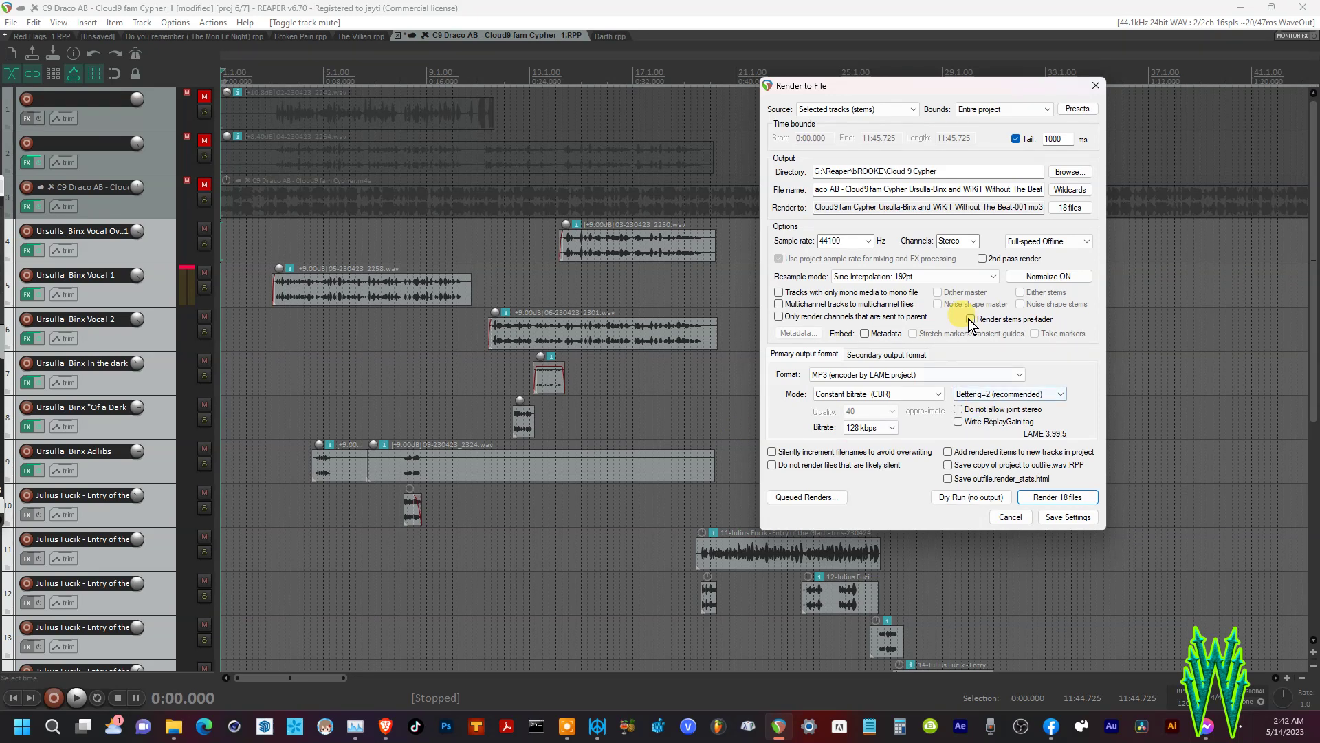
- Set the render source back to Master mix, perform a dry run without output, and close its report
{"action": "left_click", "coordinate": [909, 109]}
{"action": "left_click", "coordinate": [817, 121]}
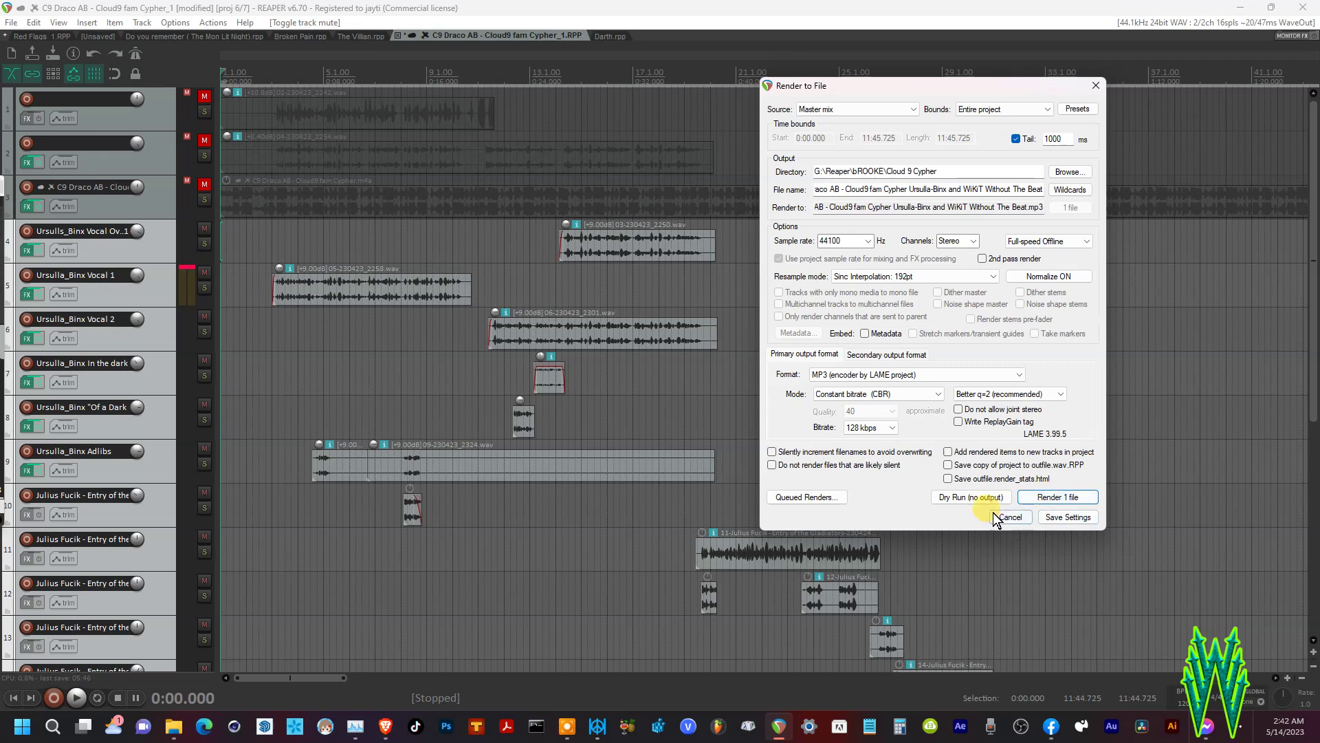
{"action": "left_click", "coordinate": [968, 495]}
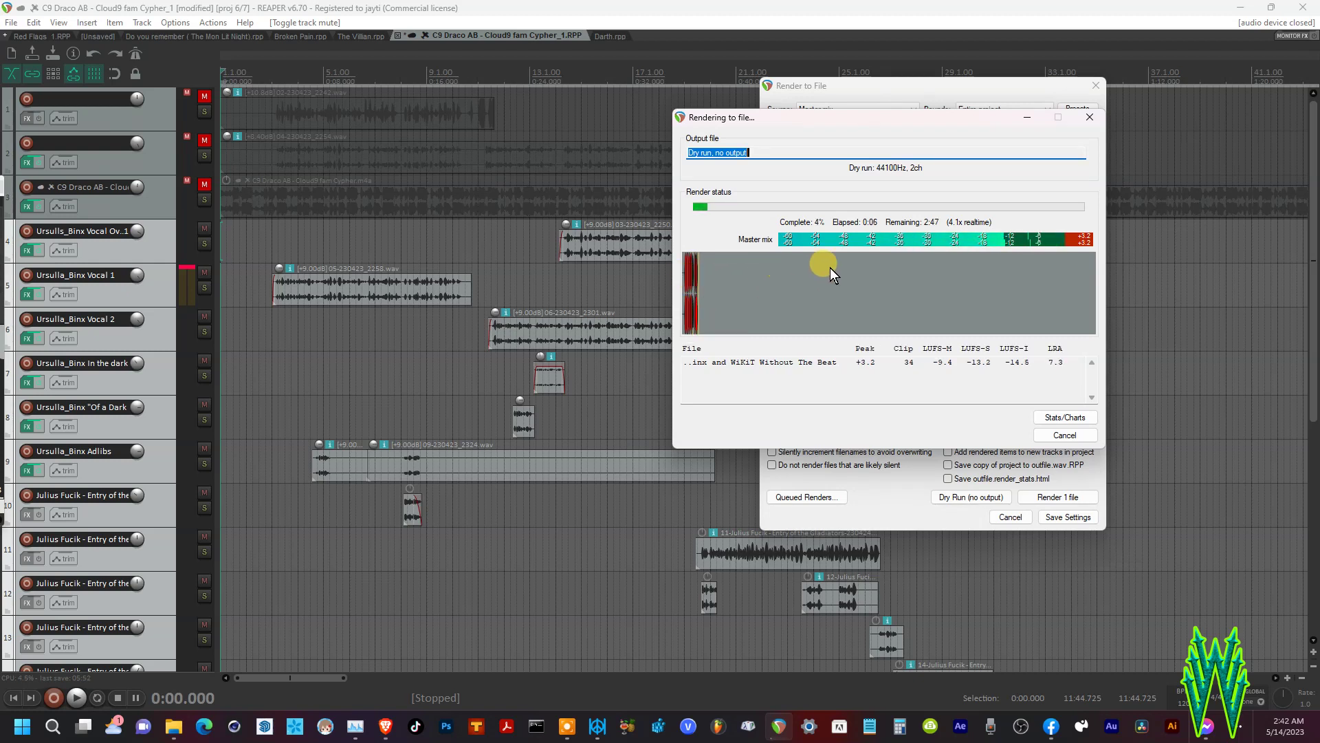
{"action": "left_click", "coordinate": [1077, 233]}
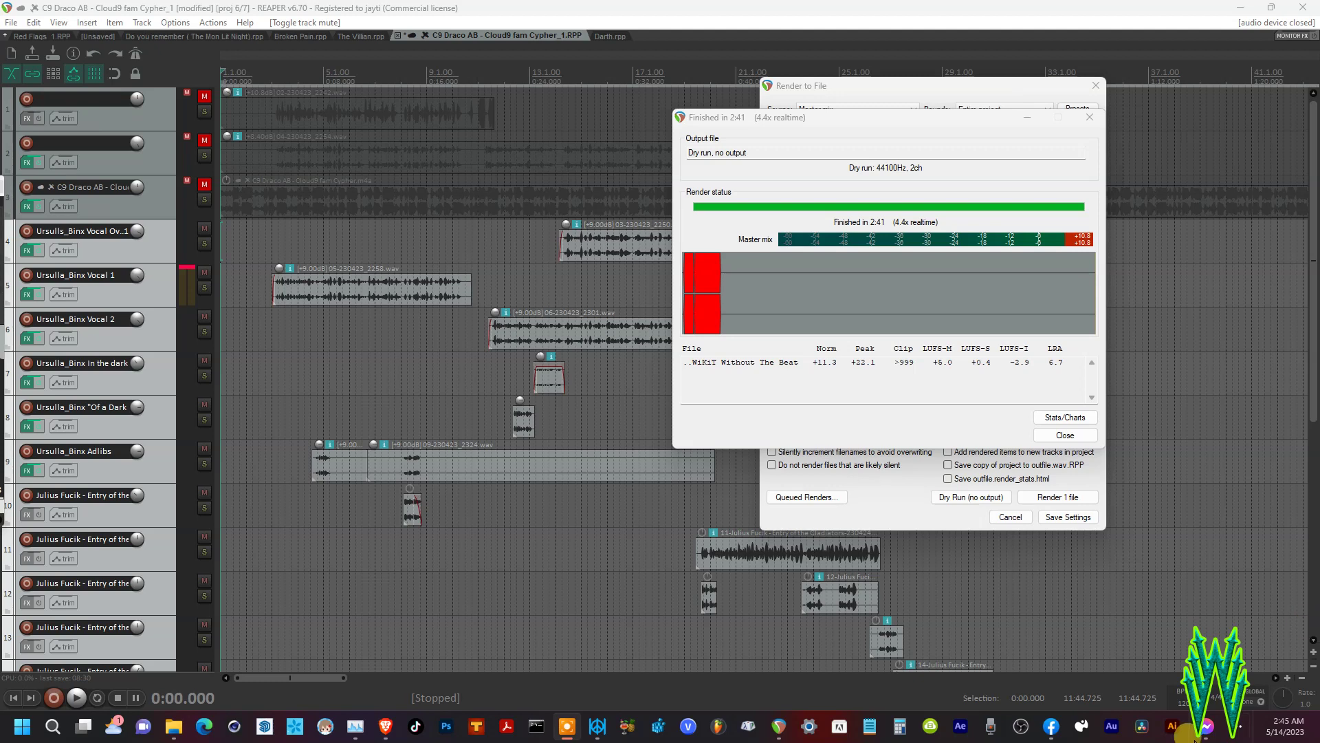
{"action": "left_click", "coordinate": [1063, 436]}
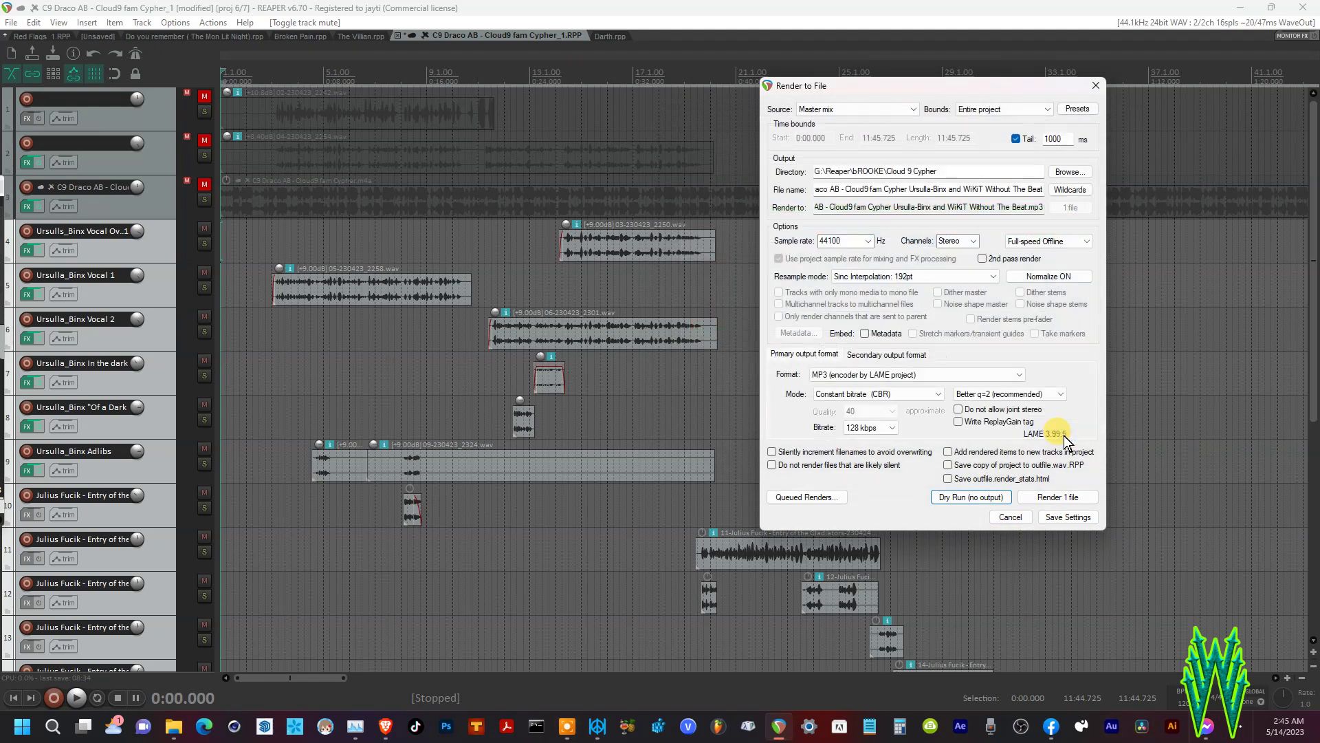
- Review the render's normalization settings and close the render dialog without rendering
{"action": "left_click", "coordinate": [1046, 278]}
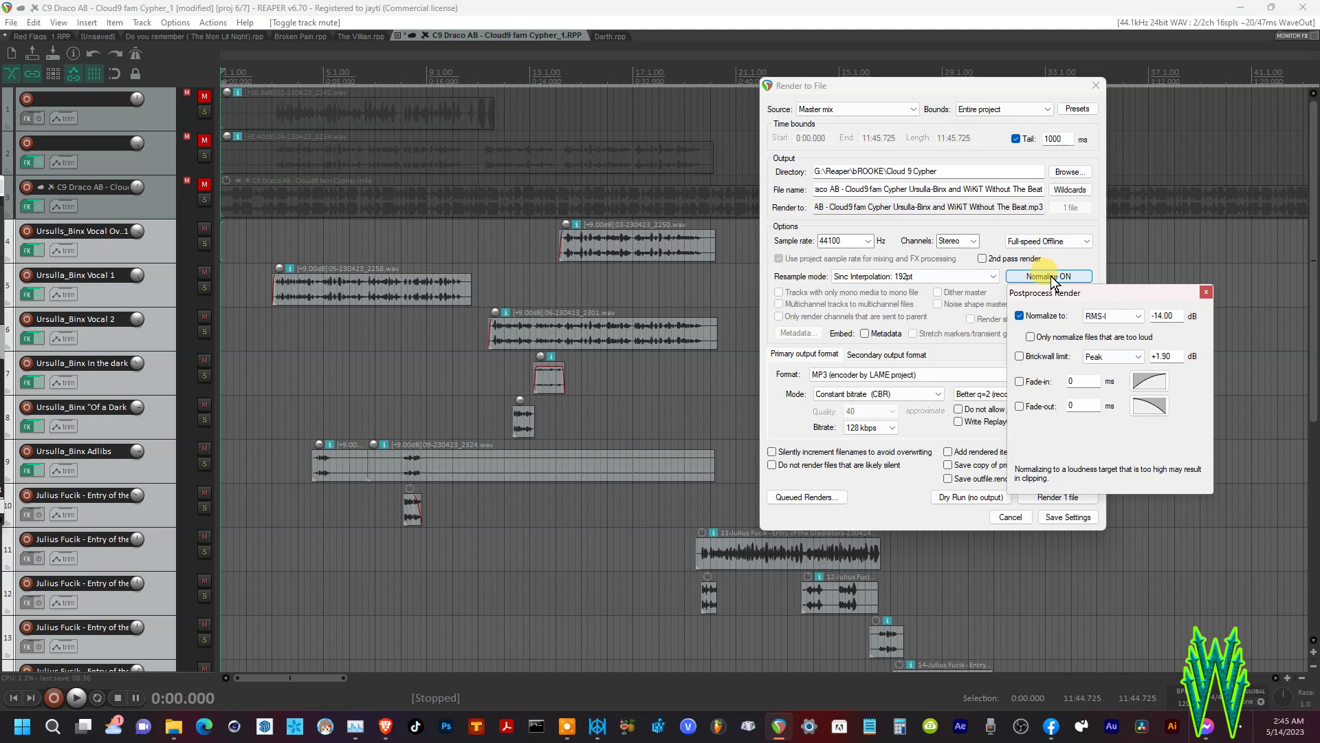
{"action": "left_click", "coordinate": [1203, 293]}
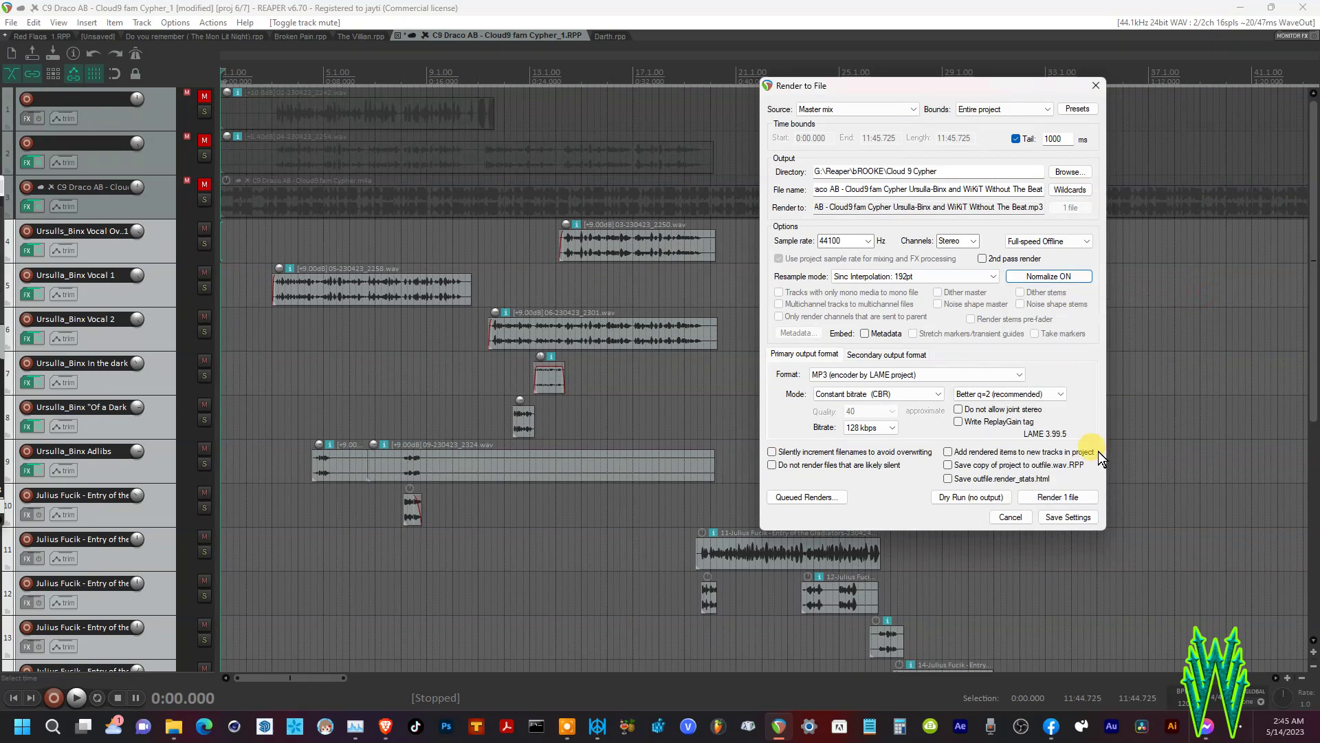
{"action": "left_click", "coordinate": [1011, 515]}
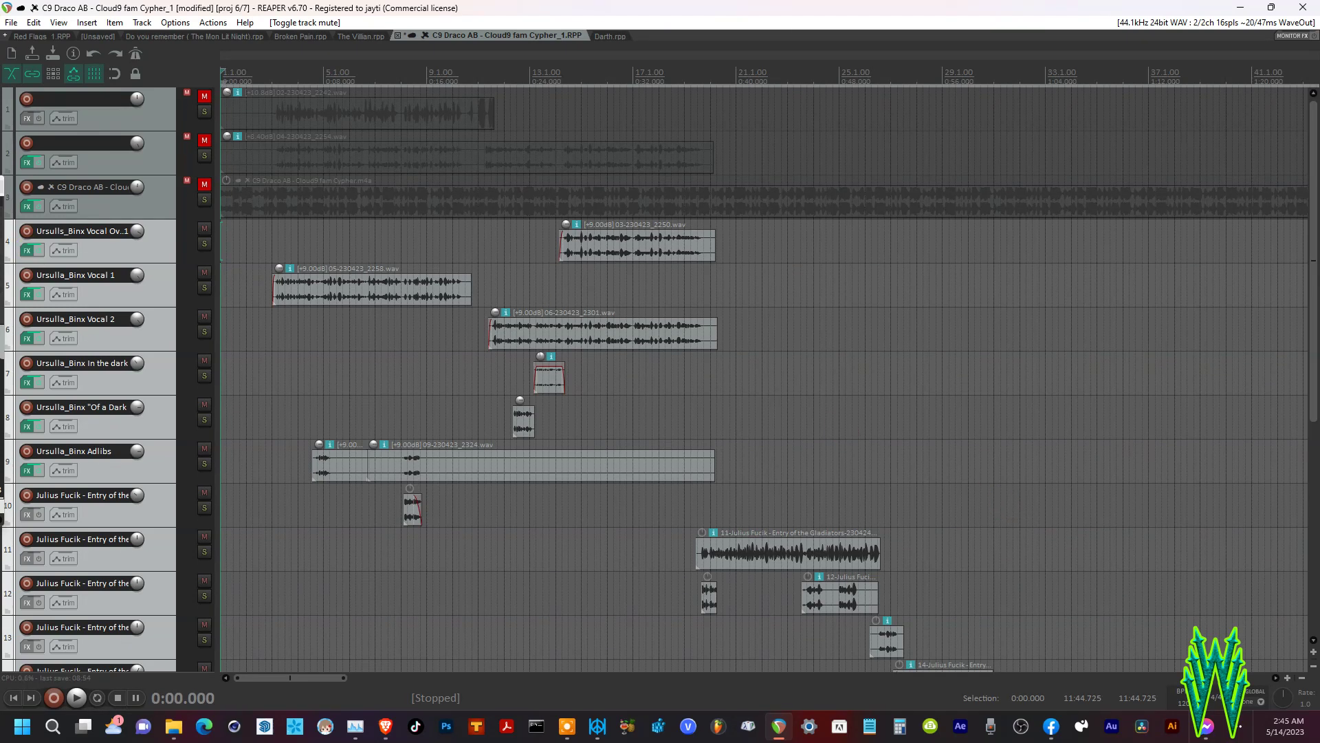
- Show the mixer beside the tracks and play from about 0:03.8 to check the master level
{"action": "key", "text": "ctrl+m"}
{"action": "left_click_drag", "start_coordinate": [929, 282], "coordinate": [866, 162]}
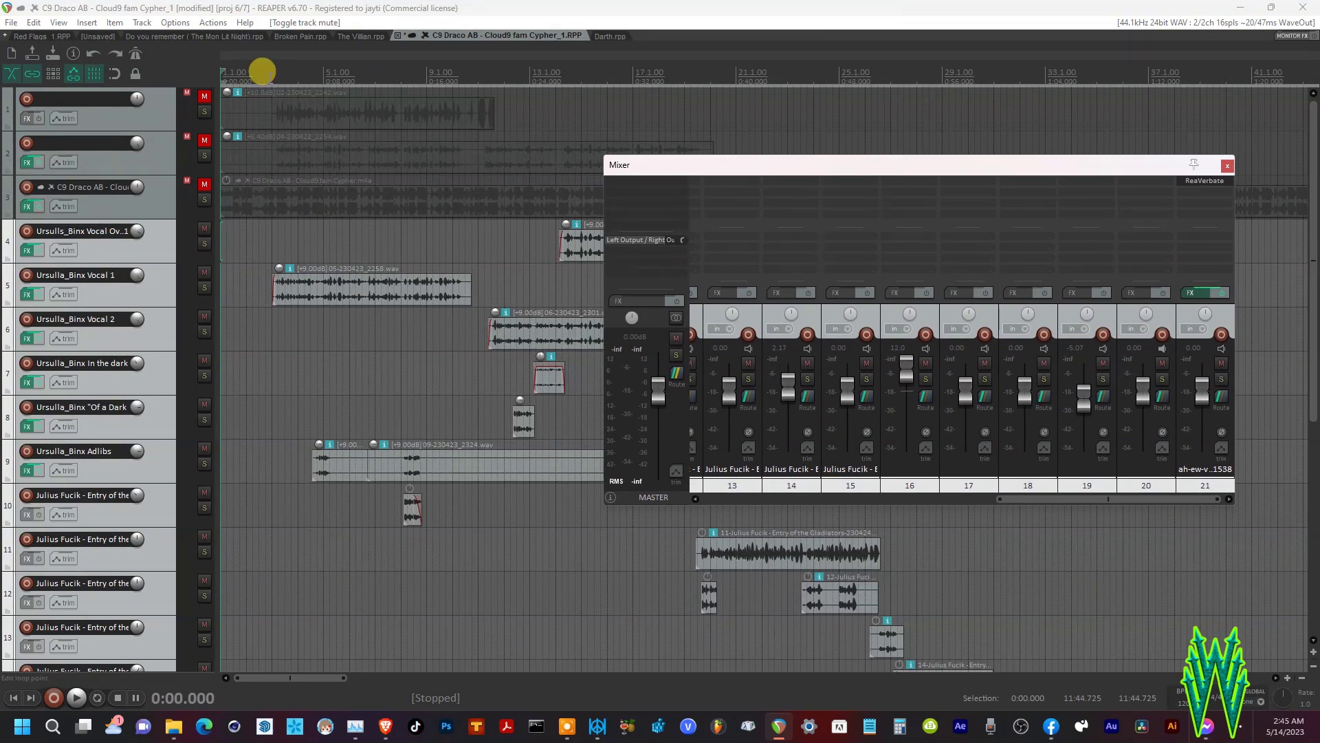
{"action": "left_click", "coordinate": [269, 72]}
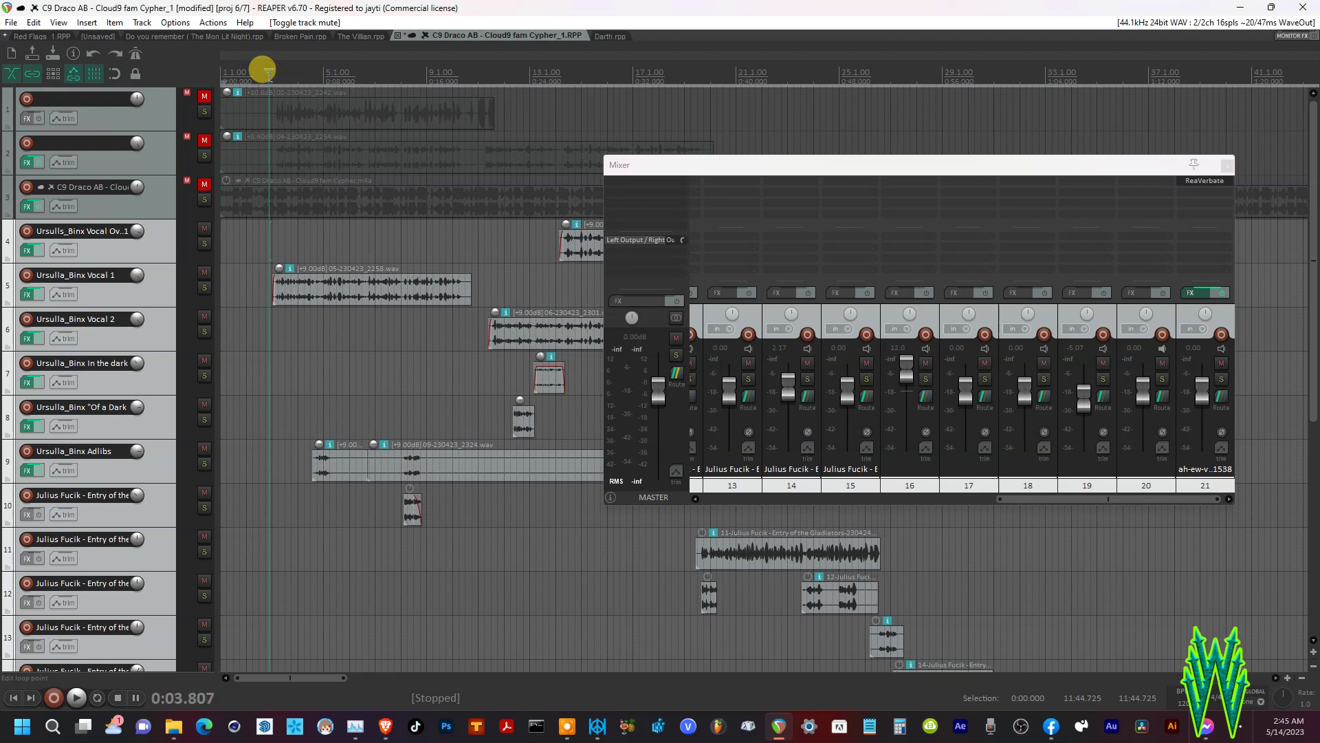
{"action": "key", "text": "space"}
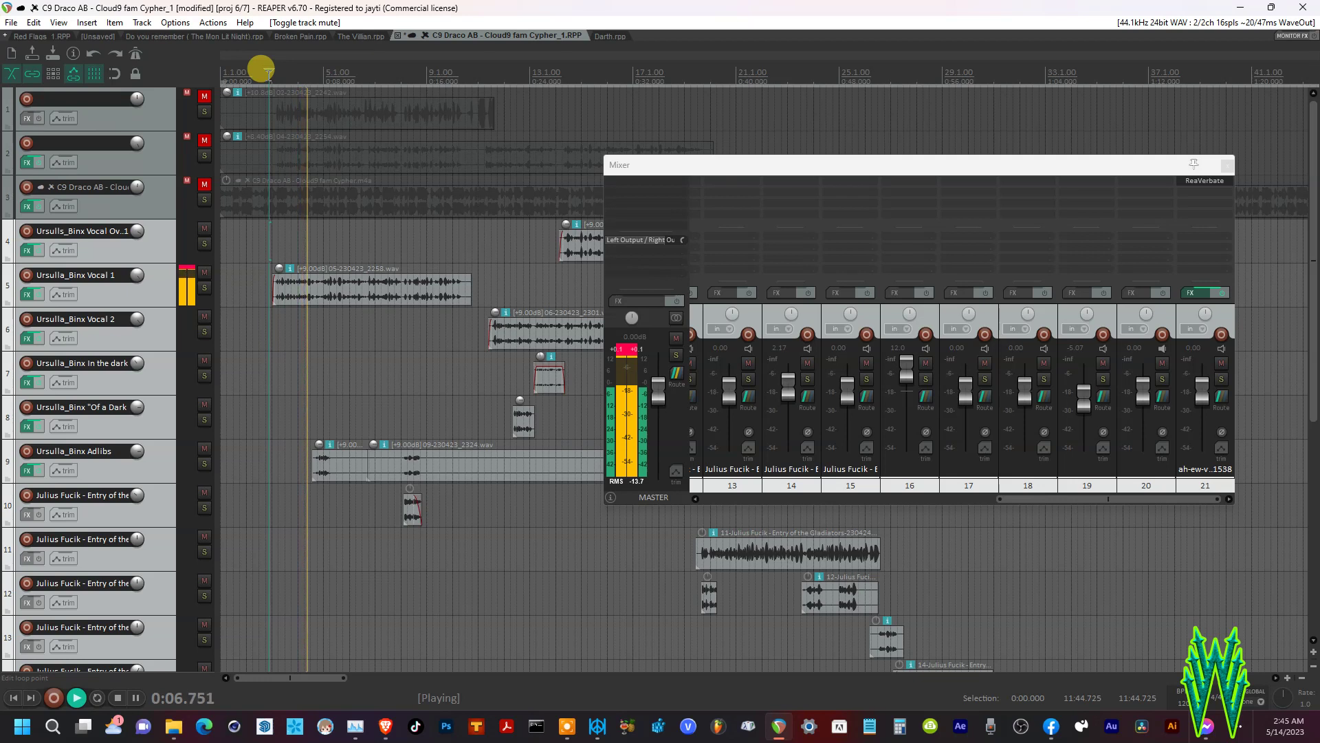
{"action": "key", "text": "space"}
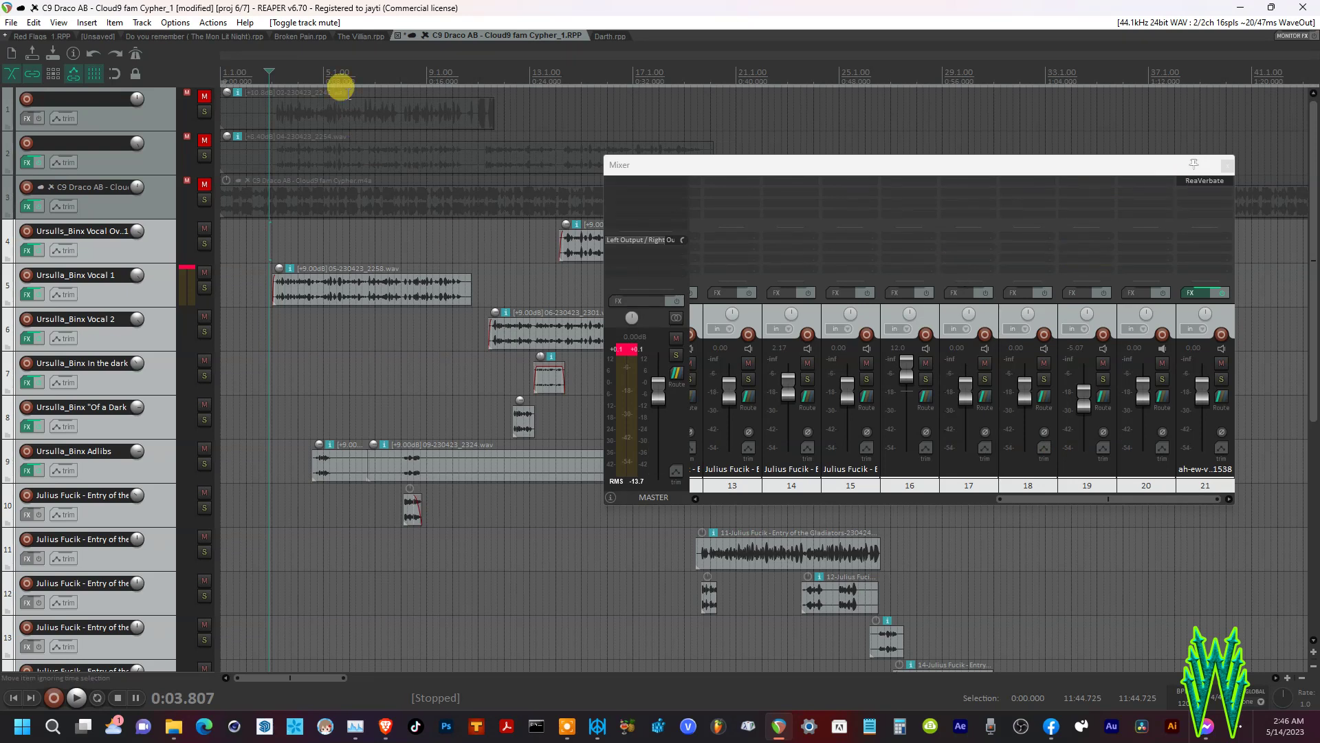
- Try normalizing the render to Peak in the render settings, and cancel the render dialog
{"action": "left_click", "coordinate": [11, 22]}
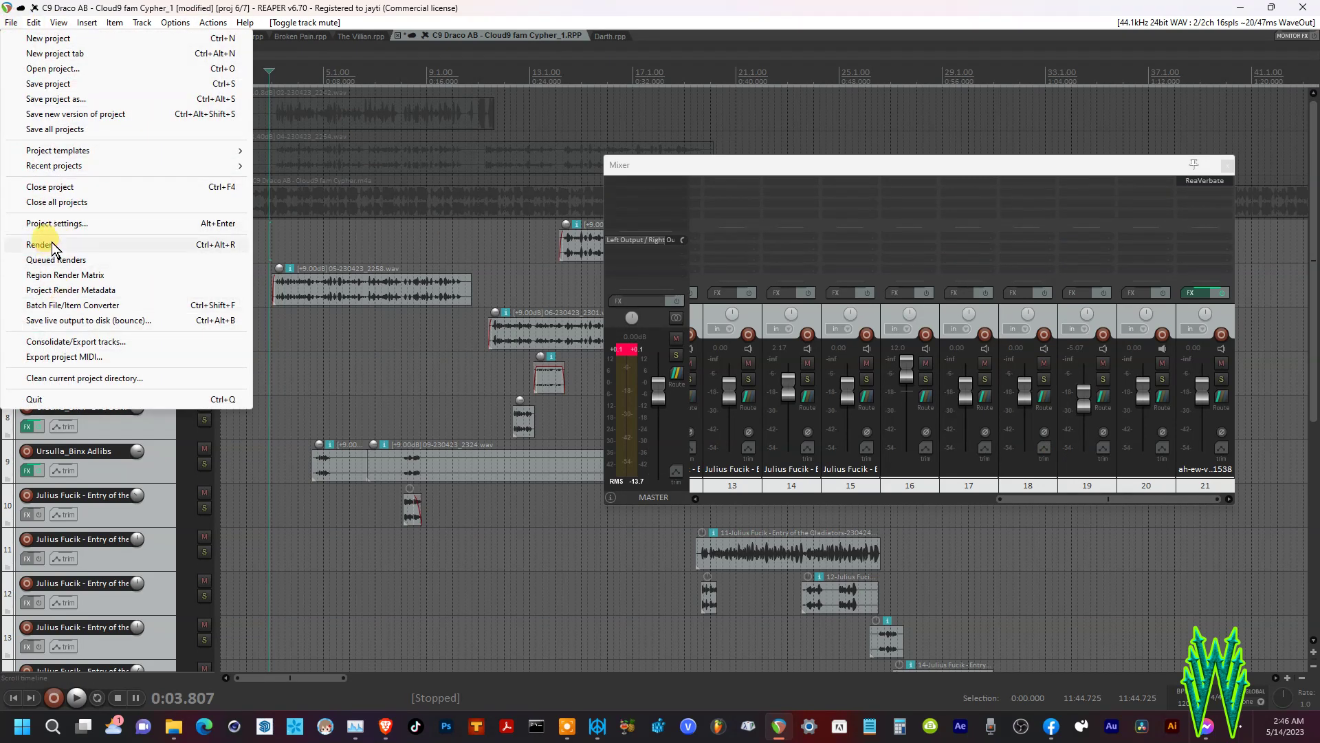
{"action": "left_click", "coordinate": [52, 244]}
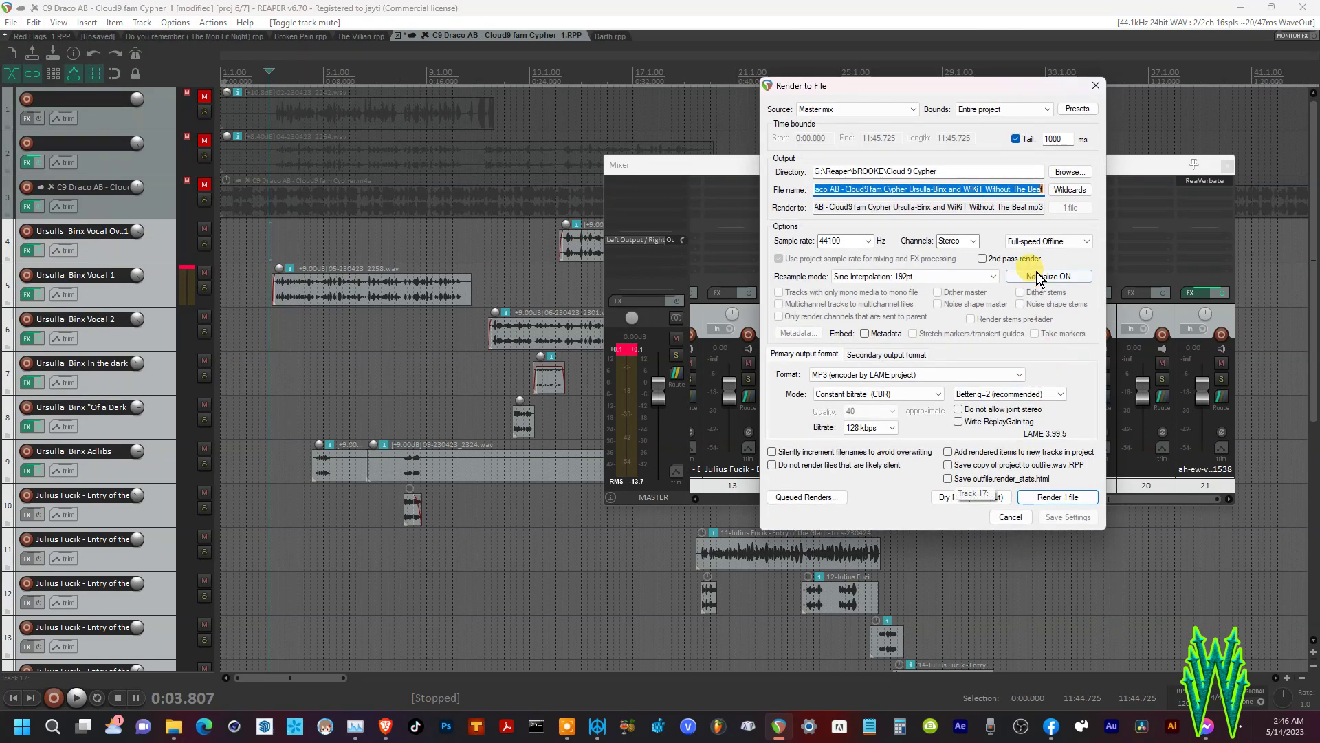
{"action": "left_click", "coordinate": [1039, 273]}
{"action": "left_click", "coordinate": [1130, 312]}
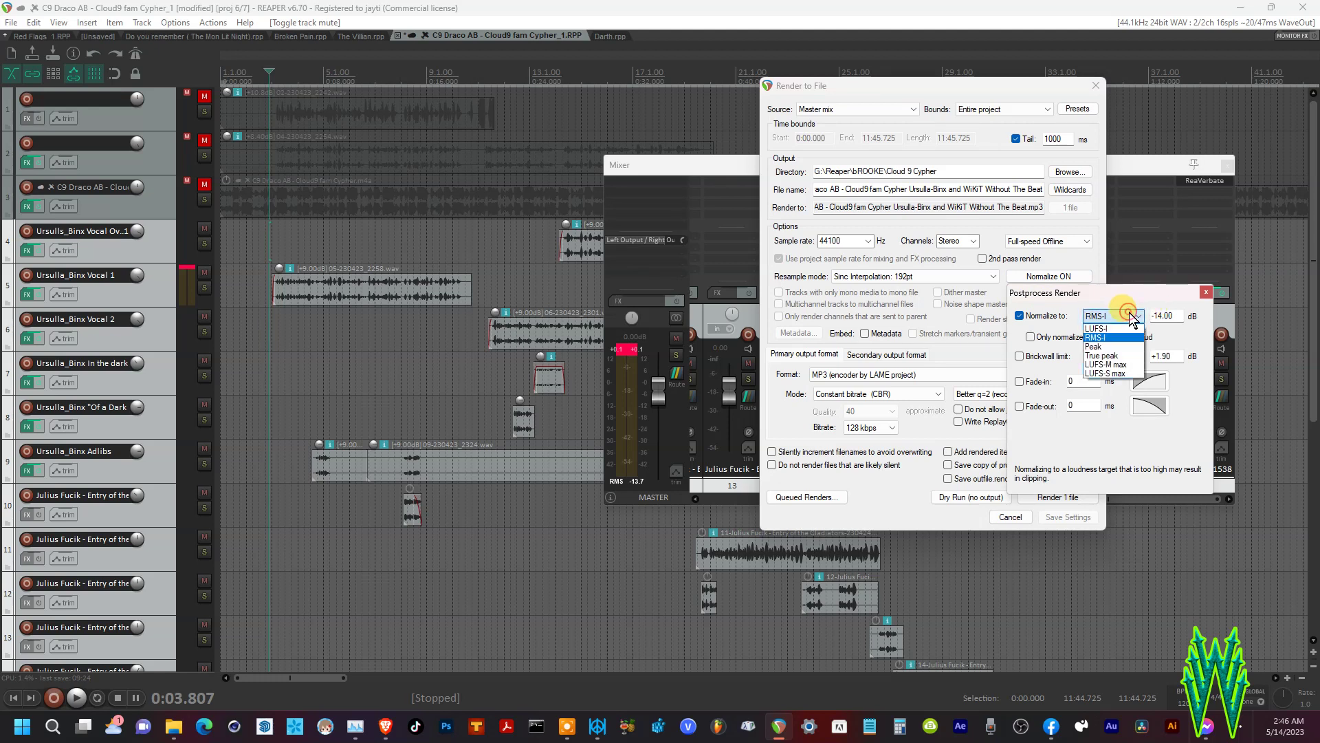
{"action": "left_click", "coordinate": [1100, 343]}
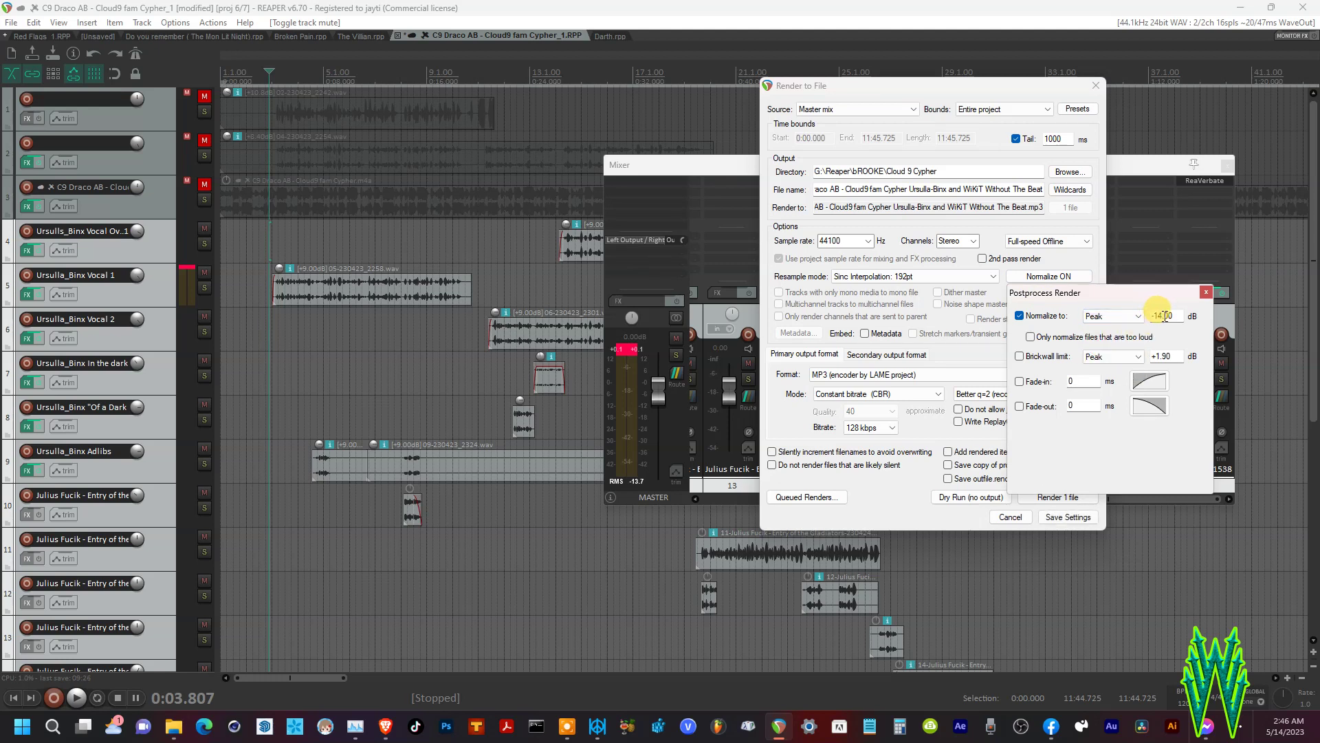
{"action": "left_click_drag", "start_coordinate": [1161, 316], "coordinate": [1158, 315]}
{"action": "left_click", "coordinate": [1207, 293]}
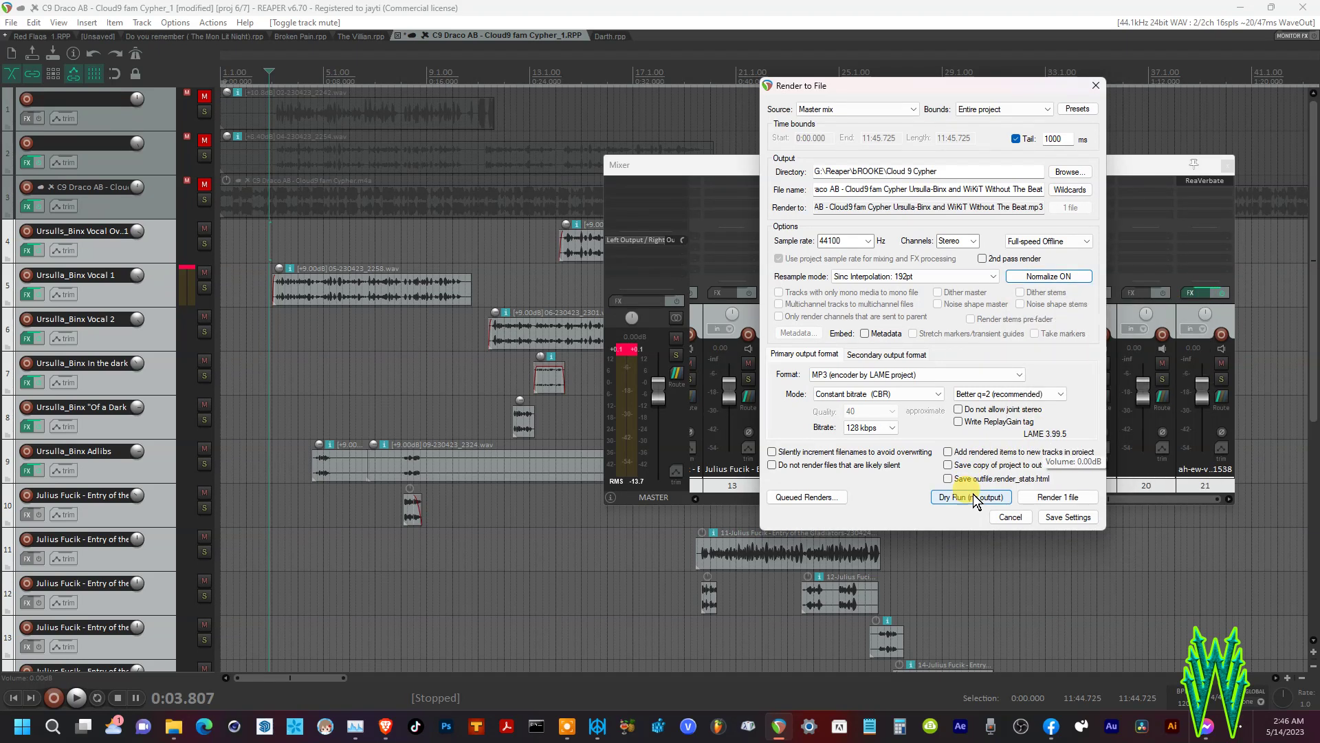
{"action": "left_click", "coordinate": [1013, 517]}
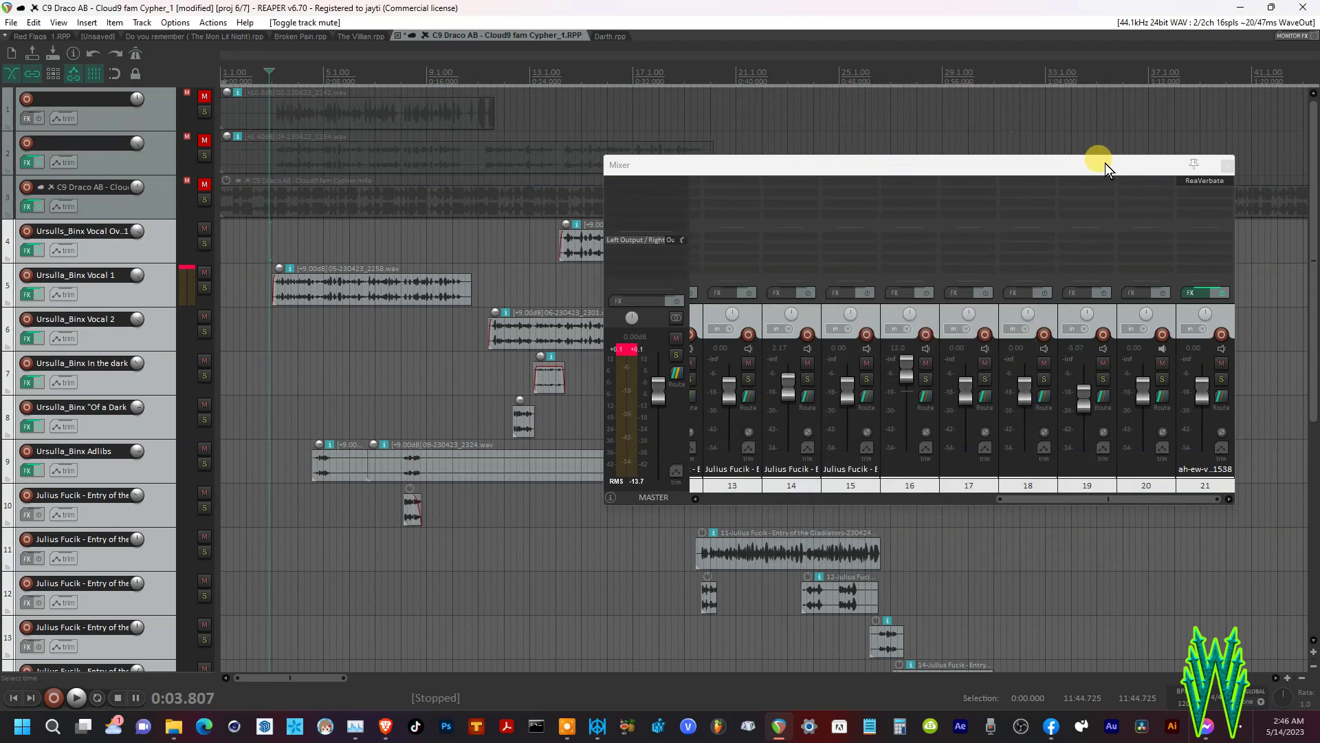
- Move the floating mixer out of the arrange view and set the time selection to the whole project
{"action": "left_click_drag", "start_coordinate": [1104, 163], "coordinate": [0, 97]}
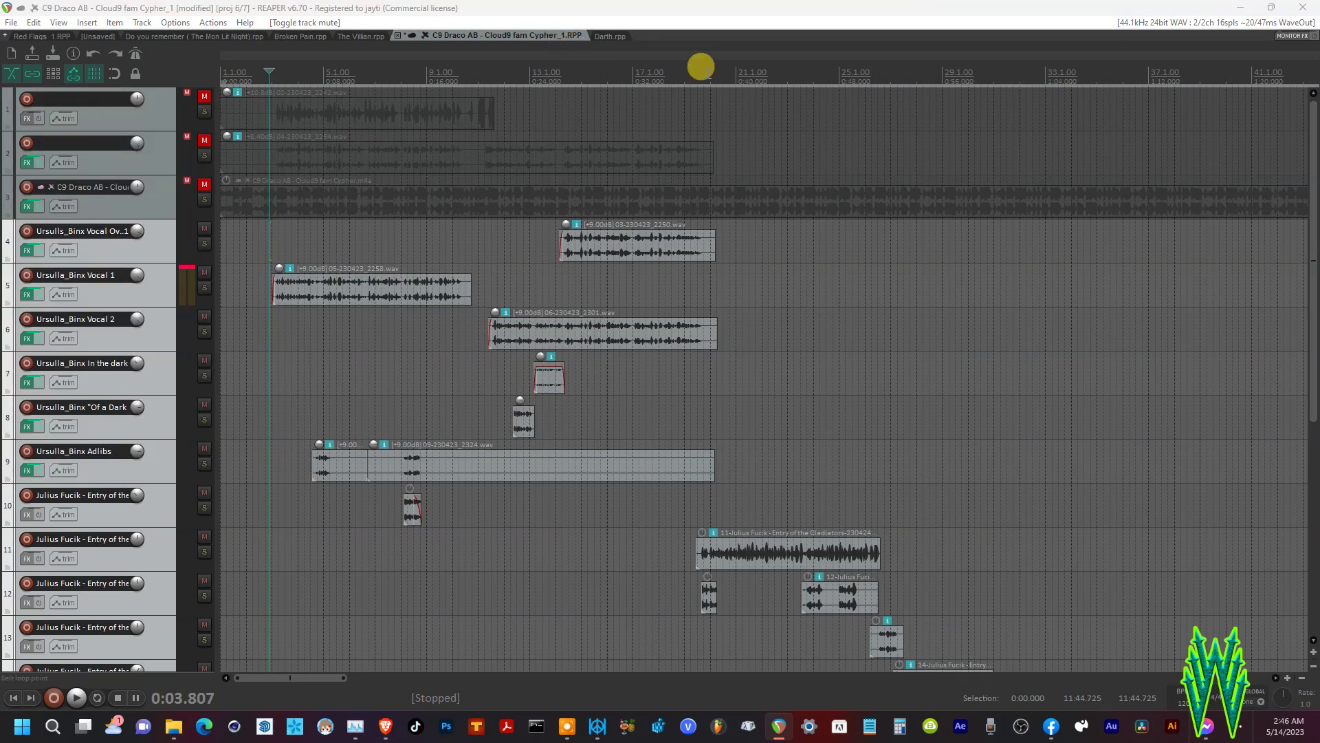
{"action": "double_click", "coordinate": [395, 72]}
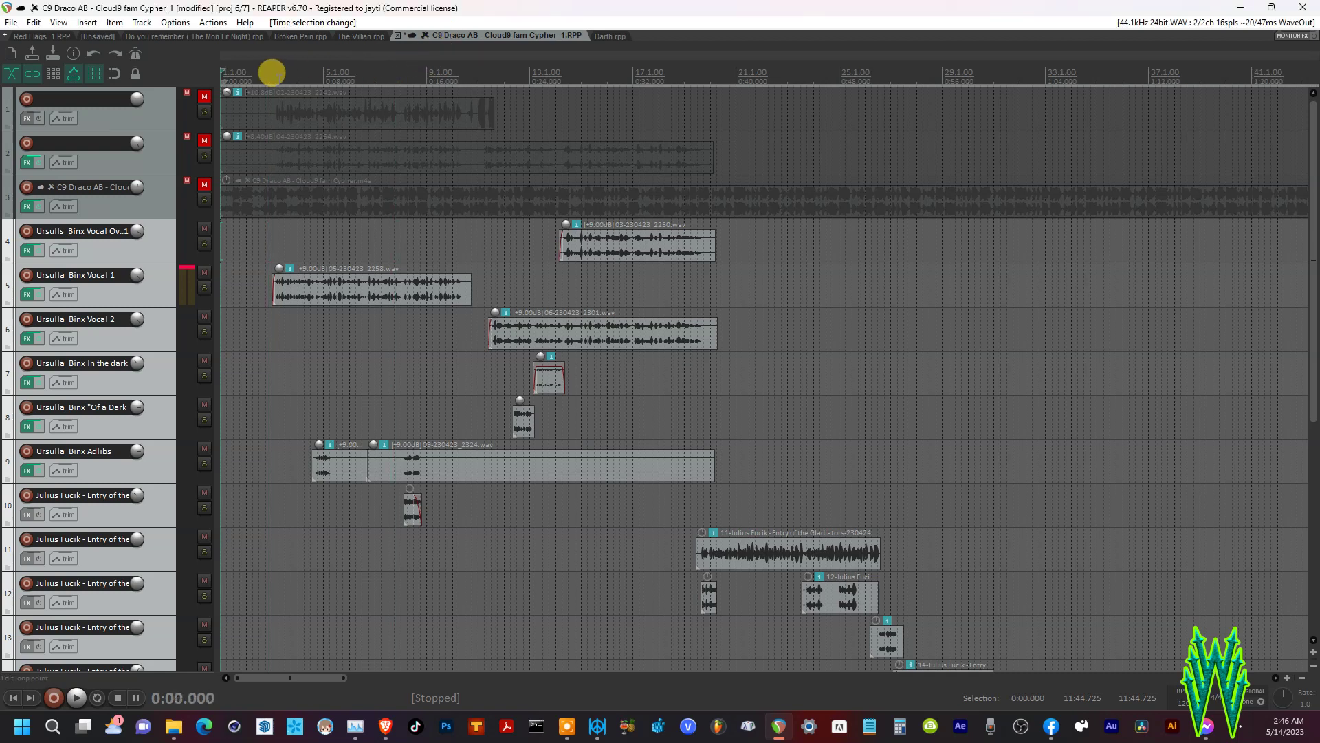
{"action": "left_click", "coordinate": [274, 72]}
- Shorten the time selection from the project start to the end of the last vocal clips, about 1:04.9
{"action": "scroll", "coordinate": [745, 138], "scroll_direction": "down", "scroll_amount": 12}
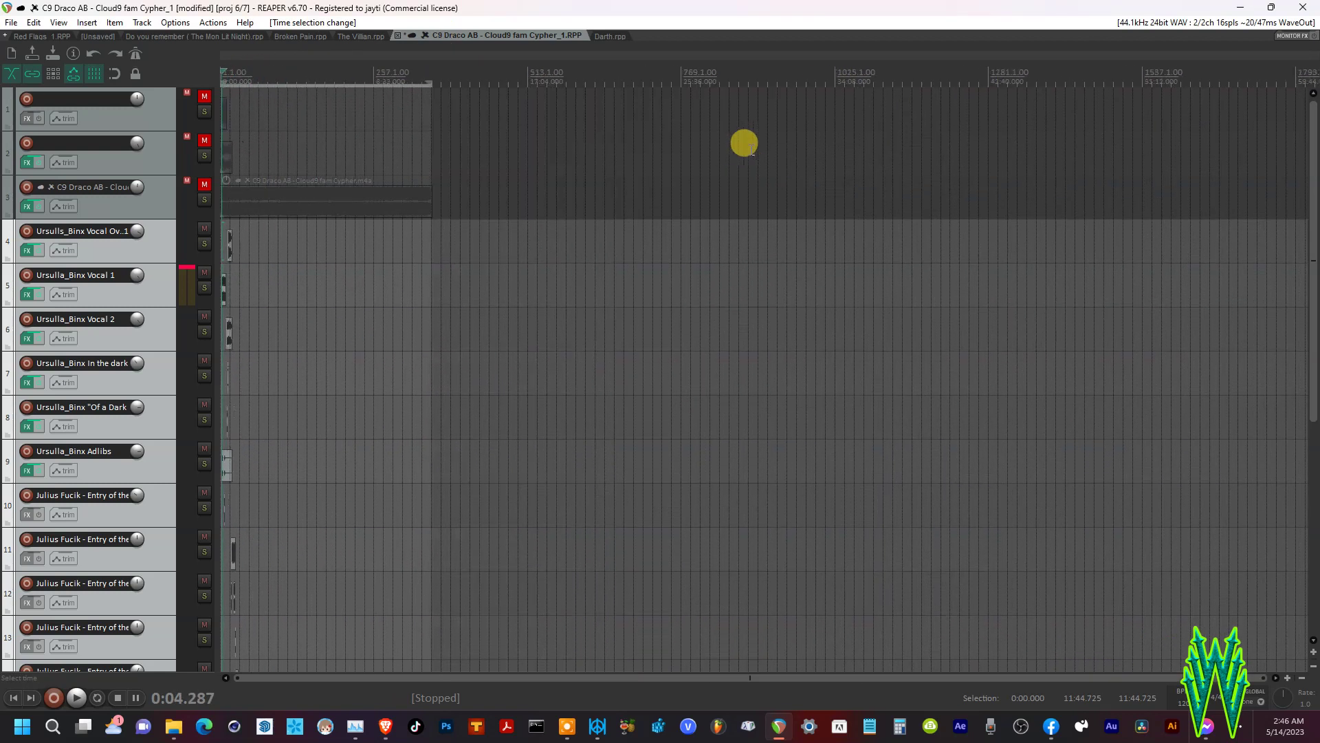
{"action": "left_click_drag", "start_coordinate": [431, 83], "coordinate": [242, 82]}
{"action": "scroll", "coordinate": [1178, 149], "scroll_direction": "down", "scroll_amount": 3}
{"action": "scroll", "coordinate": [1125, 191], "scroll_direction": "up", "scroll_amount": 5}
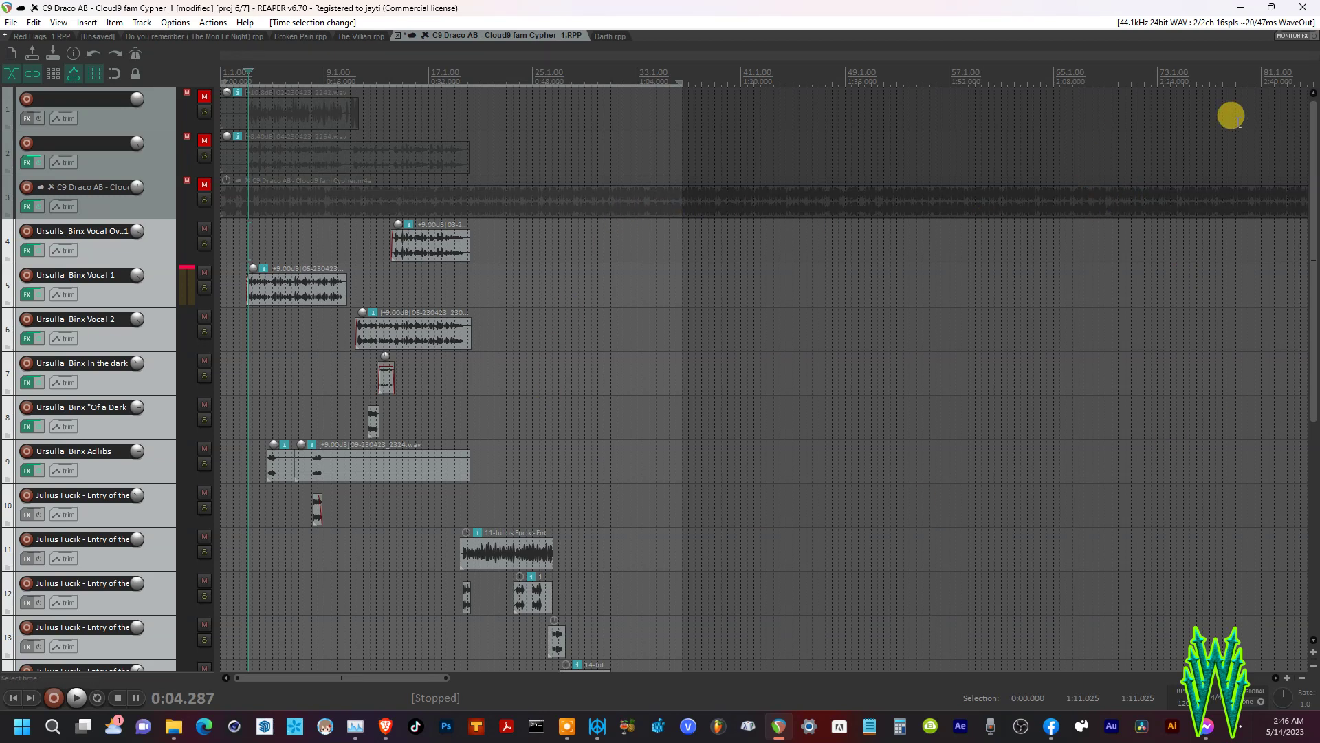
{"action": "left_click_drag", "start_coordinate": [1312, 147], "coordinate": [1312, 361]}
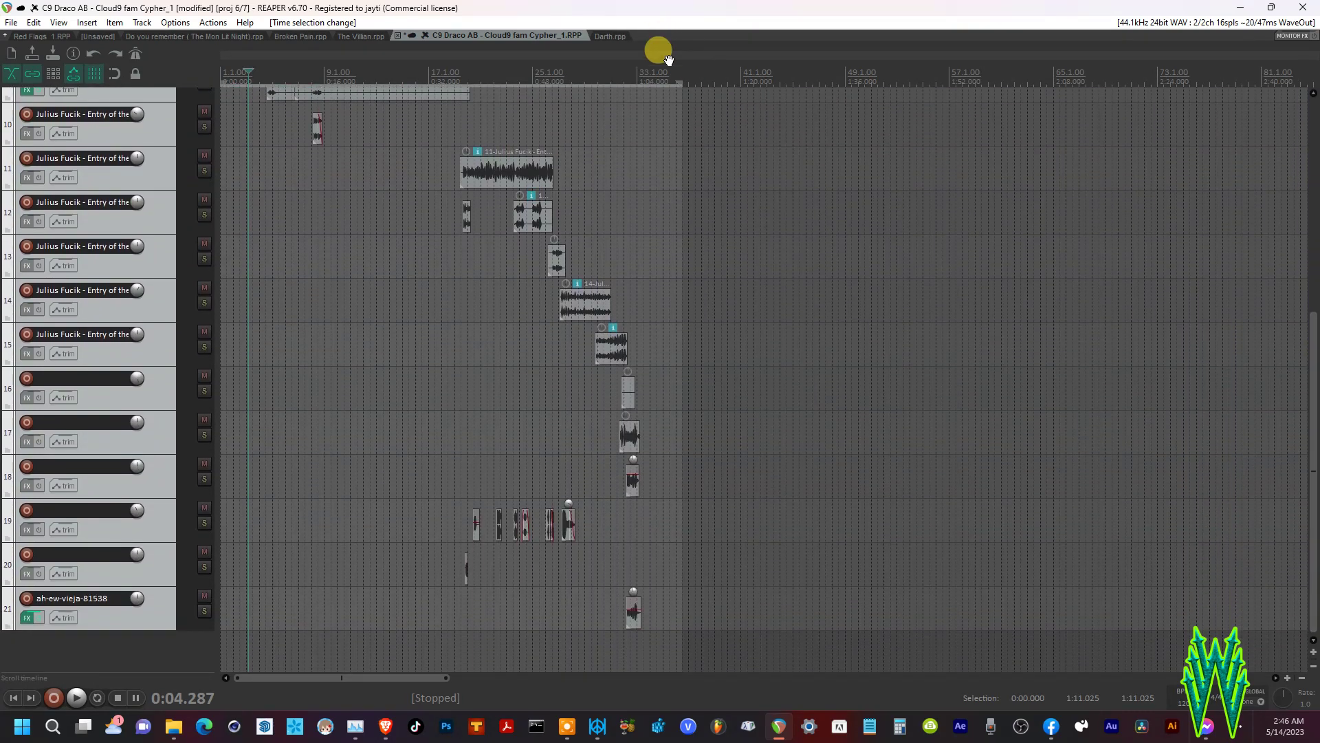
{"action": "left_click_drag", "start_coordinate": [679, 82], "coordinate": [642, 82]}
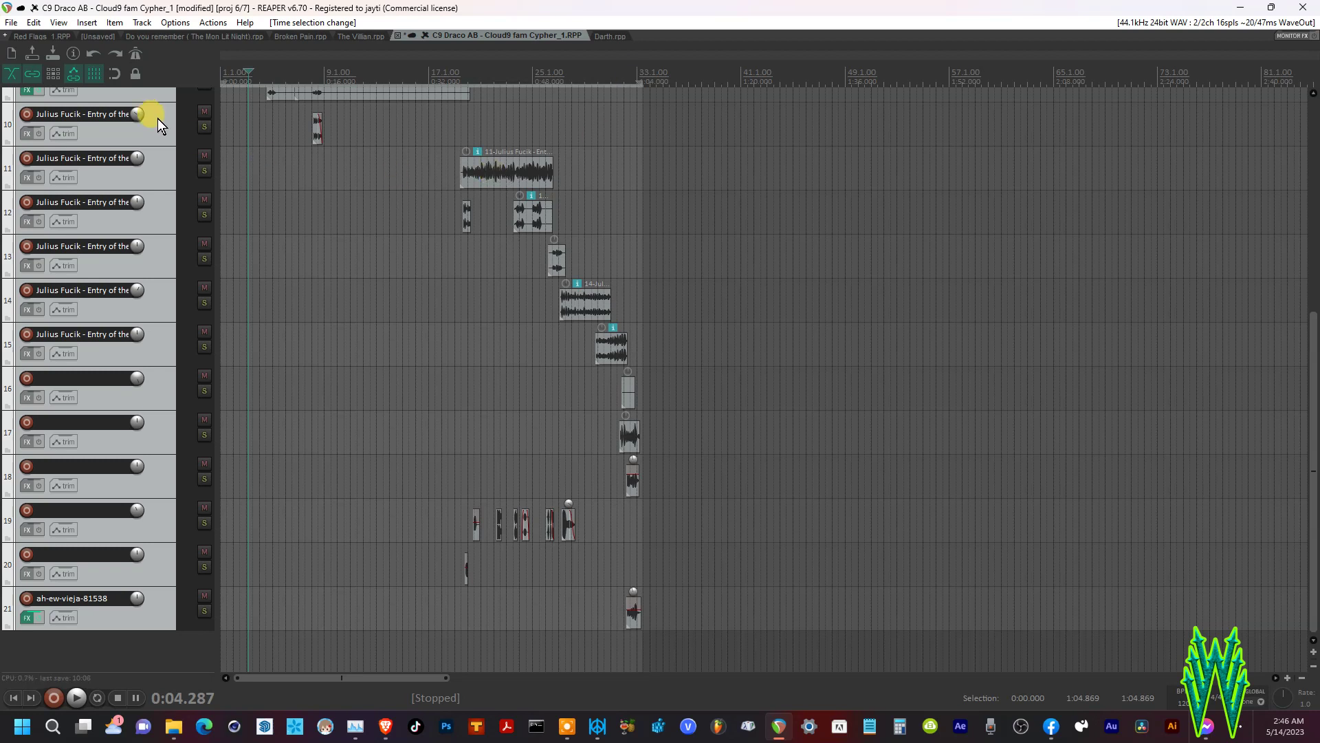
- Open the render settings, set the bounds to Custom time range, and start and cancel a dry run
{"action": "left_click", "coordinate": [11, 22]}
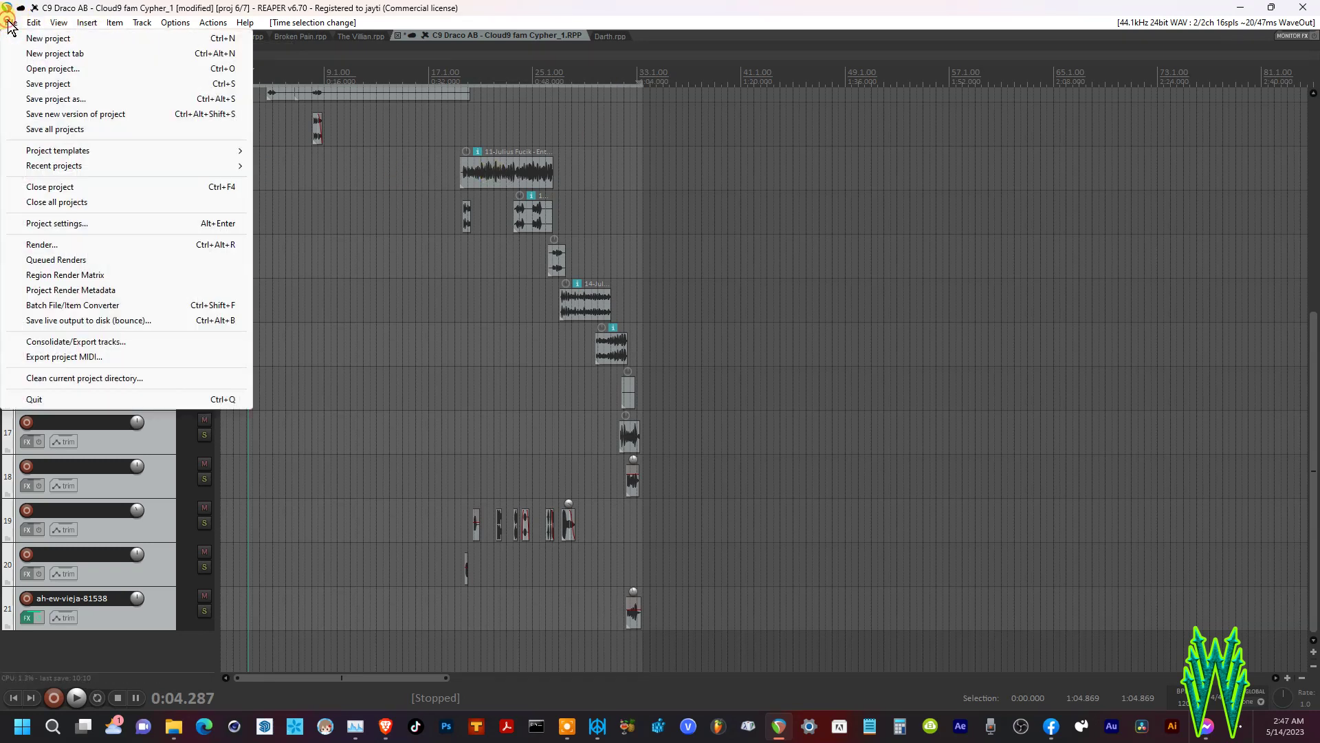
{"action": "left_click", "coordinate": [55, 245]}
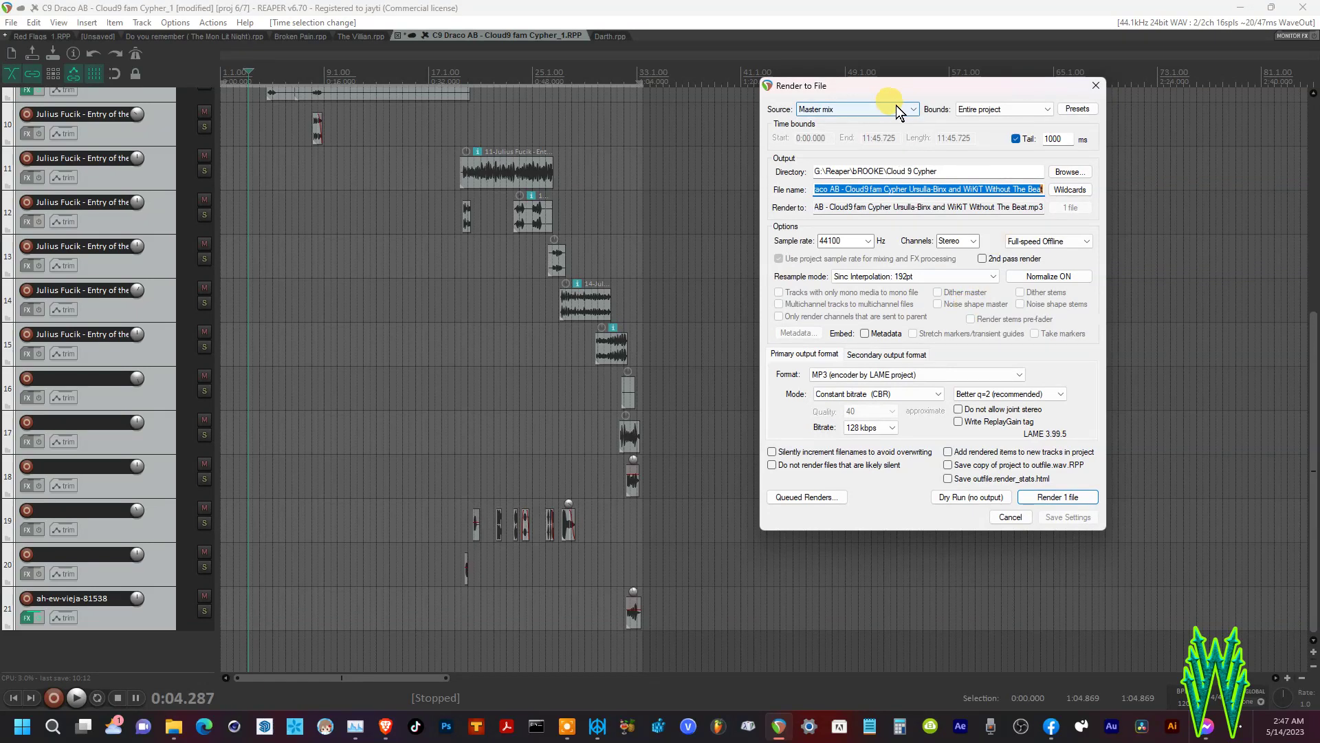
{"action": "left_click", "coordinate": [1042, 109]}
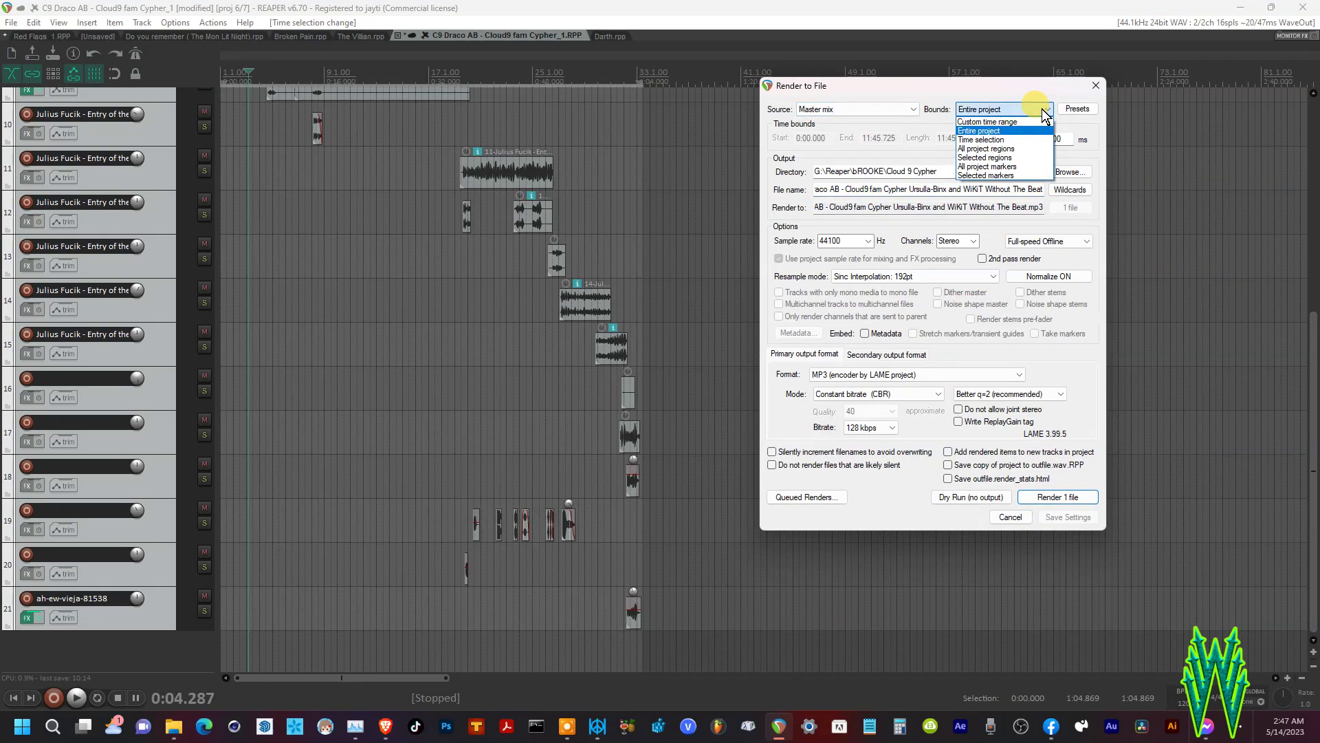
{"action": "left_click", "coordinate": [1012, 122]}
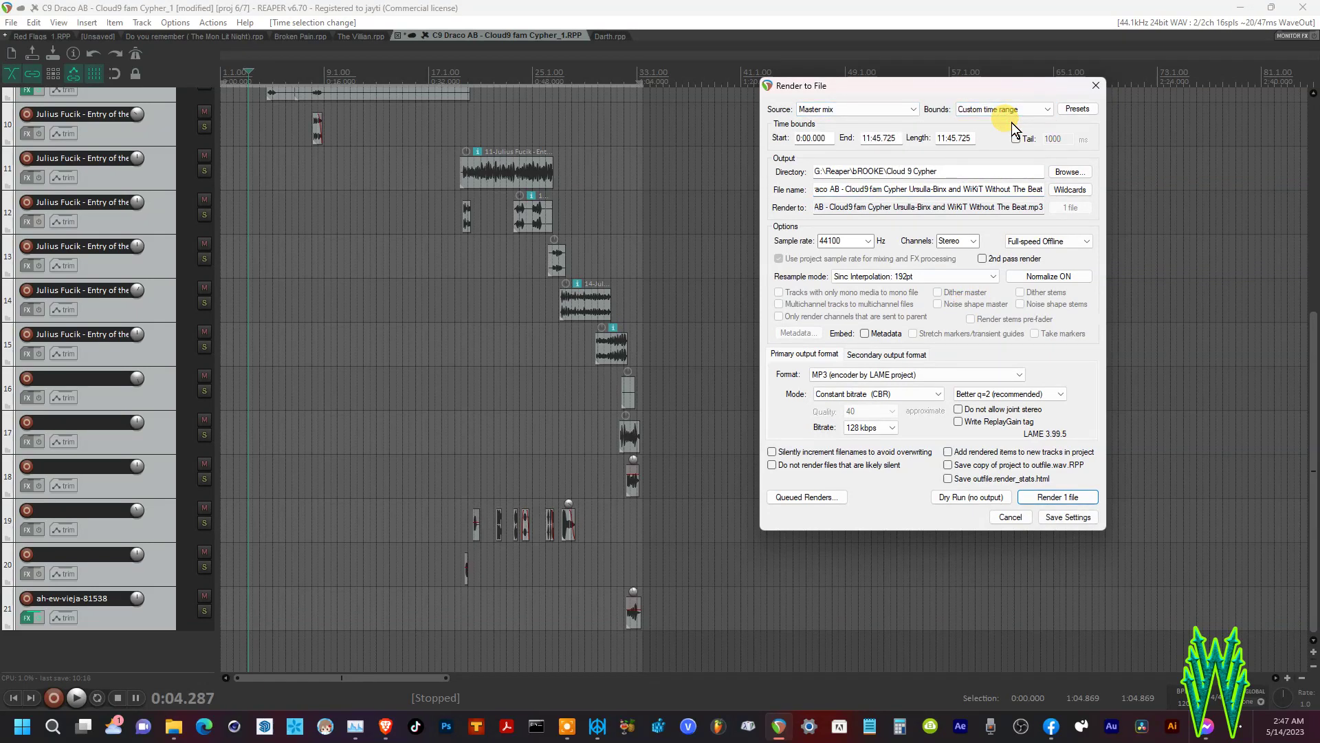
{"action": "left_click", "coordinate": [968, 497]}
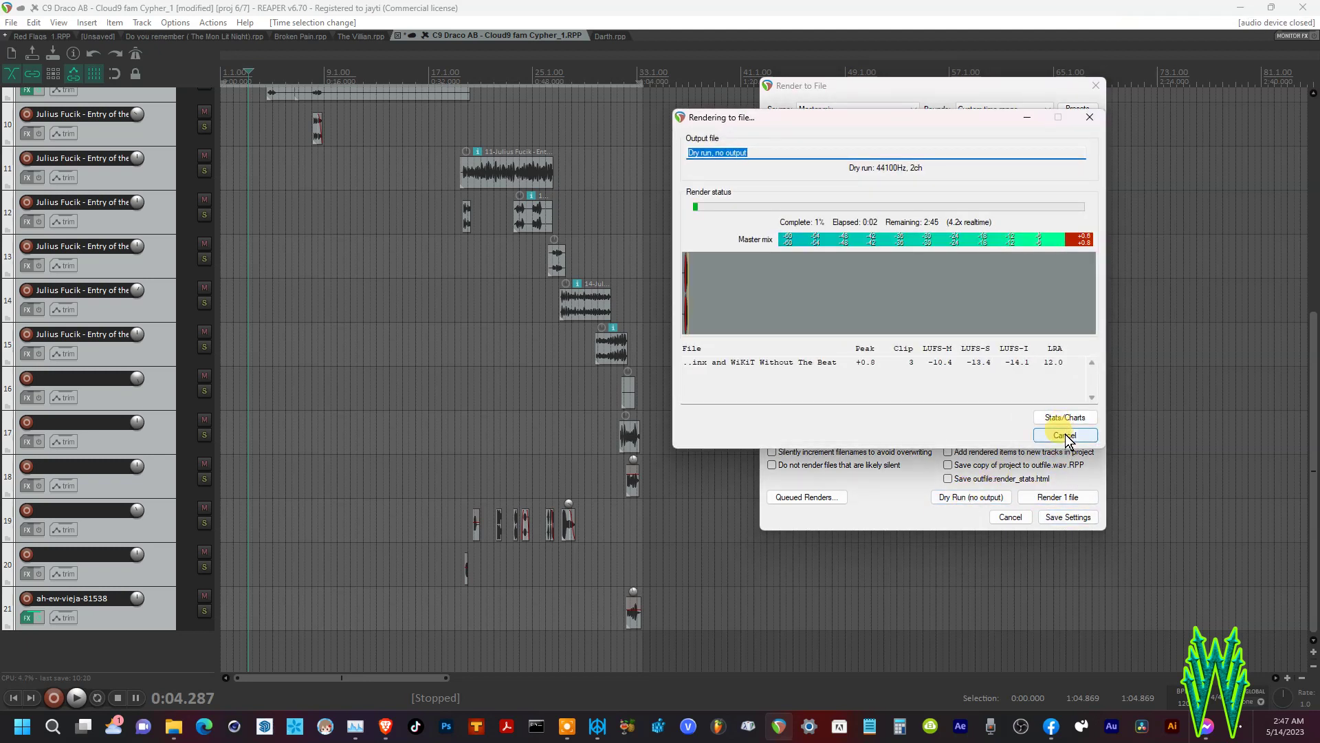
{"action": "left_click", "coordinate": [1065, 434]}
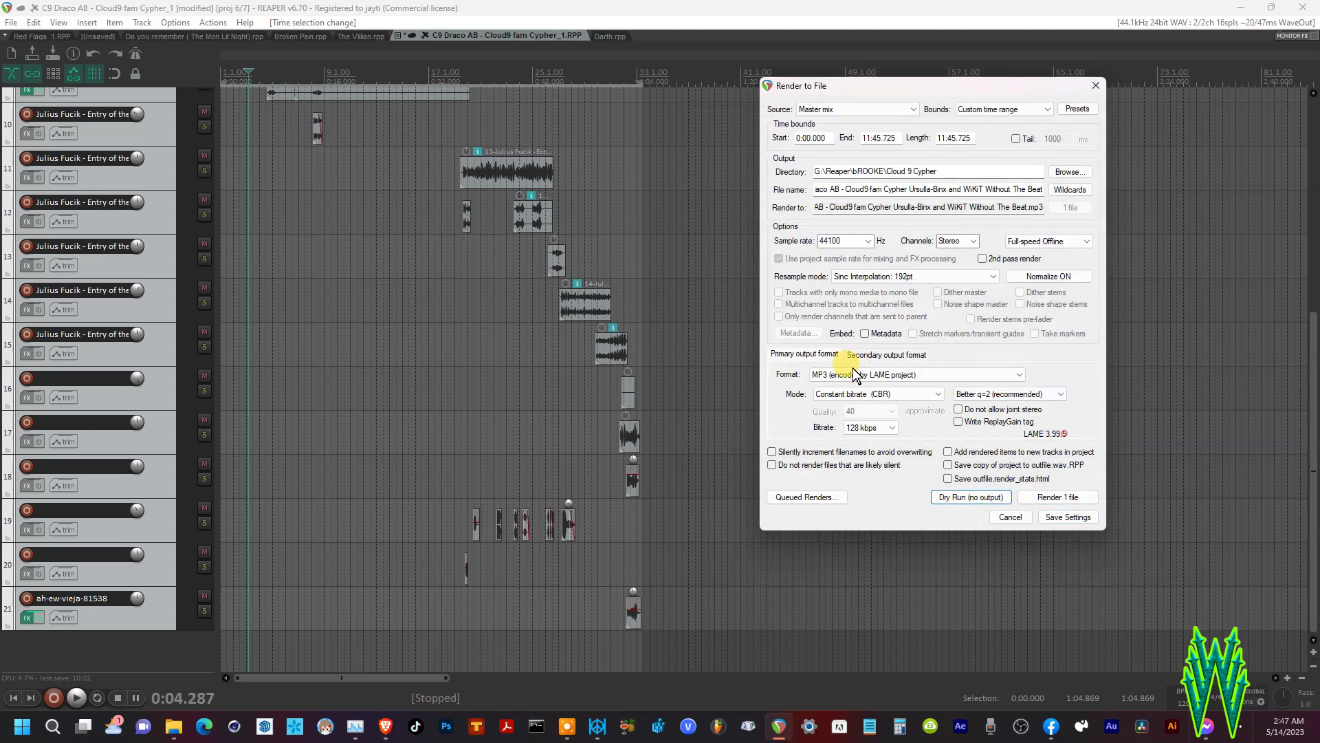
- Set the RMS-I normalization target to -10 dB and start a dry run
{"action": "left_click", "coordinate": [1063, 277]}
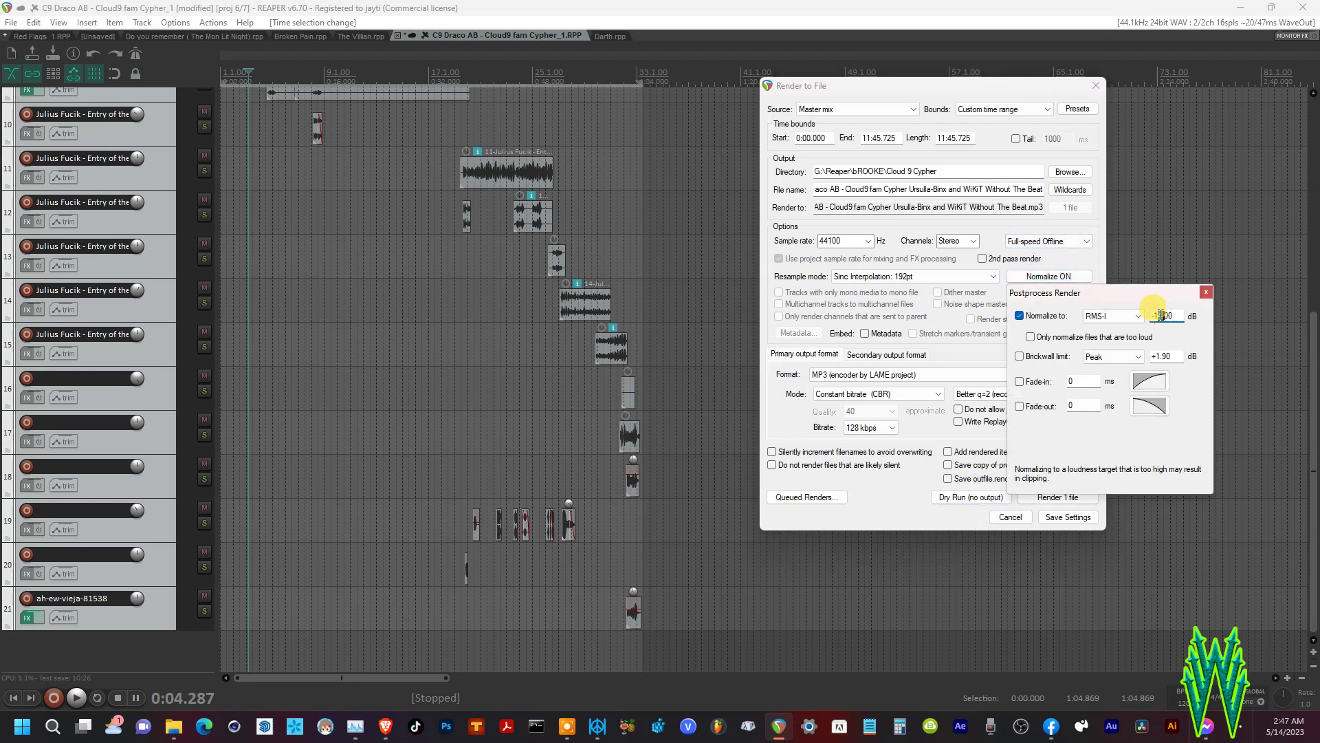
{"action": "type", "text": "0"}
{"action": "left_click", "coordinate": [1081, 253]}
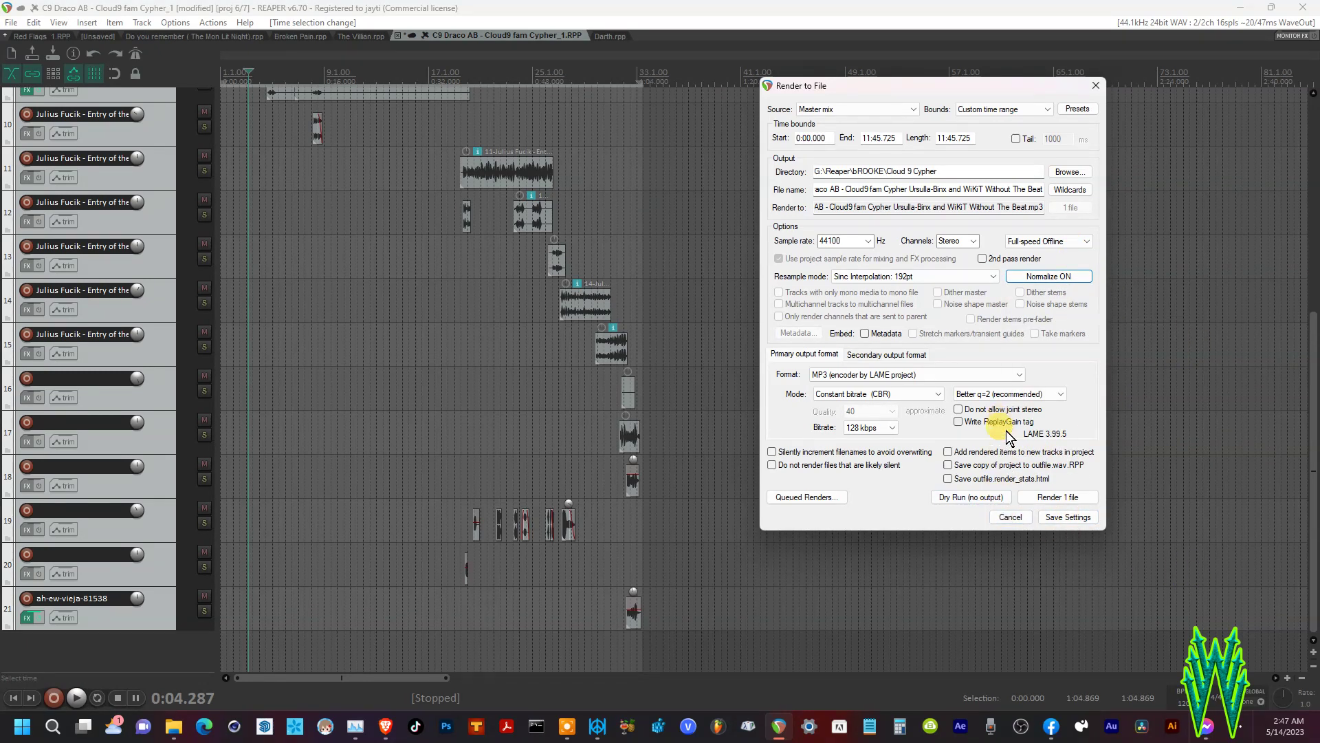
{"action": "left_click", "coordinate": [975, 495]}
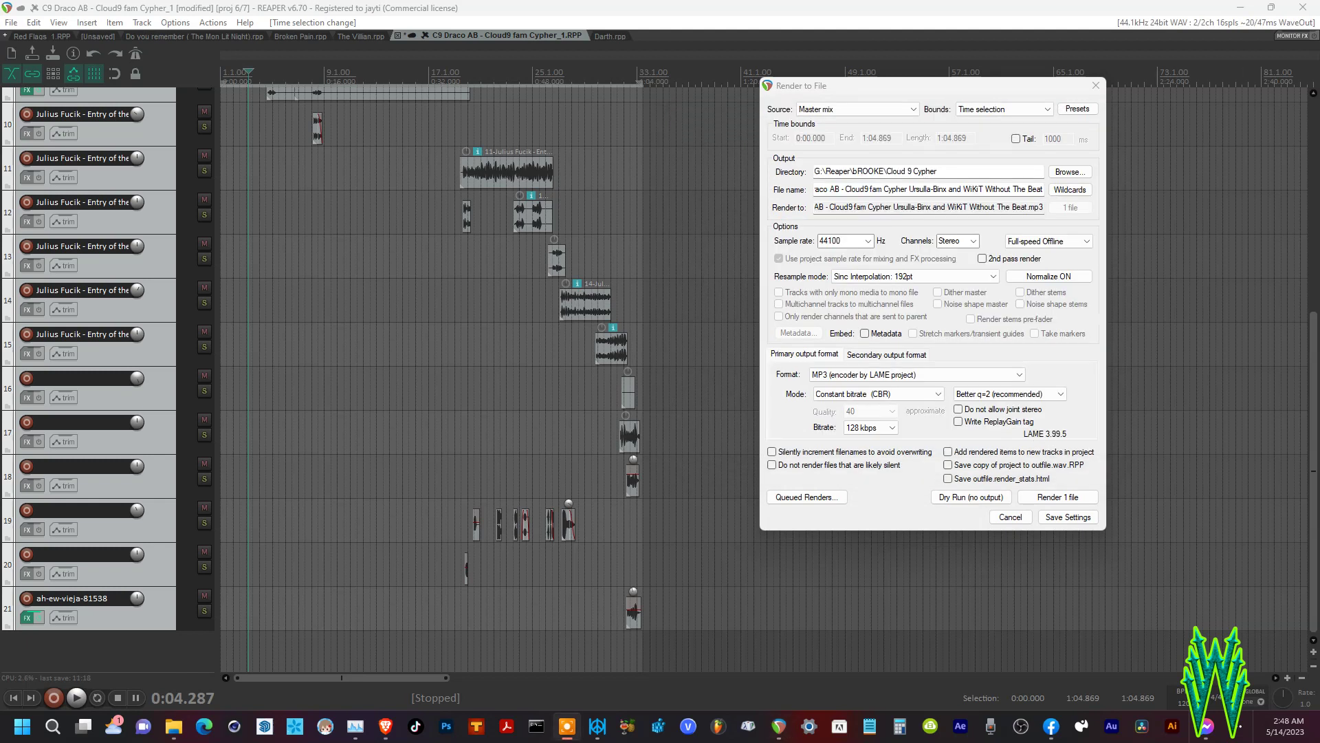
- Set the render bounds to Time selection, check the normalization settings, and complete a dry run of the selected range
{"action": "left_click", "coordinate": [1018, 109]}
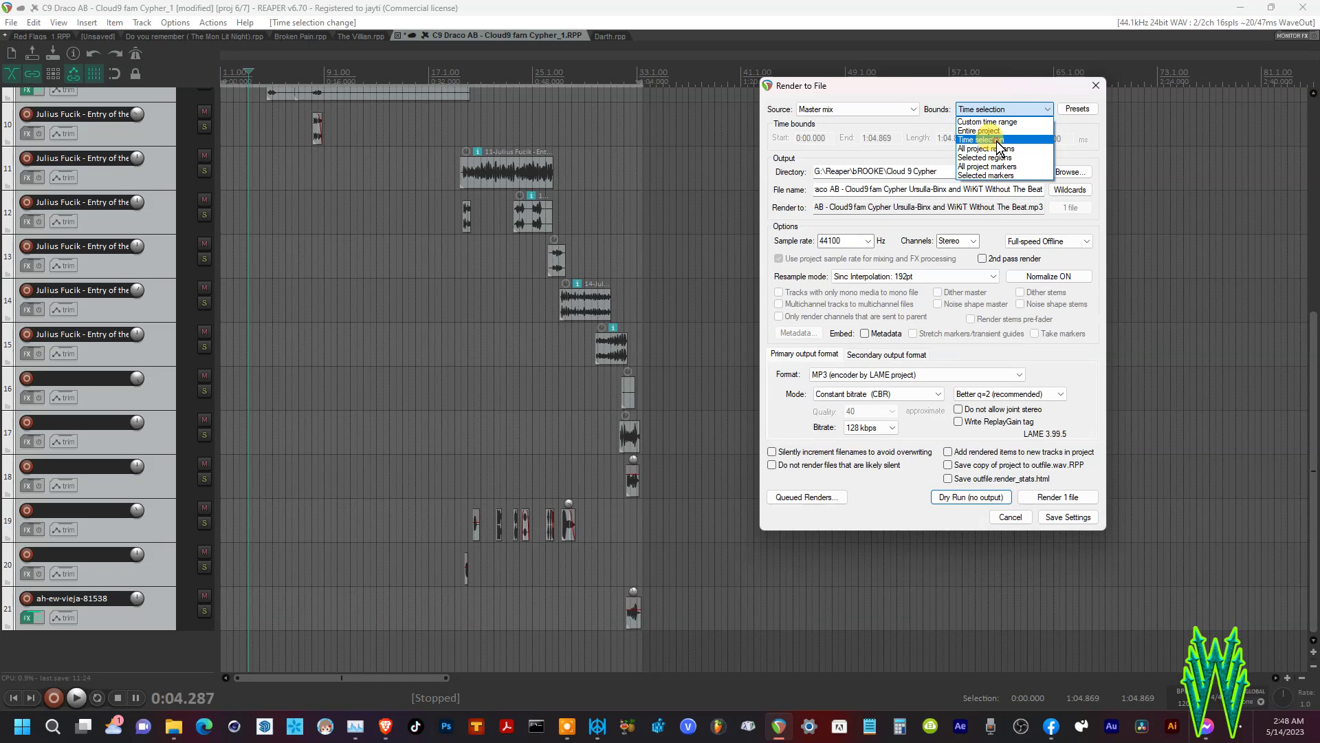
{"action": "left_click", "coordinate": [999, 141]}
{"action": "left_click_drag", "start_coordinate": [969, 95], "coordinate": [1025, 169]}
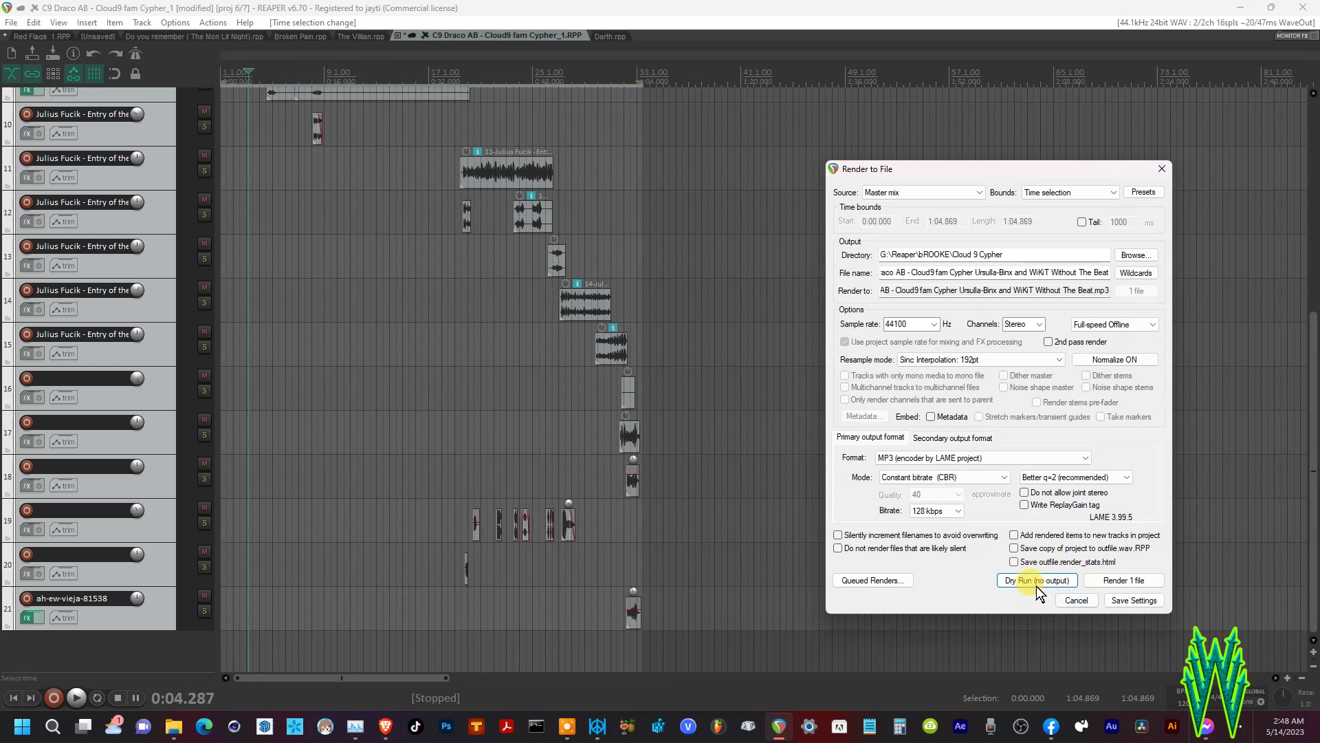
{"action": "left_click", "coordinate": [1125, 359]}
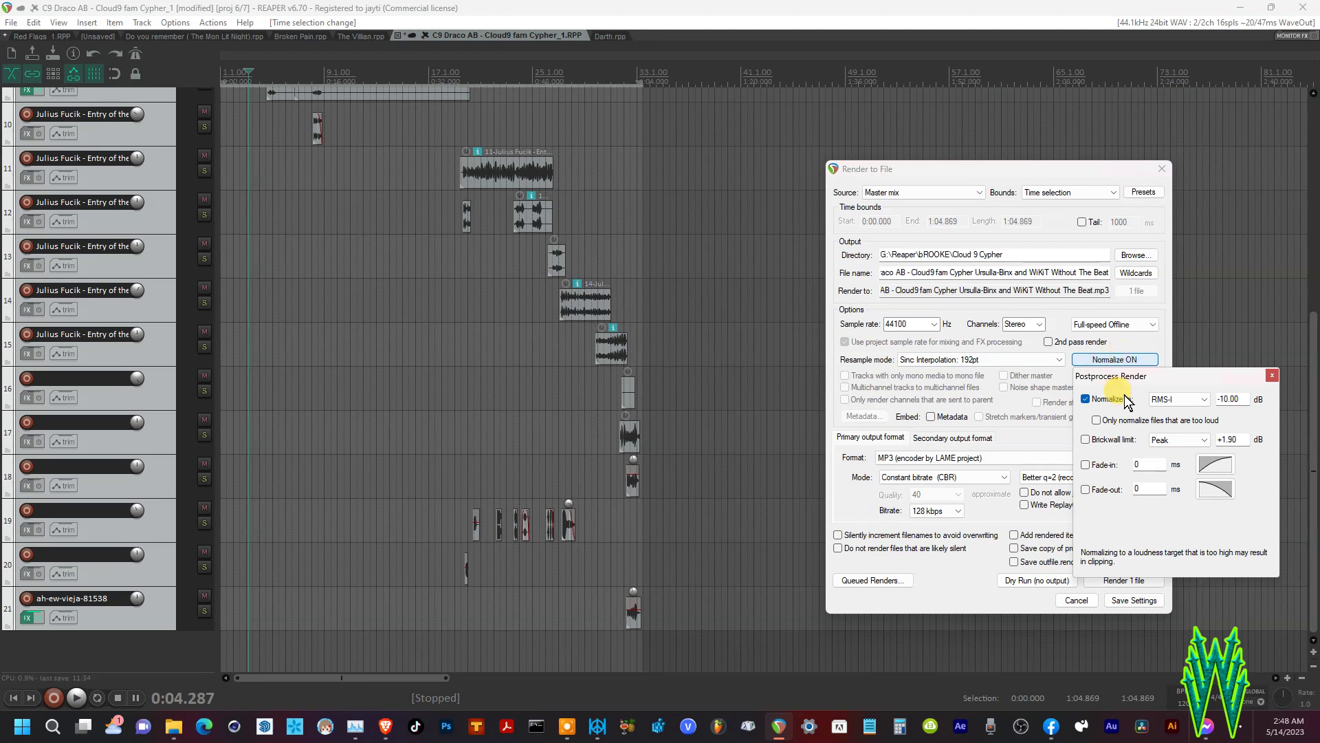
{"action": "left_click", "coordinate": [1148, 348]}
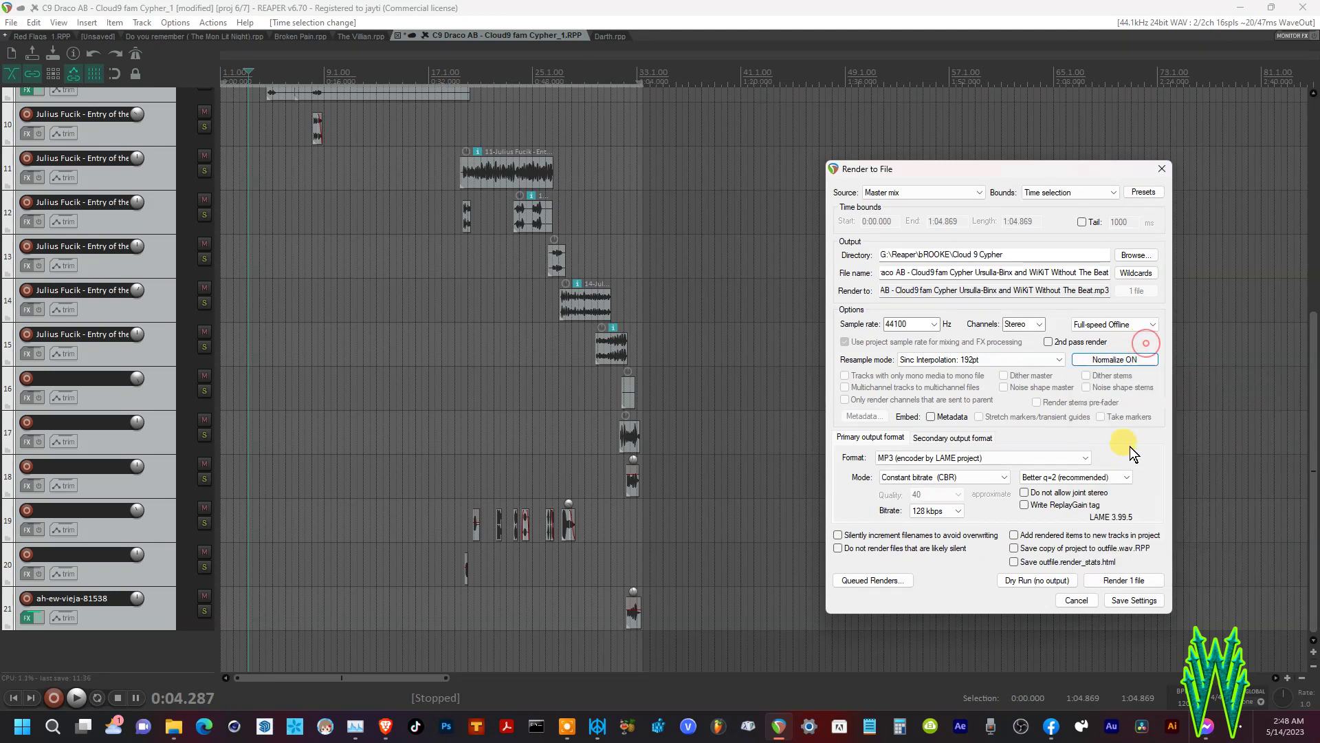
{"action": "left_click", "coordinate": [1025, 580]}
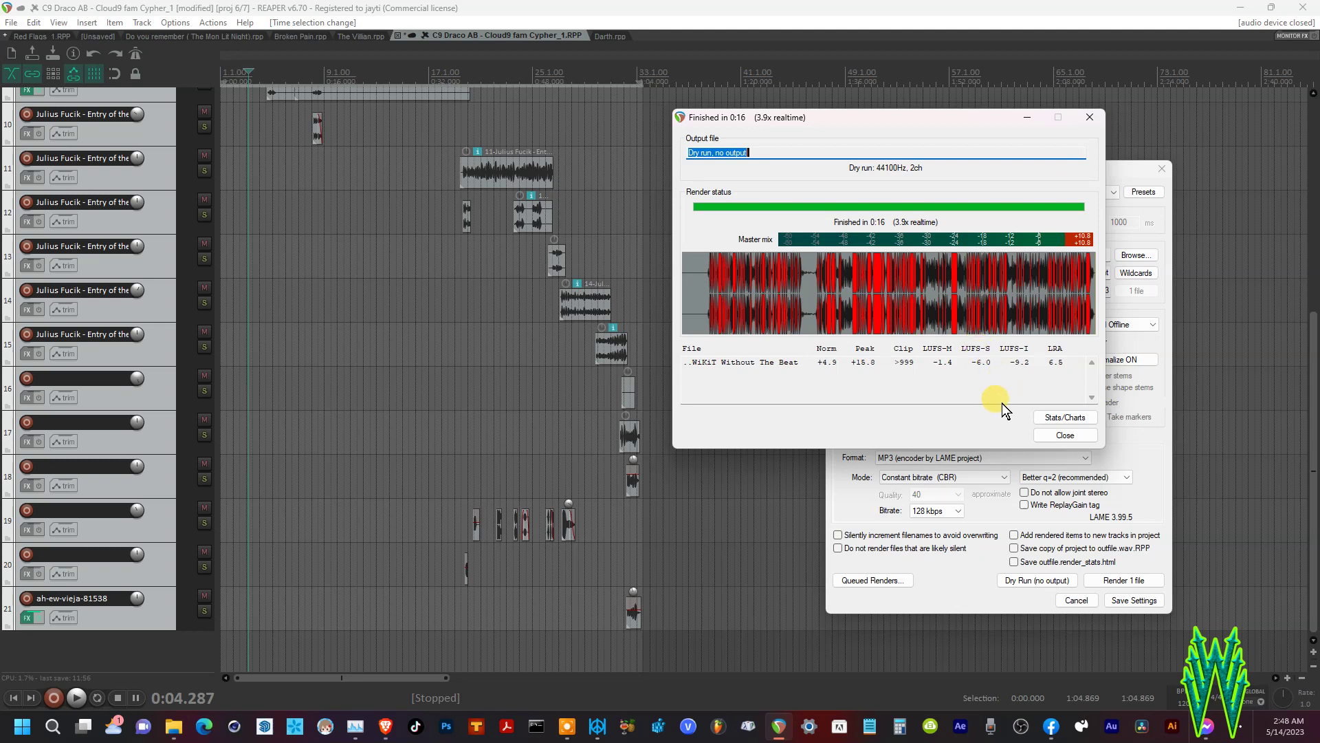
{"action": "left_click", "coordinate": [1063, 433]}
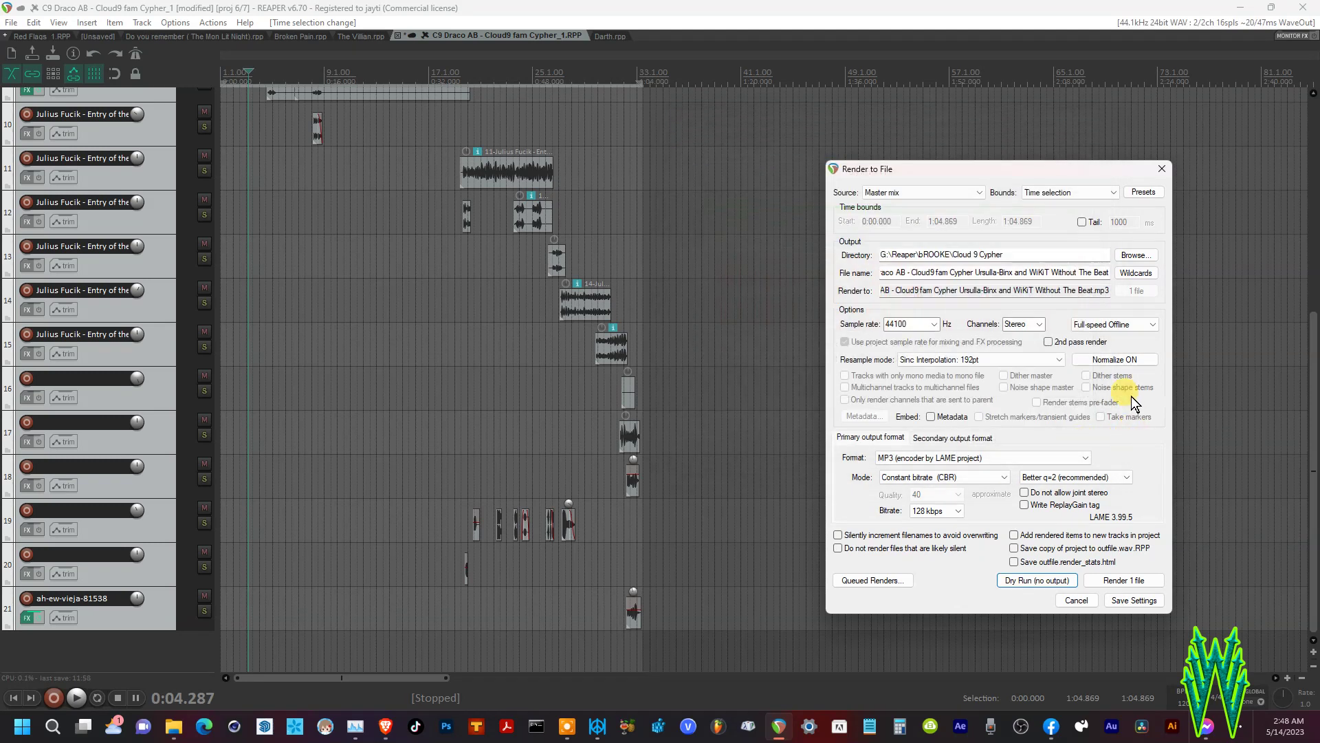
- Try an RMS-I normalization target of -14 dB and check the clipping with a dry run
{"action": "left_click", "coordinate": [1131, 358]}
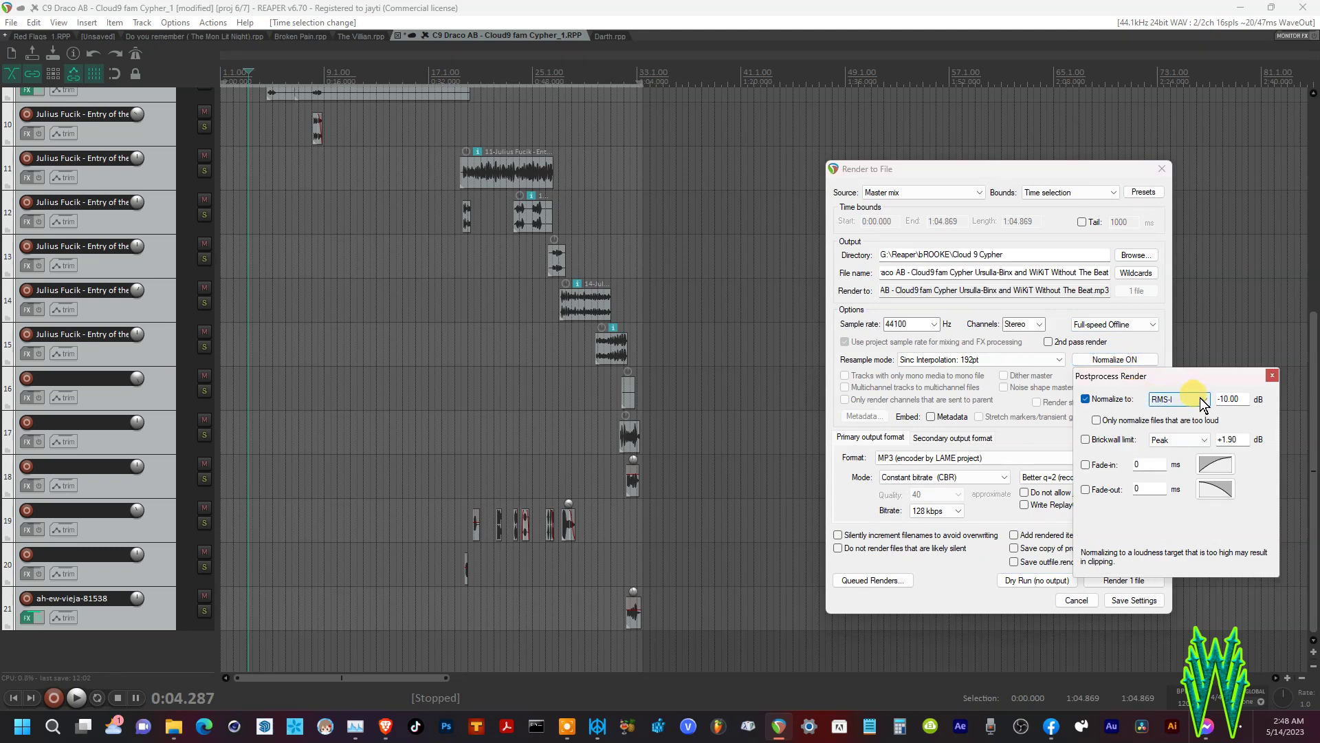
{"action": "left_click", "coordinate": [1232, 399]}
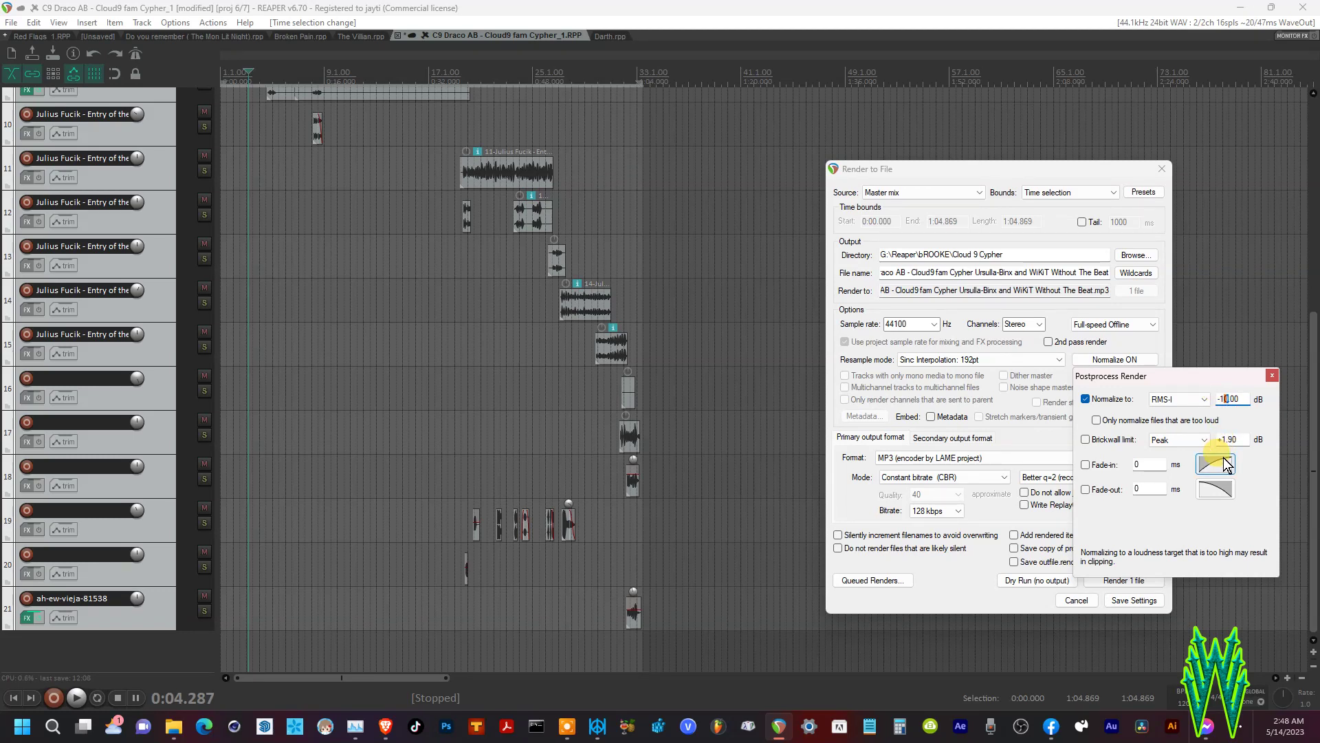
{"action": "type", "text": "4"}
{"action": "left_click", "coordinate": [1155, 345]}
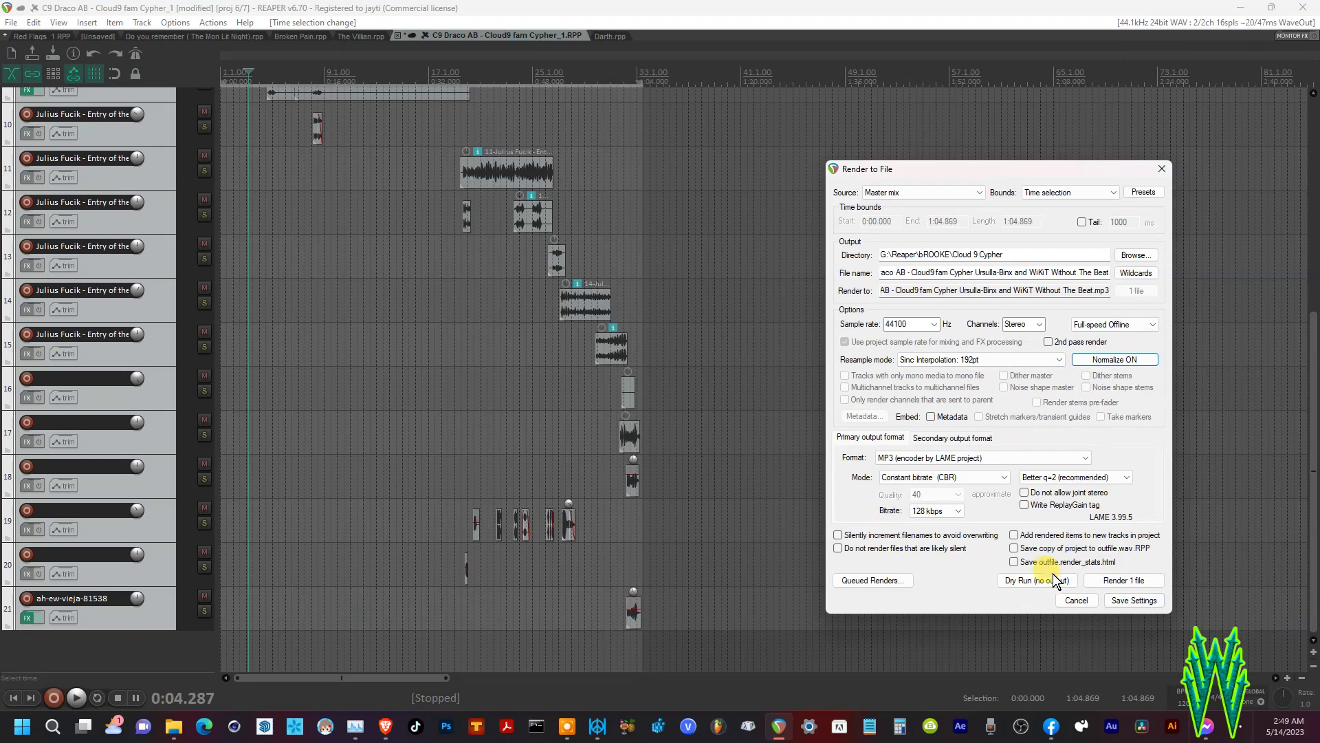
{"action": "left_click", "coordinate": [1027, 580]}
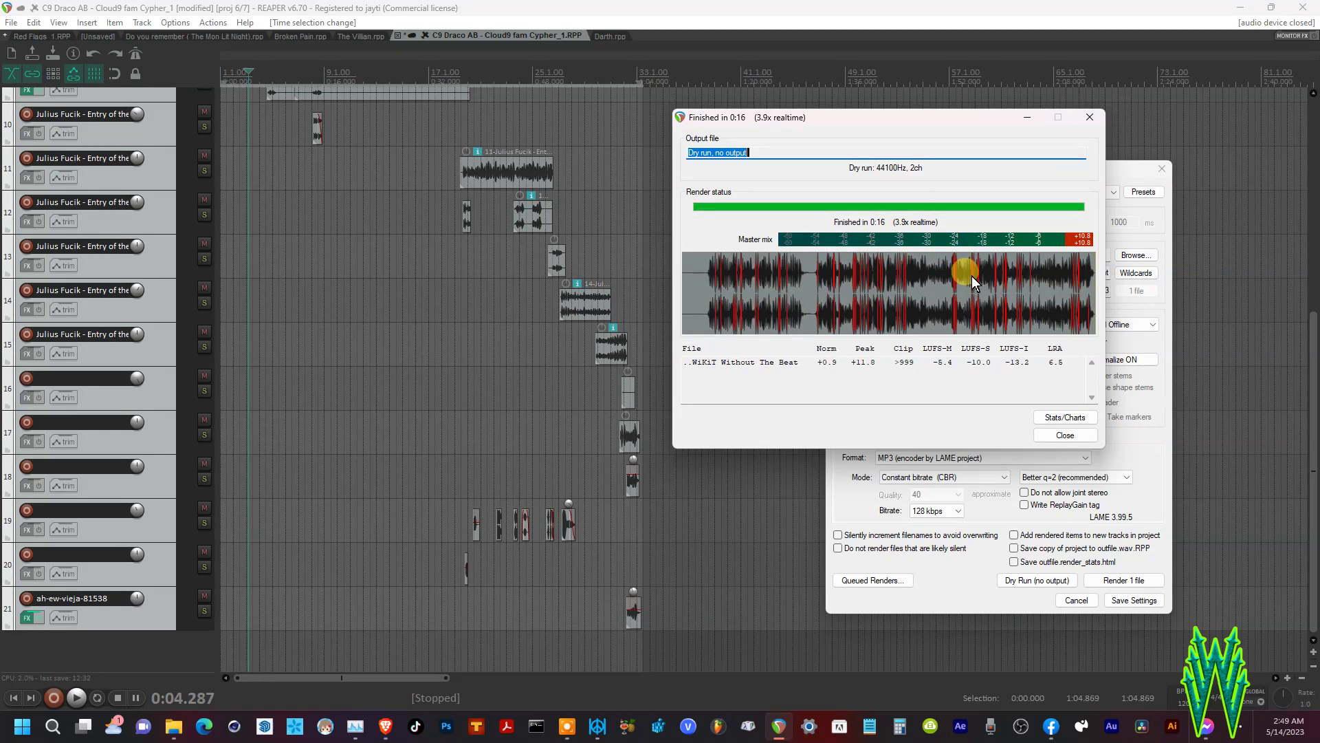
{"action": "left_click", "coordinate": [1060, 434]}
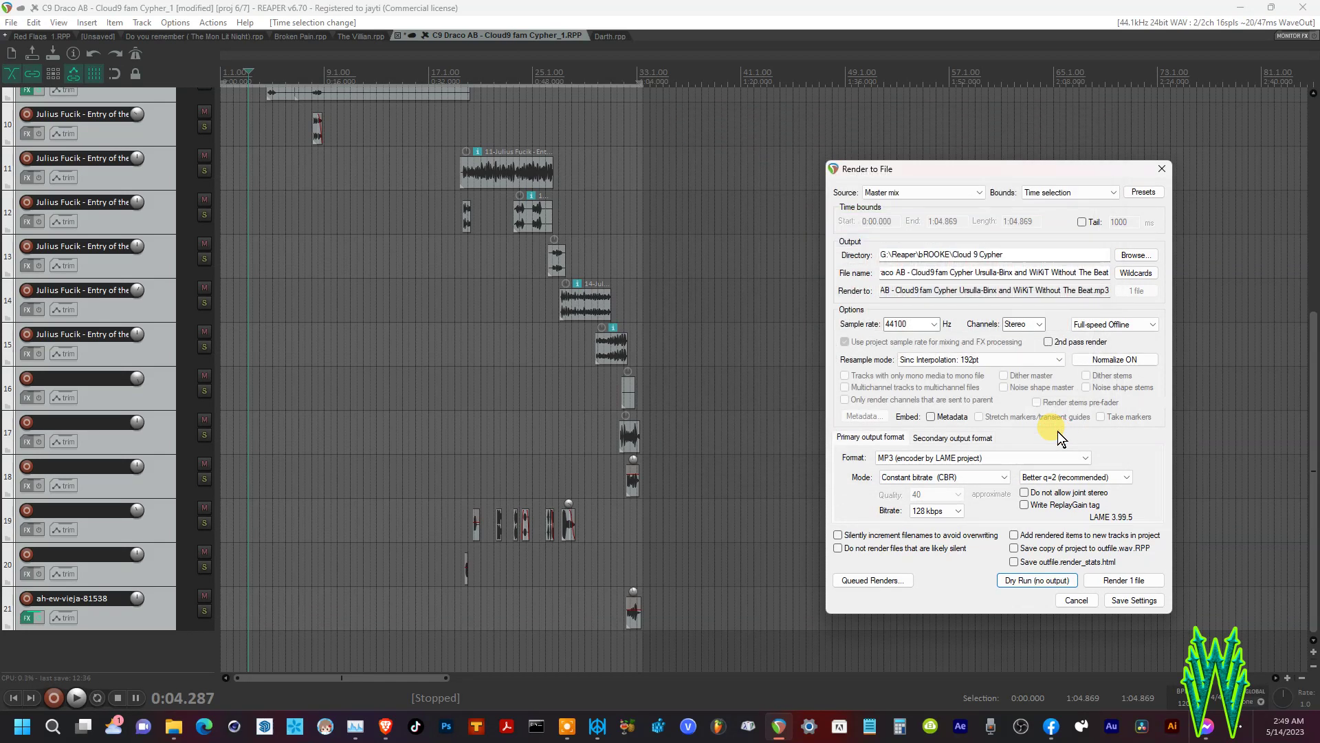
- Try an RMS-I normalization target of -15 dB and check the levels with another dry run
{"action": "left_click", "coordinate": [1103, 358]}
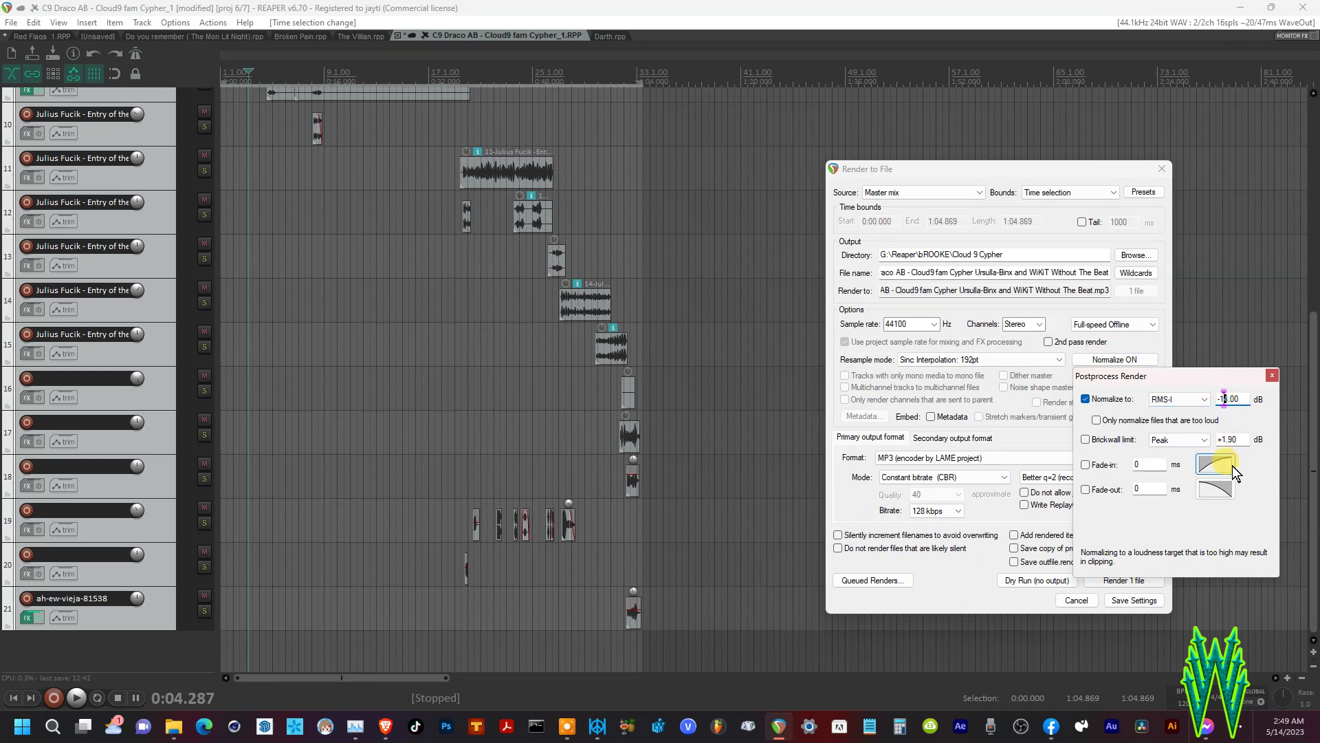
{"action": "key", "text": "Delete"}
{"action": "type", "text": "5"}
{"action": "left_click", "coordinate": [1142, 345]}
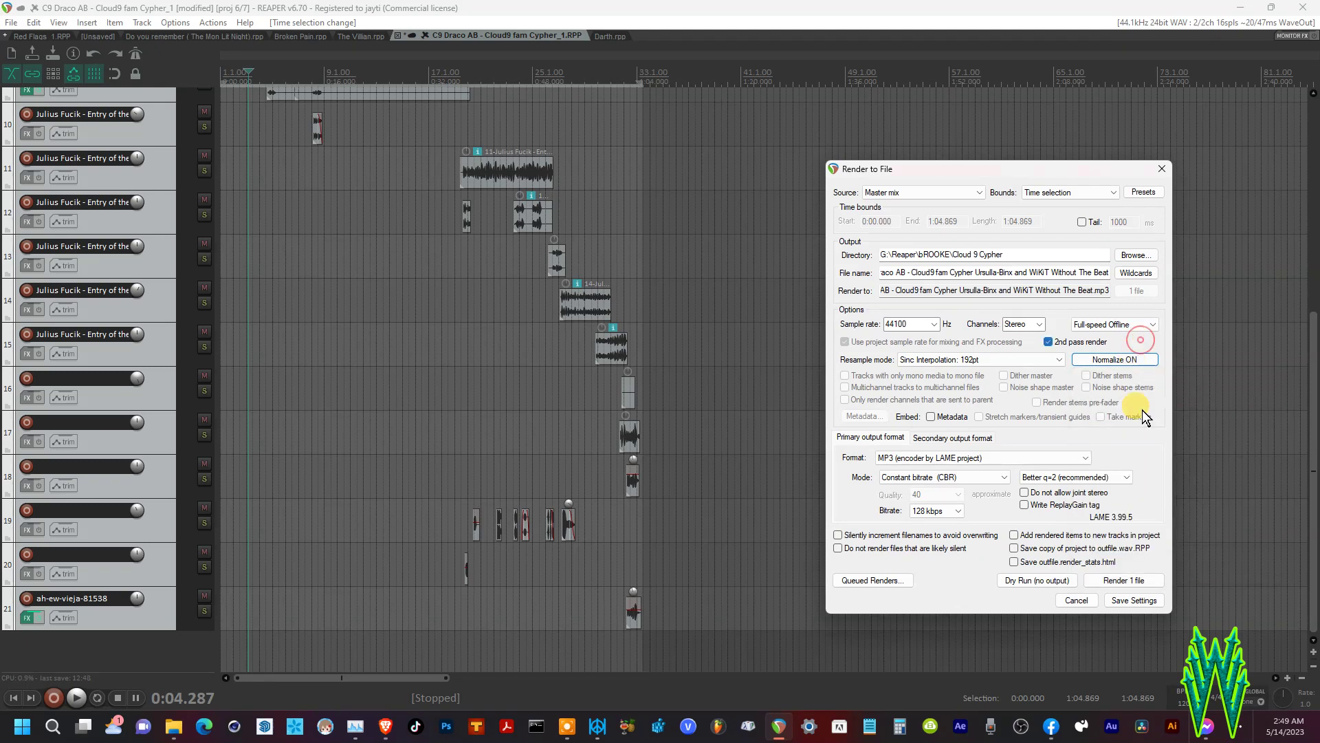
{"action": "left_click", "coordinate": [1030, 581]}
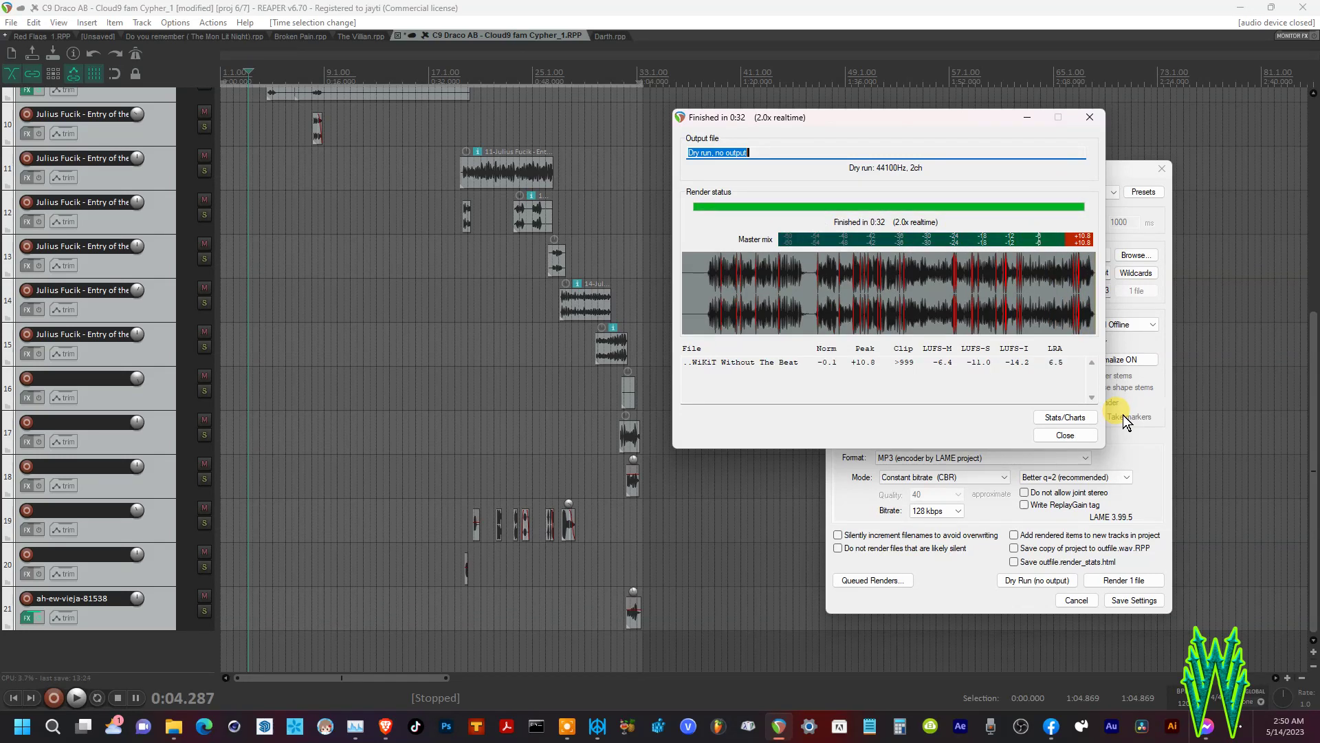
{"action": "left_click", "coordinate": [1063, 435]}
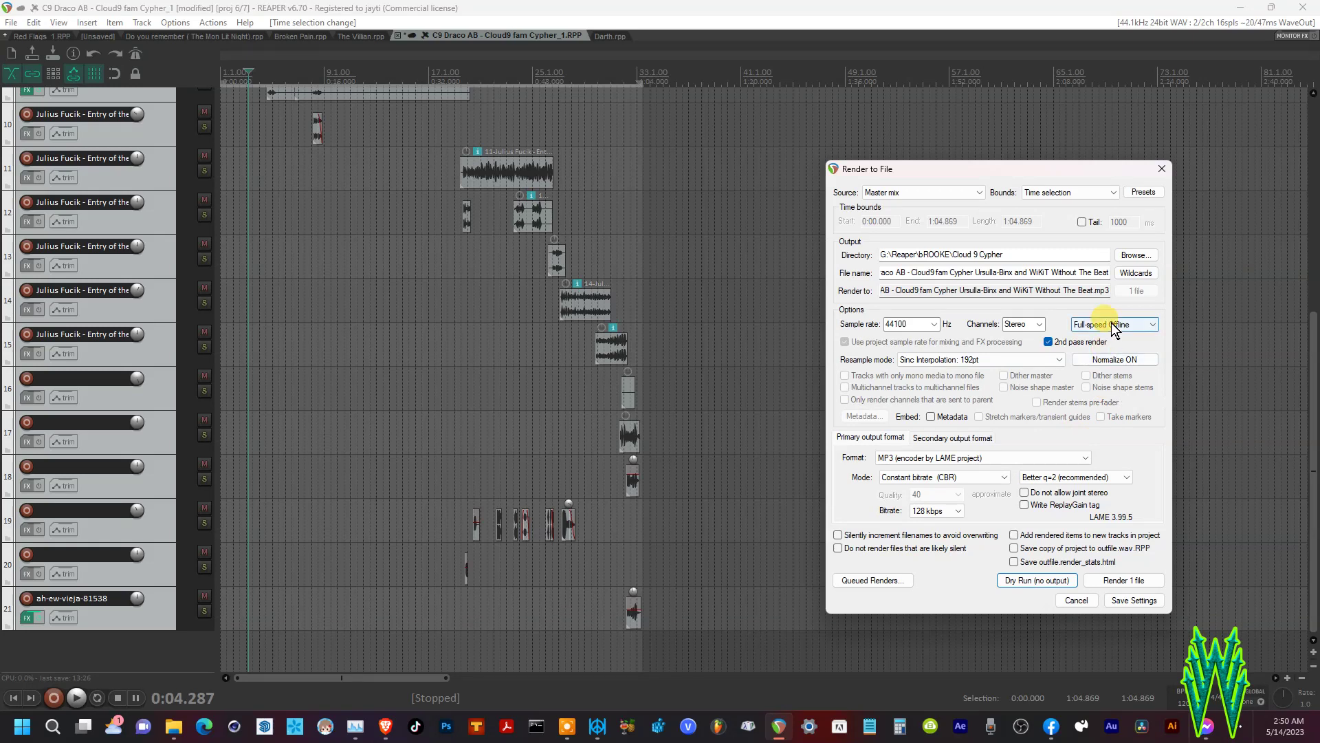
- Try an RMS-I normalization target of -17 dB and compare the peaks in a dry run
{"action": "left_click", "coordinate": [1127, 358]}
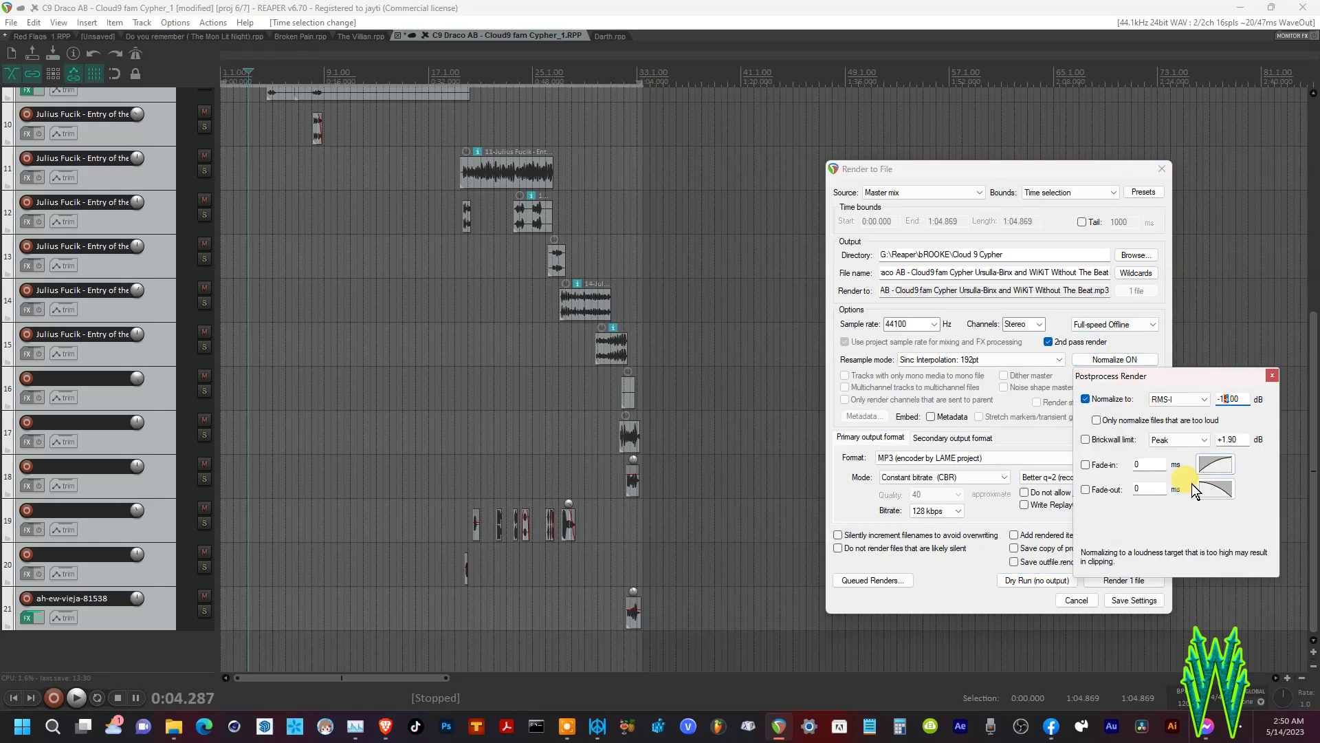
{"action": "type", "text": "7"}
{"action": "left_click", "coordinate": [1136, 354]}
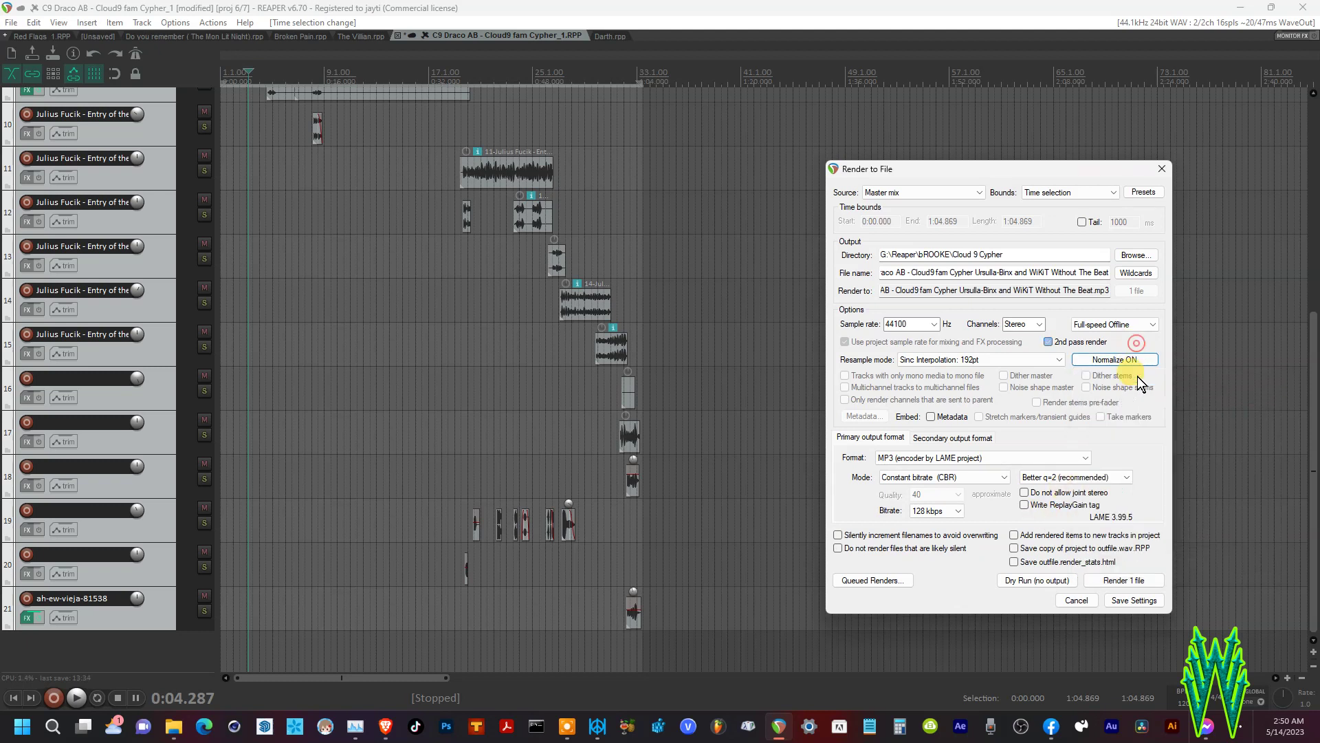
{"action": "left_click", "coordinate": [1041, 580]}
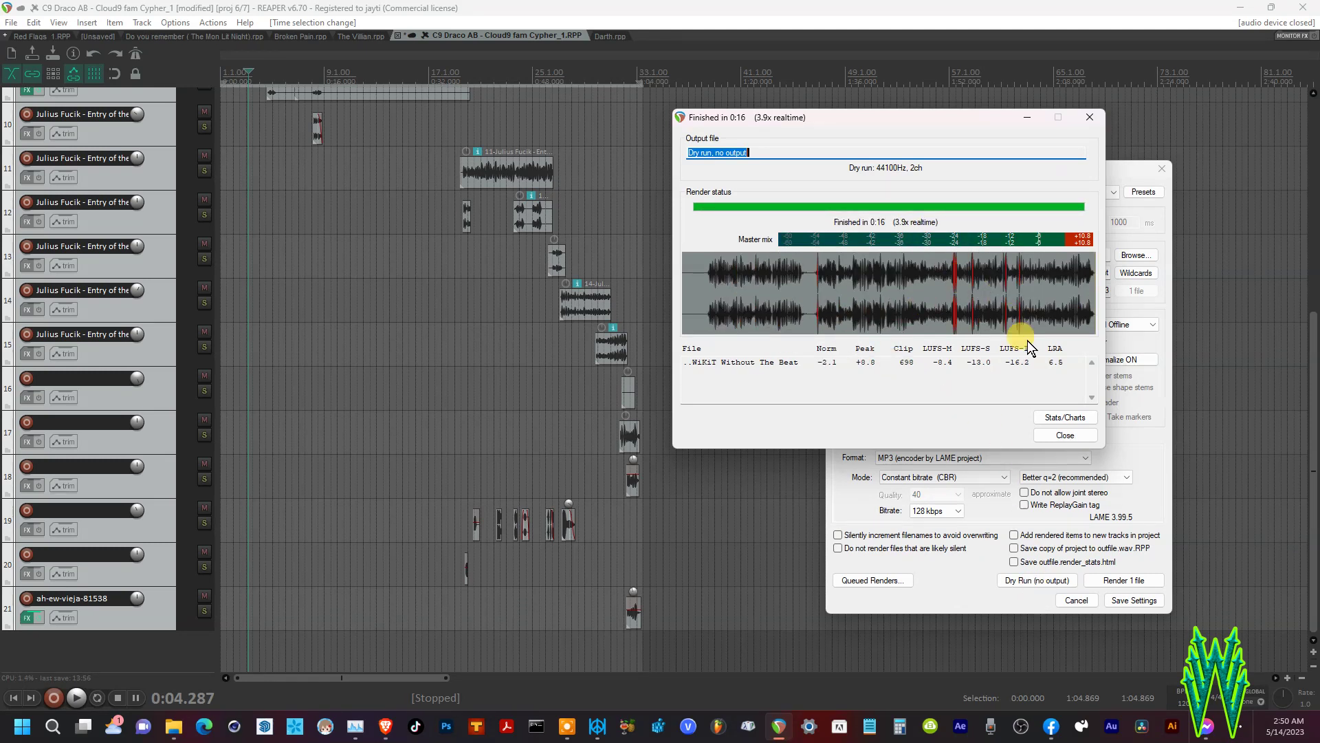
{"action": "left_click", "coordinate": [1065, 435]}
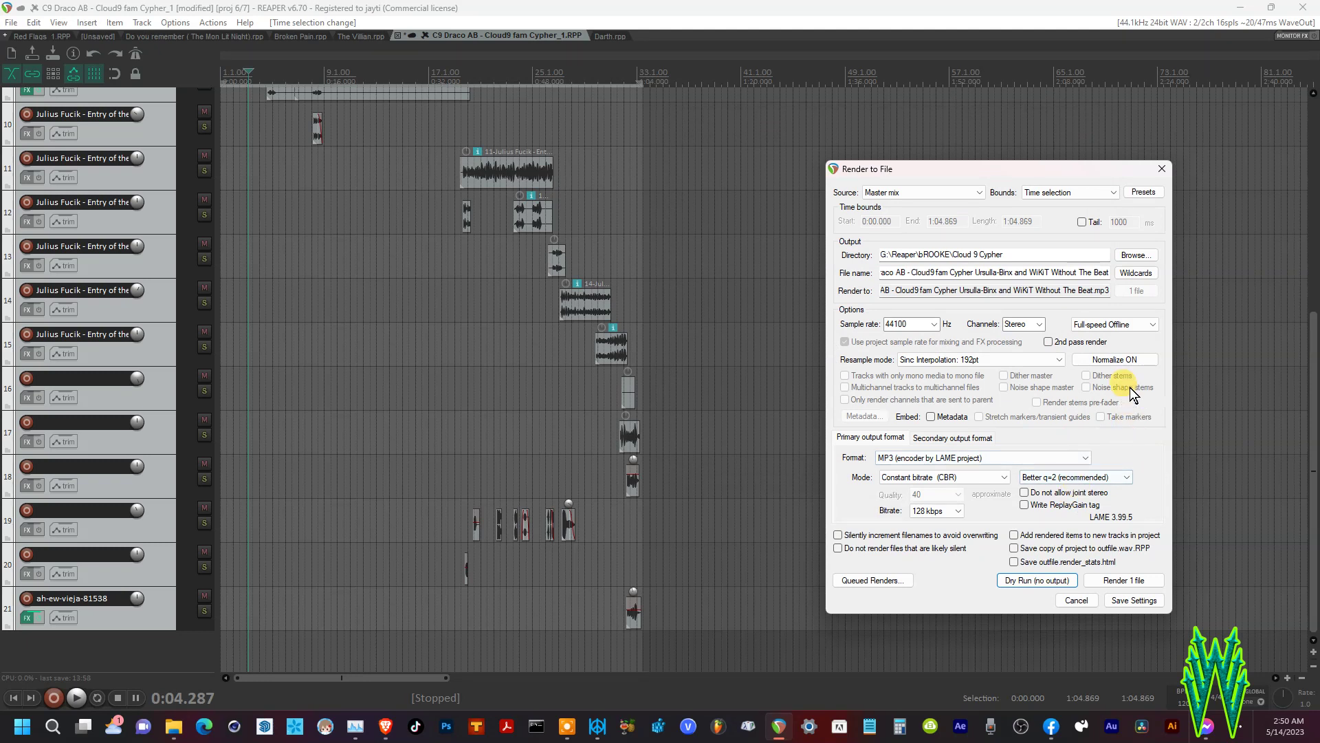
- Lower the RMS-I normalization target by 1 dB and repeat the dry run
{"action": "left_click", "coordinate": [1114, 359]}
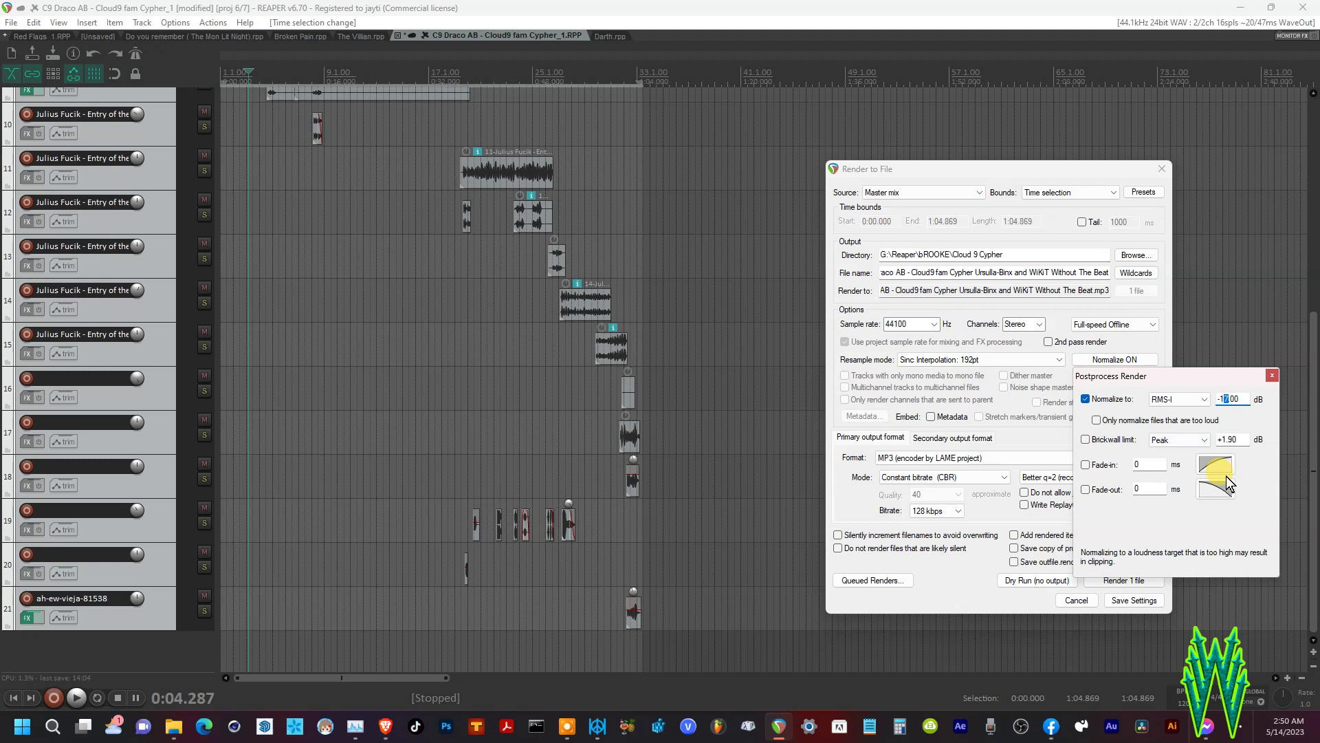
{"action": "left_click", "coordinate": [1145, 336]}
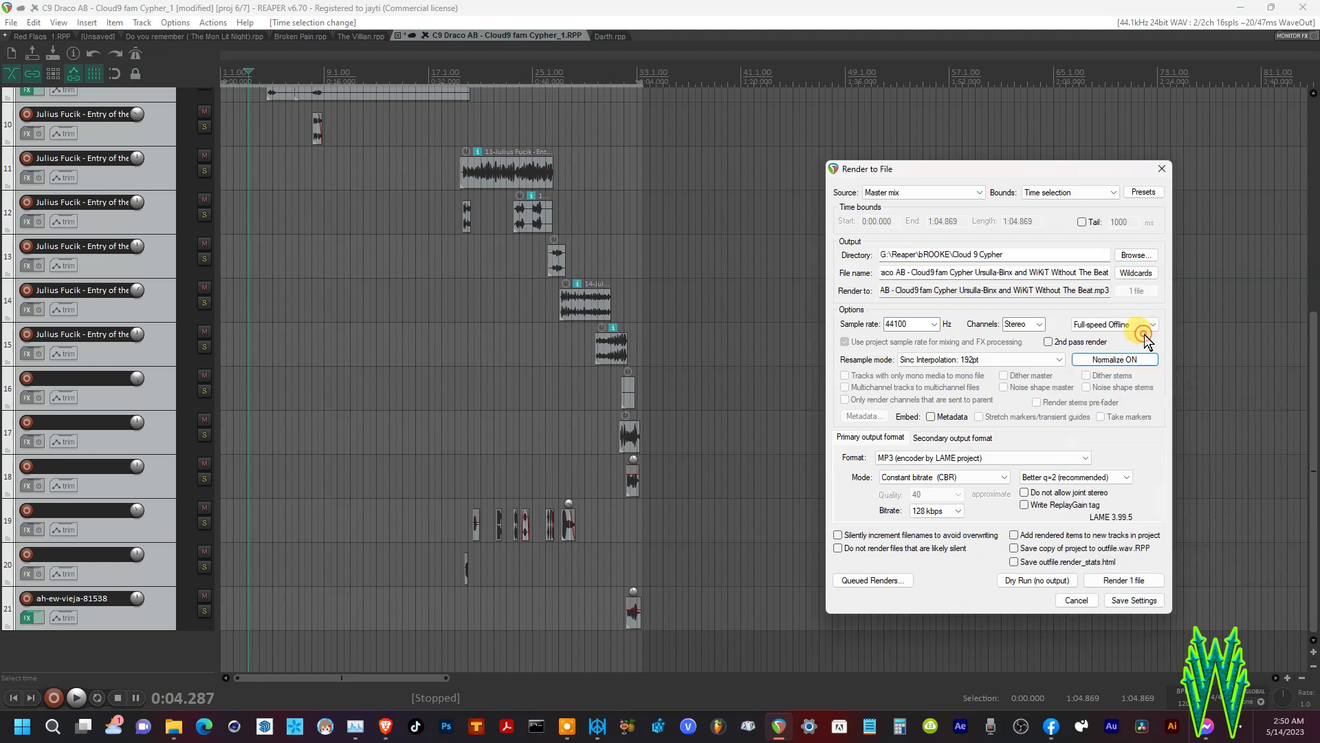
{"action": "left_click", "coordinate": [1031, 581]}
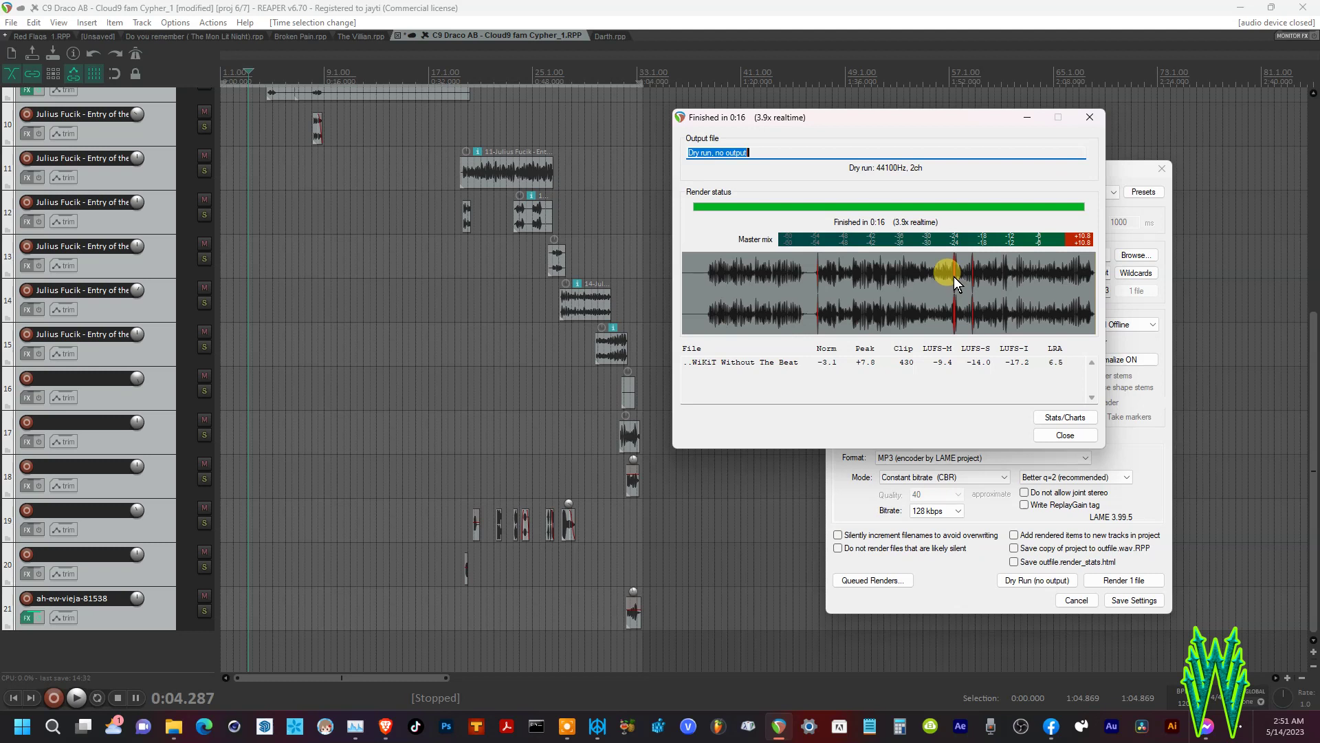
{"action": "left_click", "coordinate": [1065, 435]}
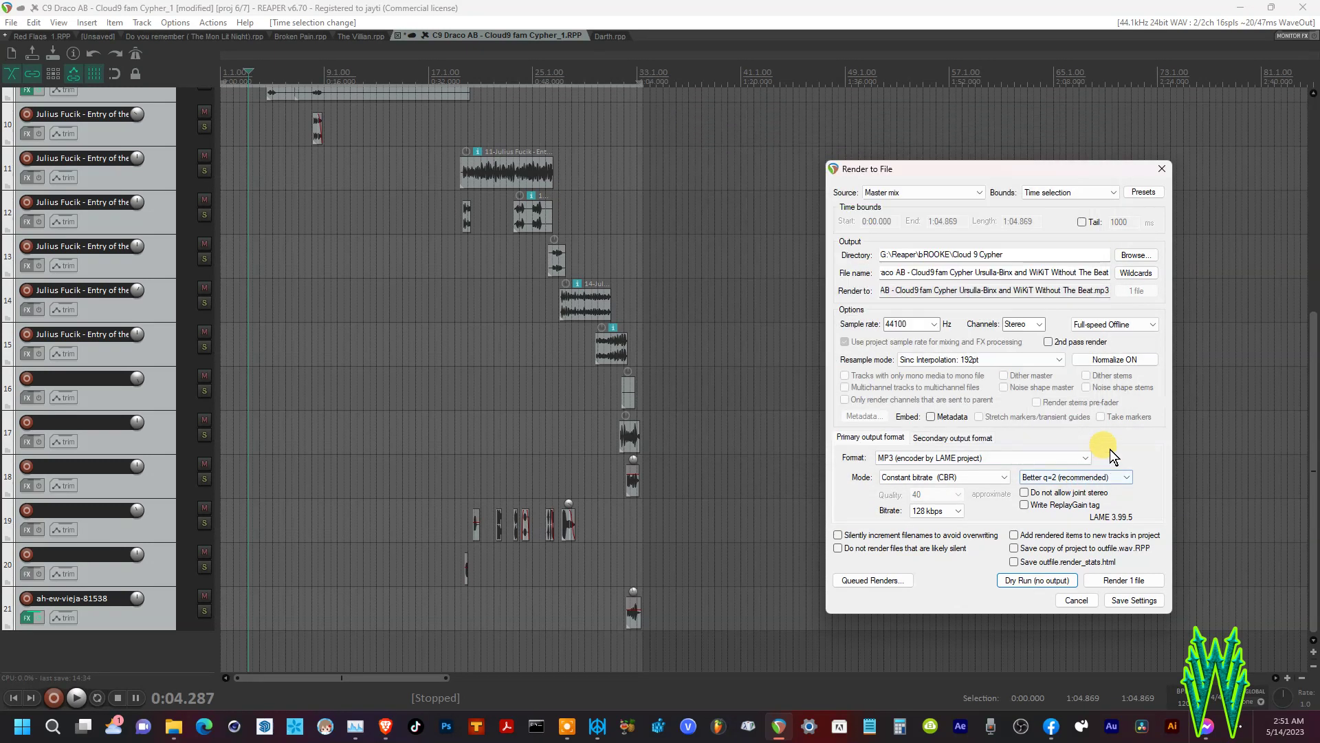
- Set the RMS-I normalization target to -20 dB and do a dry run to check the remaining clipping
{"action": "left_click", "coordinate": [1125, 362]}
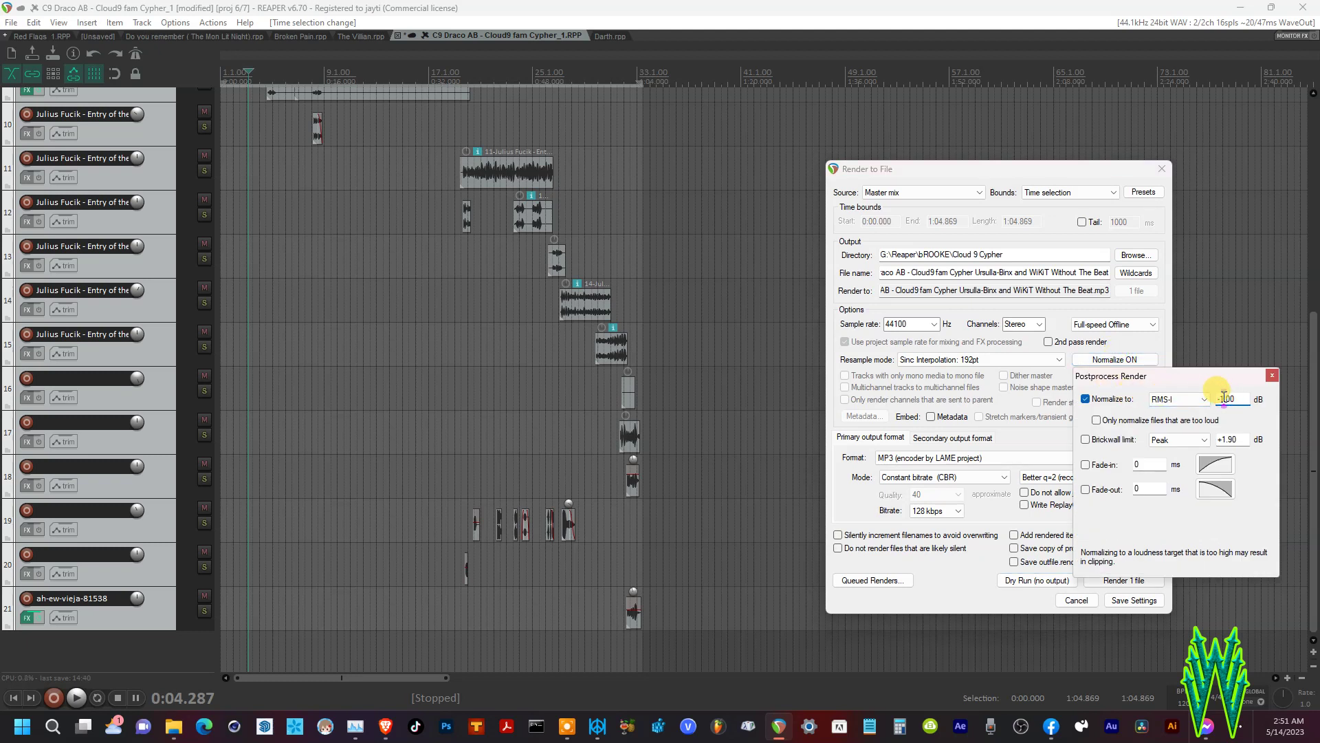
{"action": "type", "text": "20"}
{"action": "left_click", "coordinate": [1124, 341]}
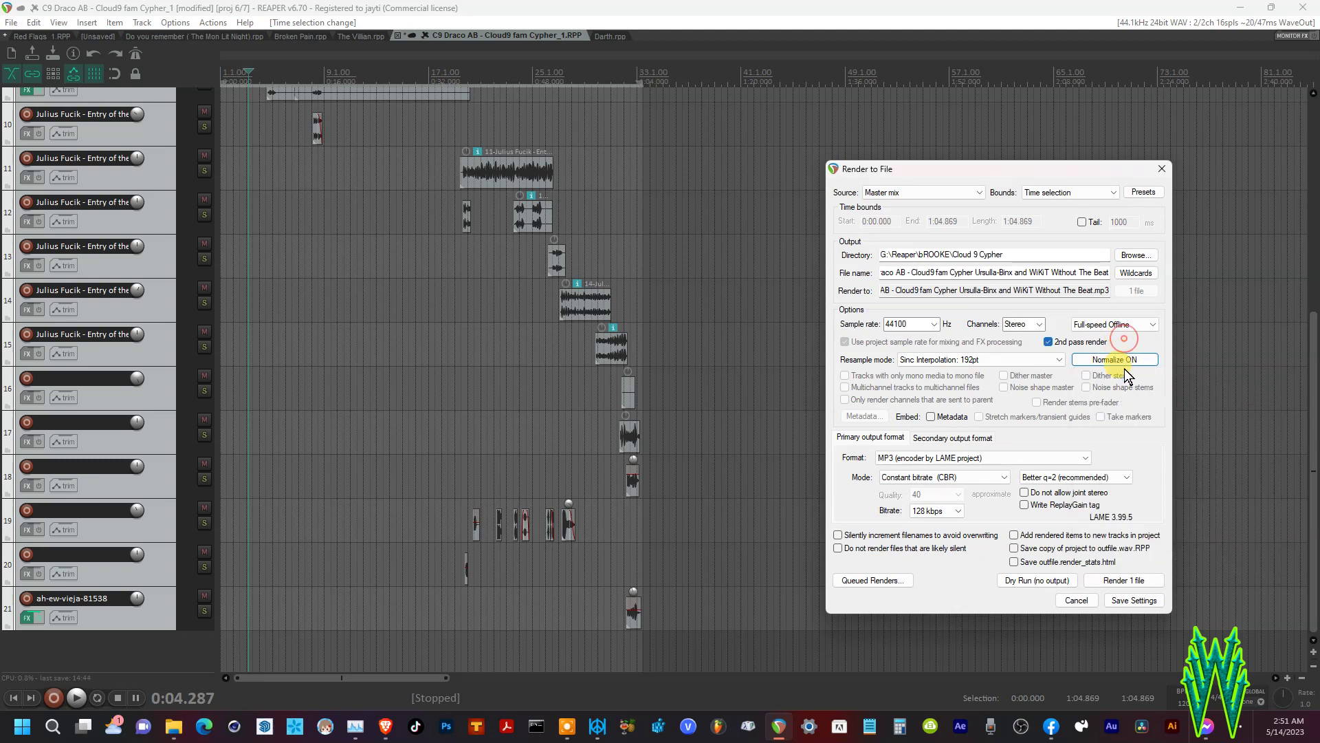
{"action": "left_click", "coordinate": [1028, 580]}
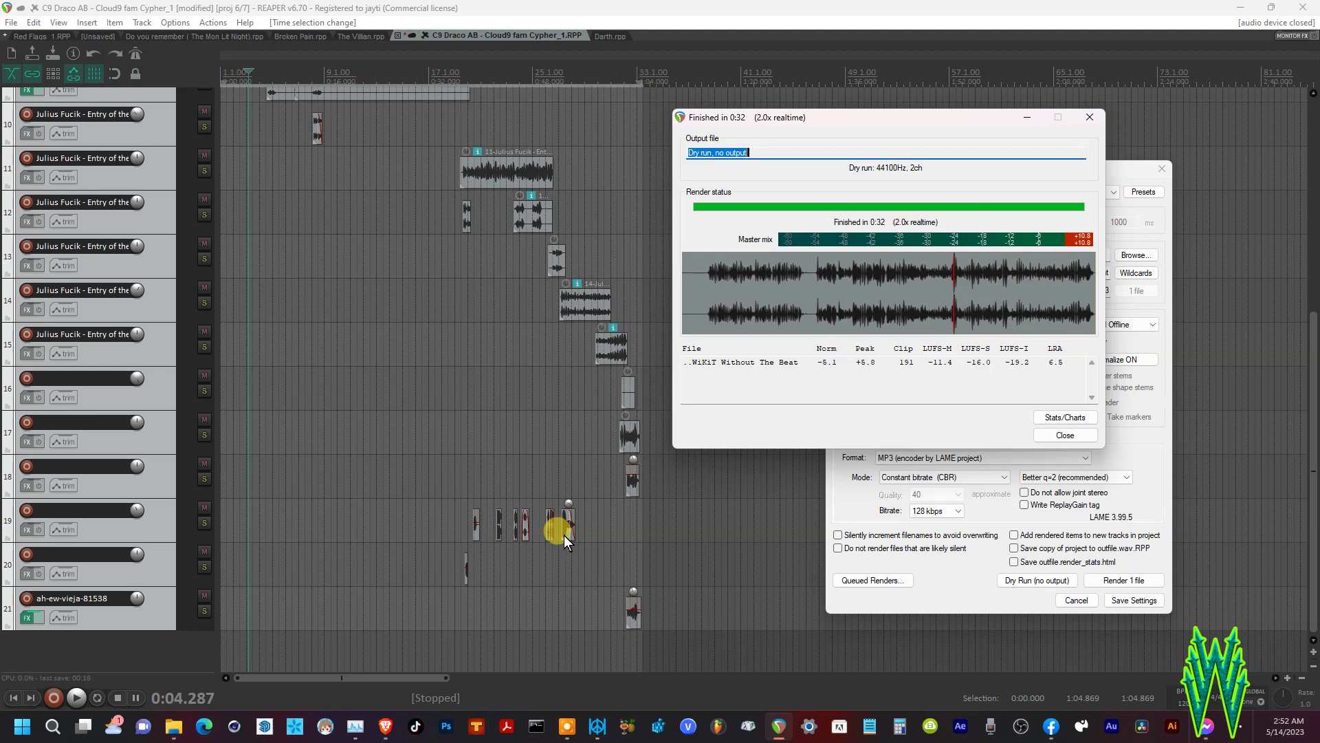
- Close the dry run results, review the normalization settings and leave the render setup without rendering
{"action": "left_click", "coordinate": [1063, 434]}
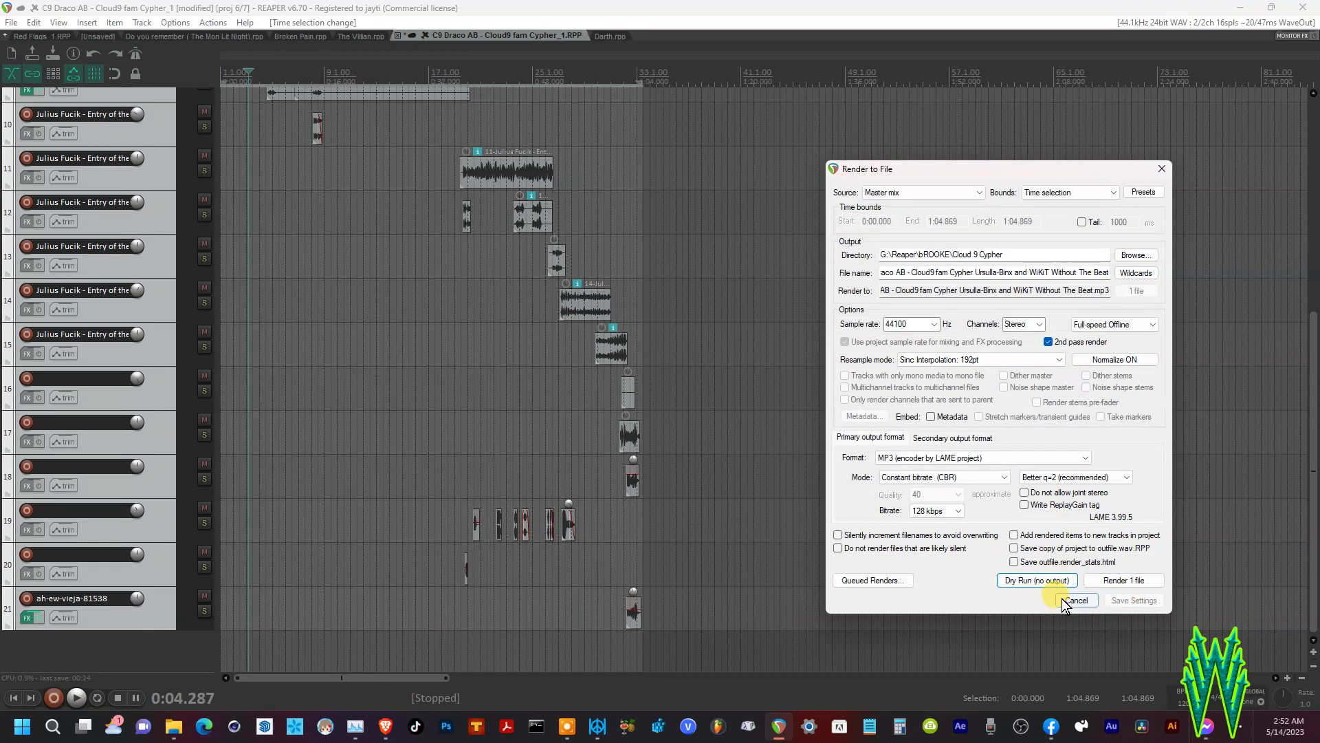
{"action": "left_click", "coordinate": [1114, 360]}
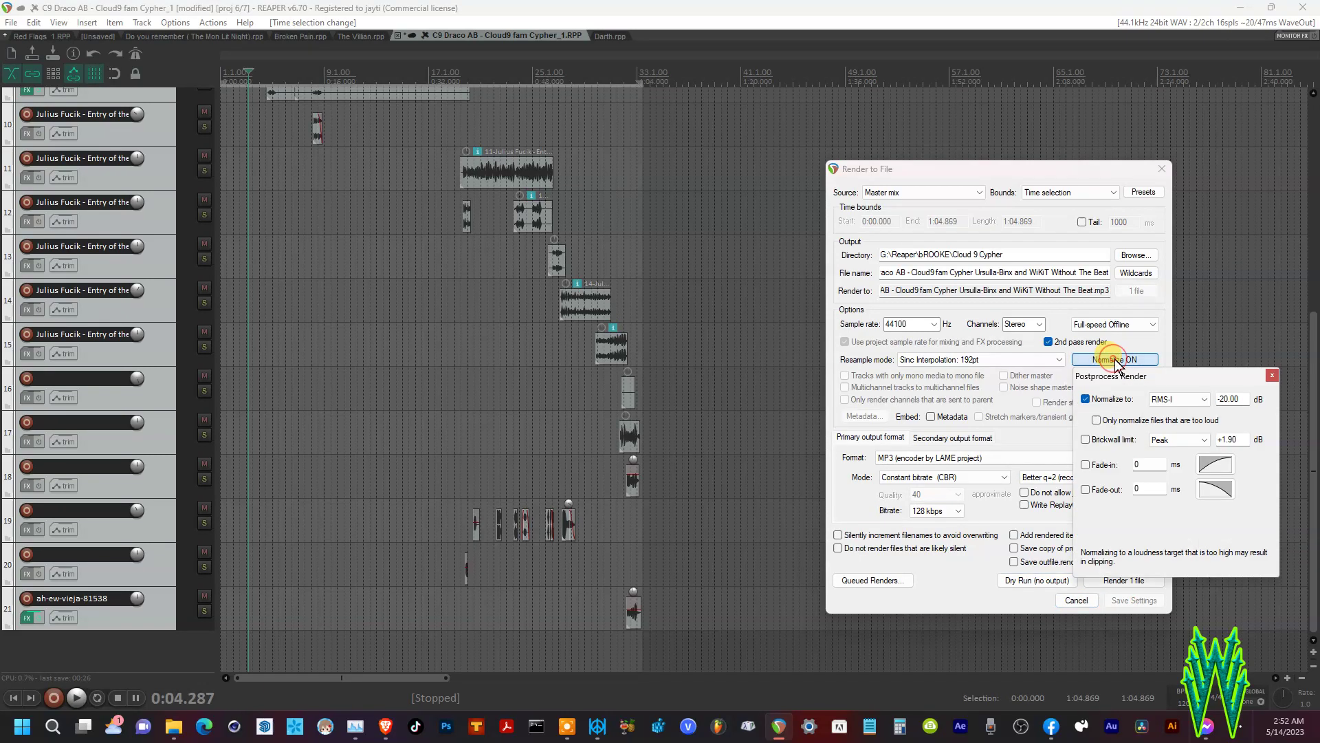
{"action": "left_click", "coordinate": [1078, 600]}
{"action": "left_click", "coordinate": [1078, 599]}
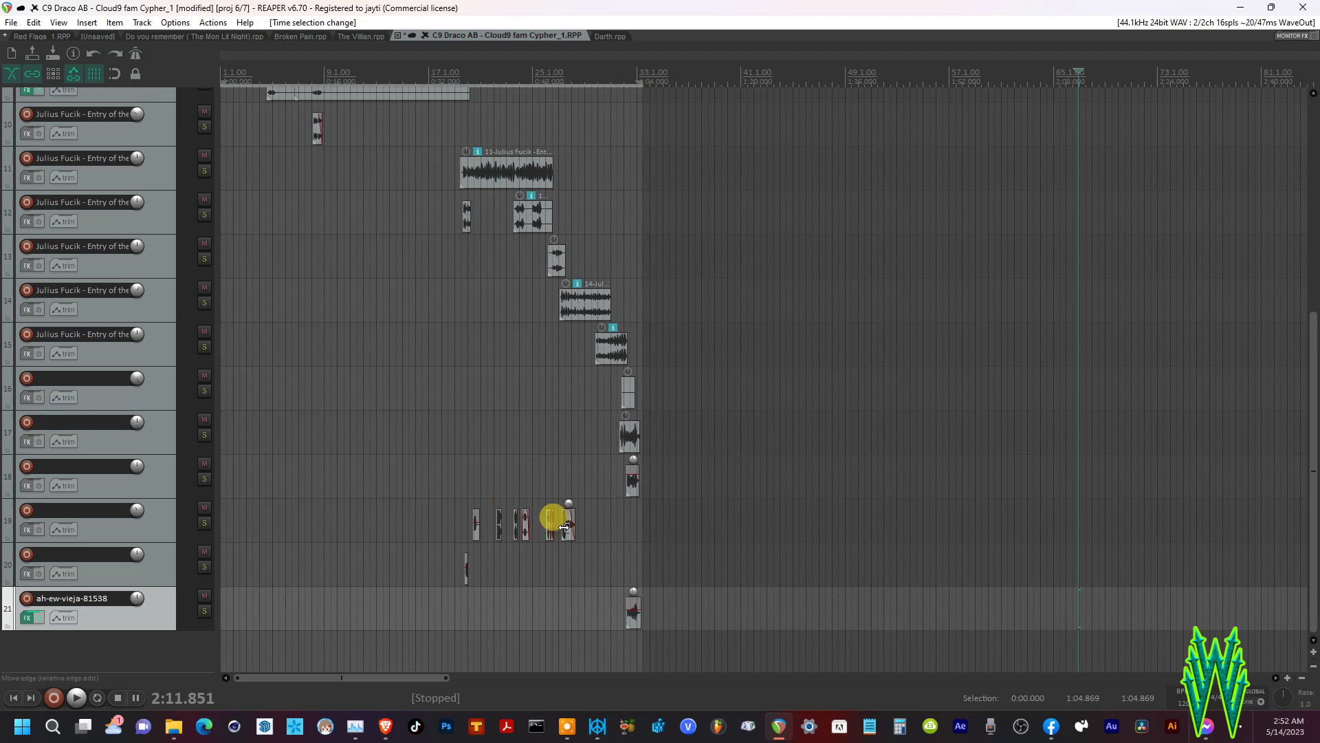
- Play the arrangement from about 0:50 to find which track clips
{"action": "left_click", "coordinate": [549, 72]}
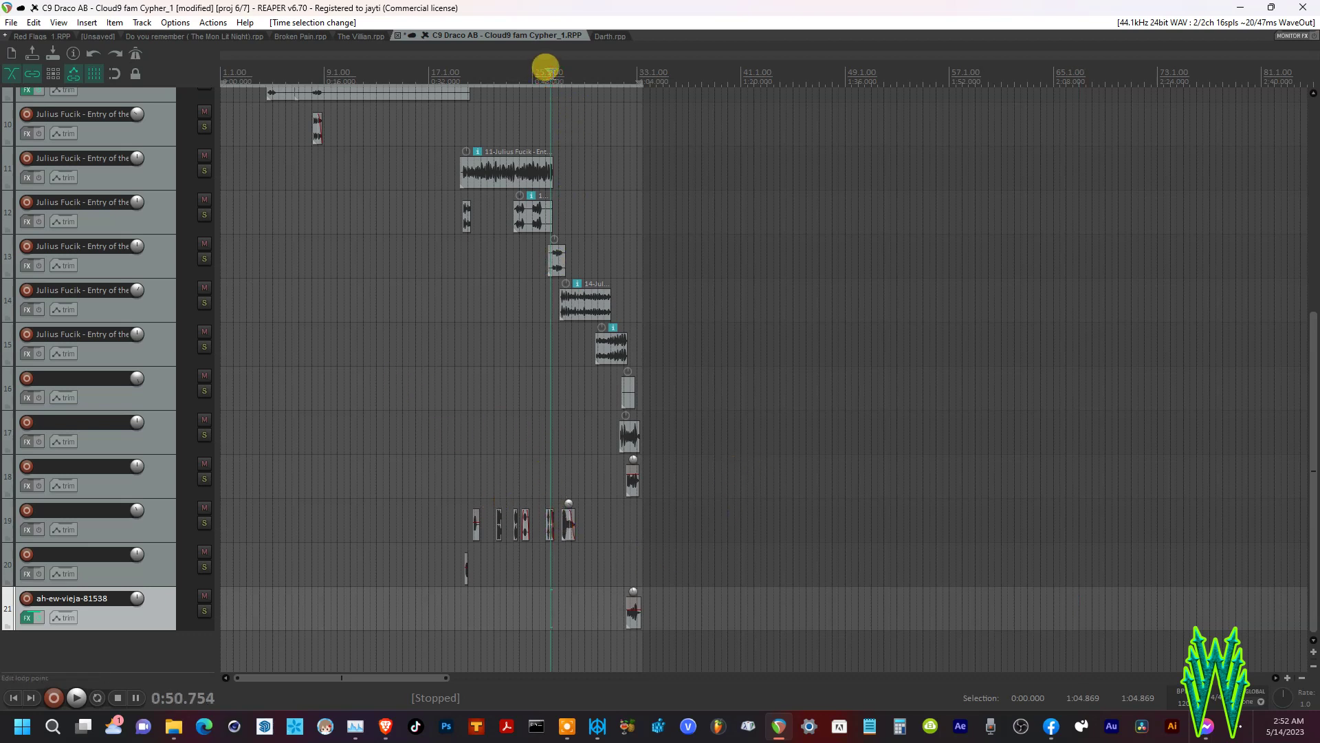
{"action": "key", "text": "space"}
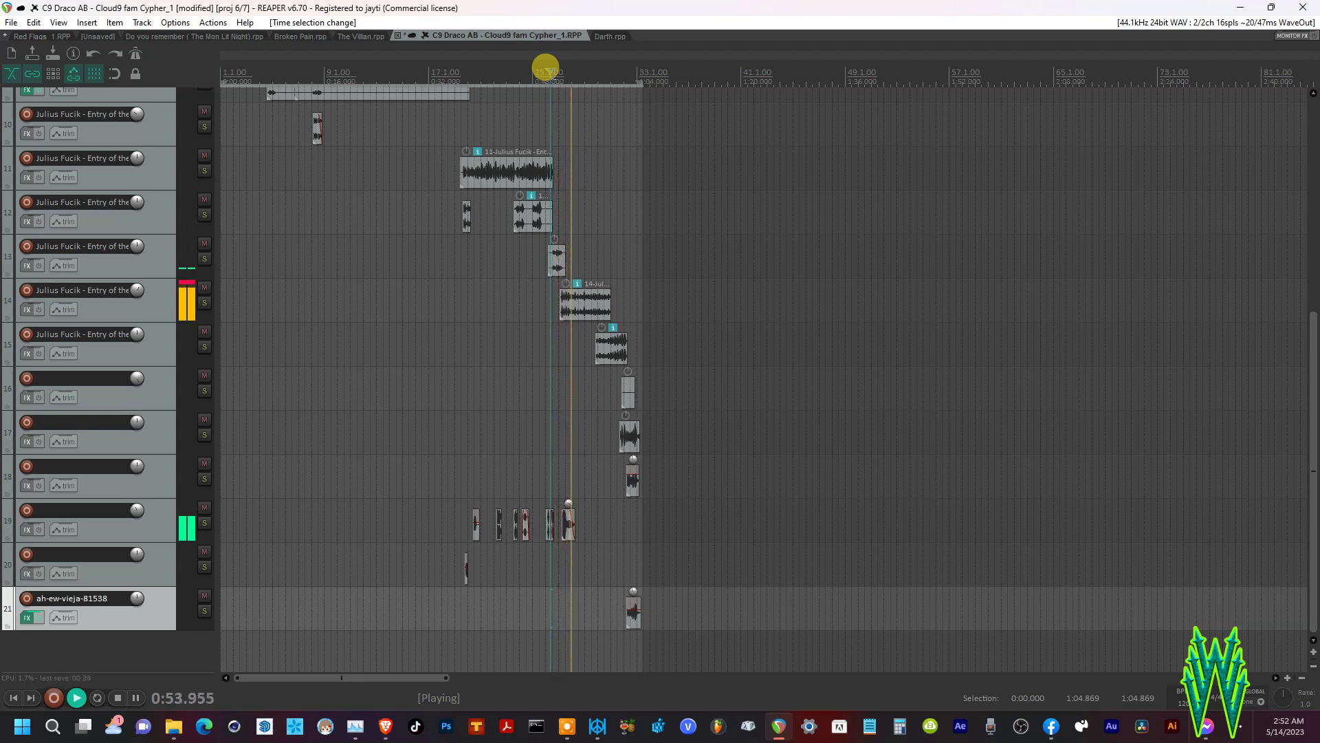
{"action": "key", "text": "space"}
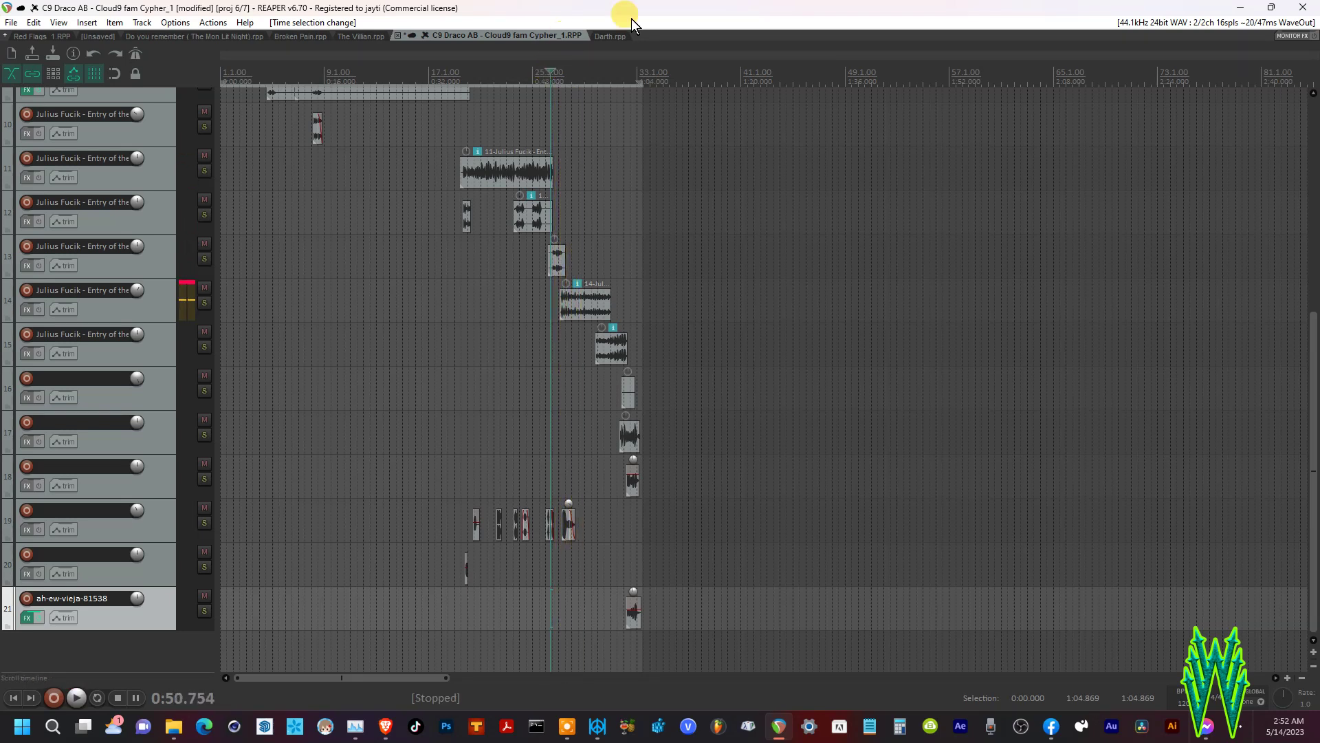
- Lower track 14's volume to about -0.57 dB and replay the section from about 0:50
{"action": "left_click", "coordinate": [134, 290]}
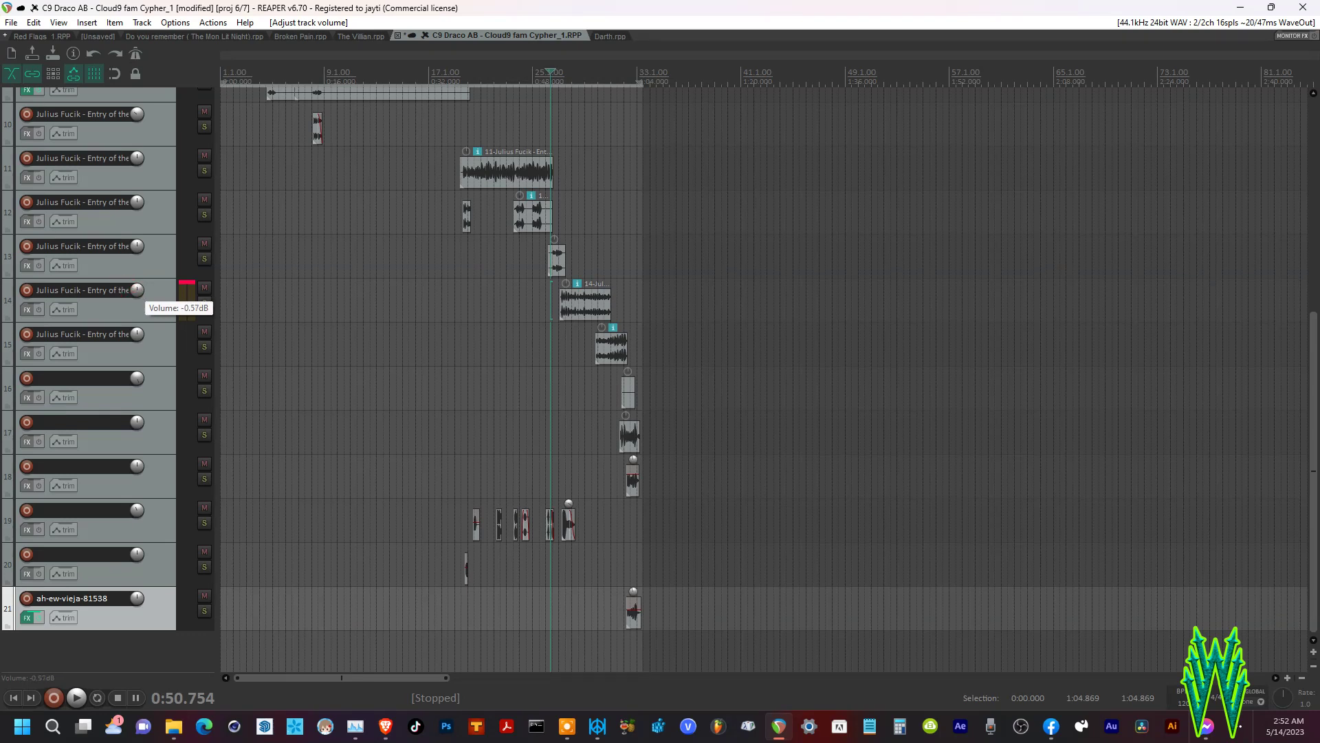
{"action": "key", "text": "space"}
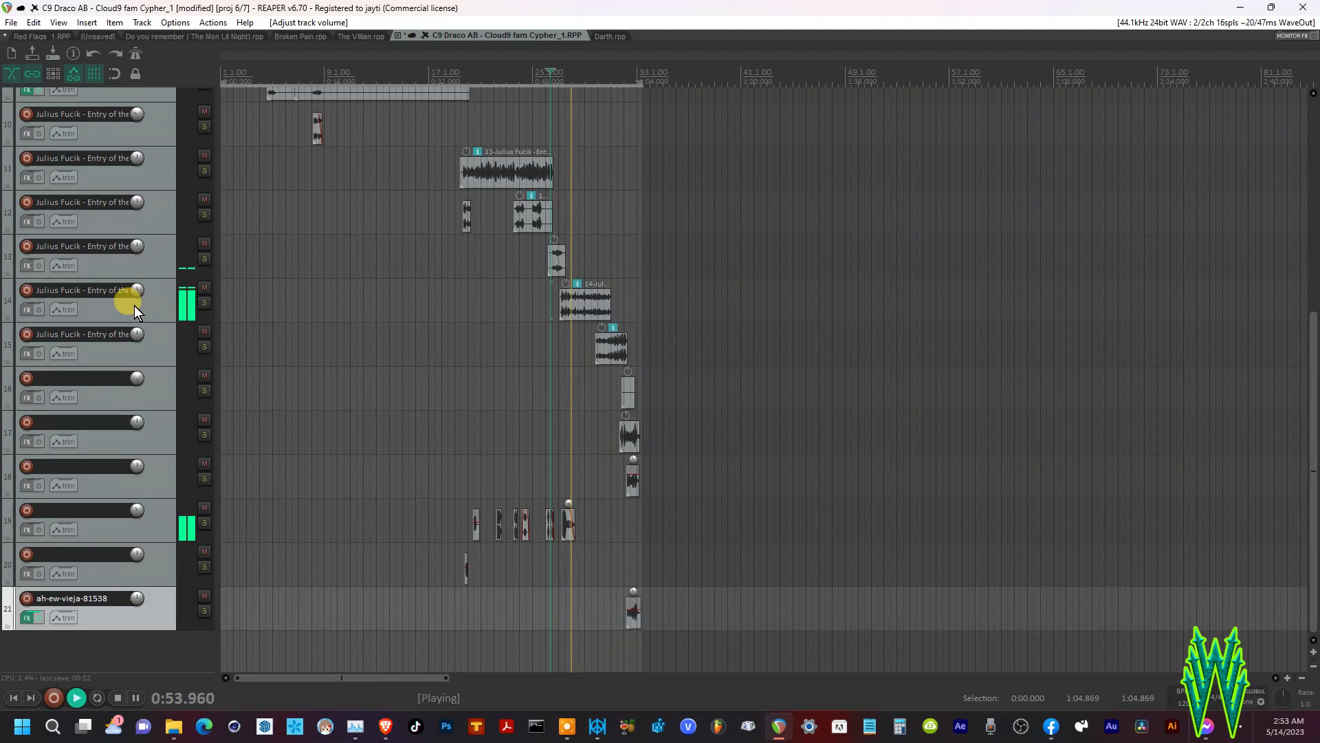
{"action": "key", "text": "space"}
{"action": "key", "text": "space"}
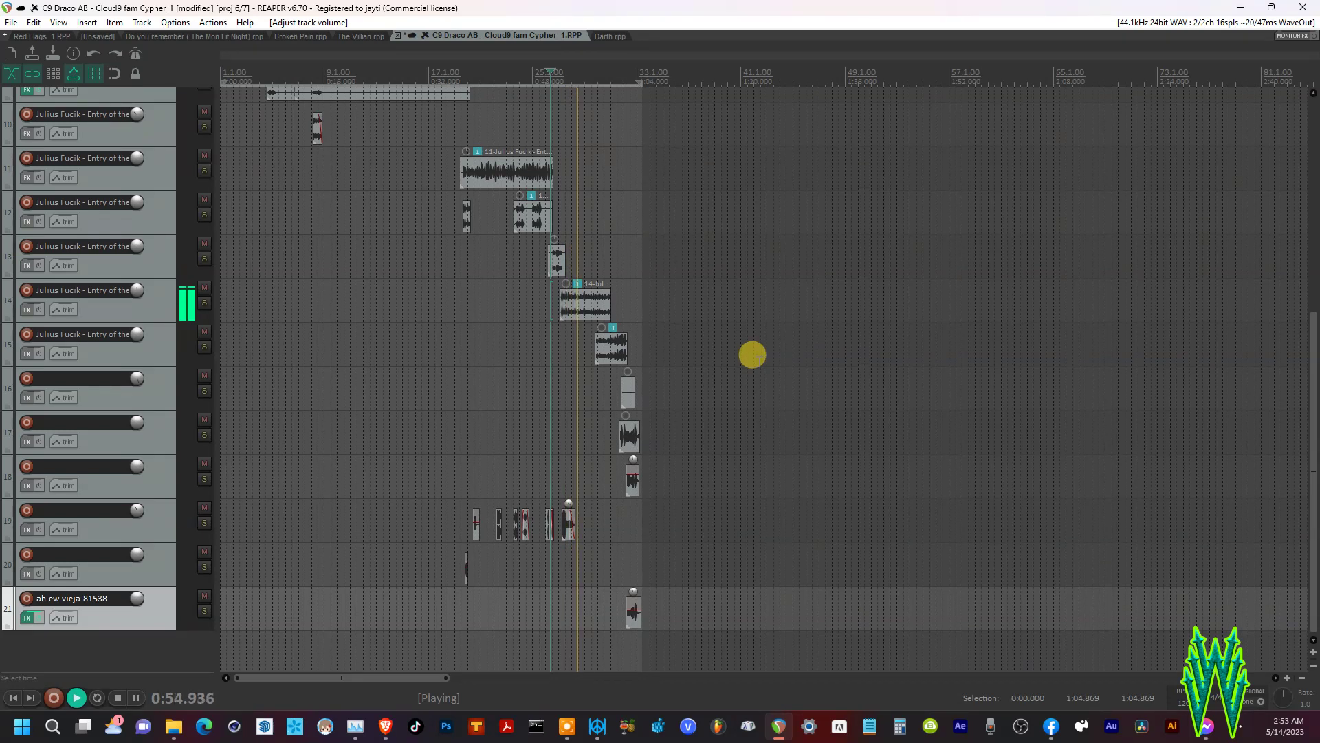
- Play on from about 0:43 to the end of the song and turn down track 12's volume
{"action": "left_click", "coordinate": [499, 309]}
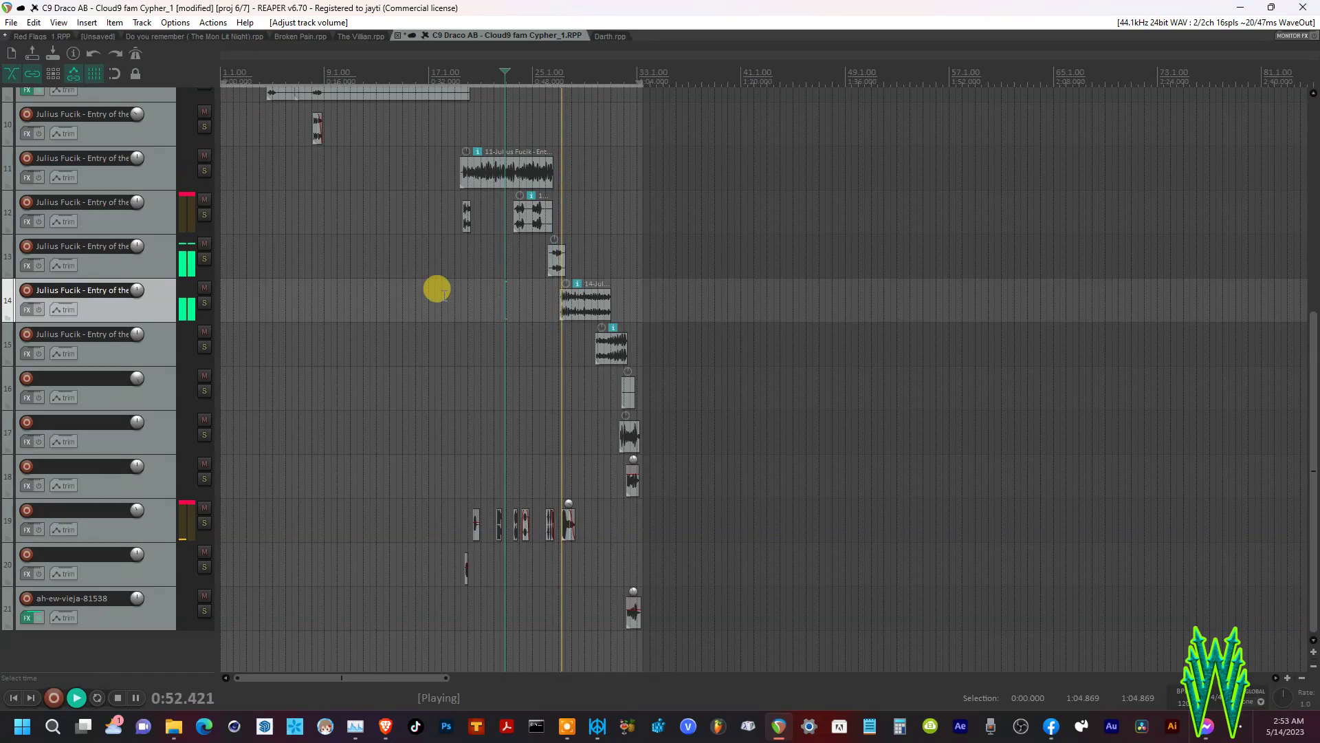
{"action": "left_click", "coordinate": [137, 200]}
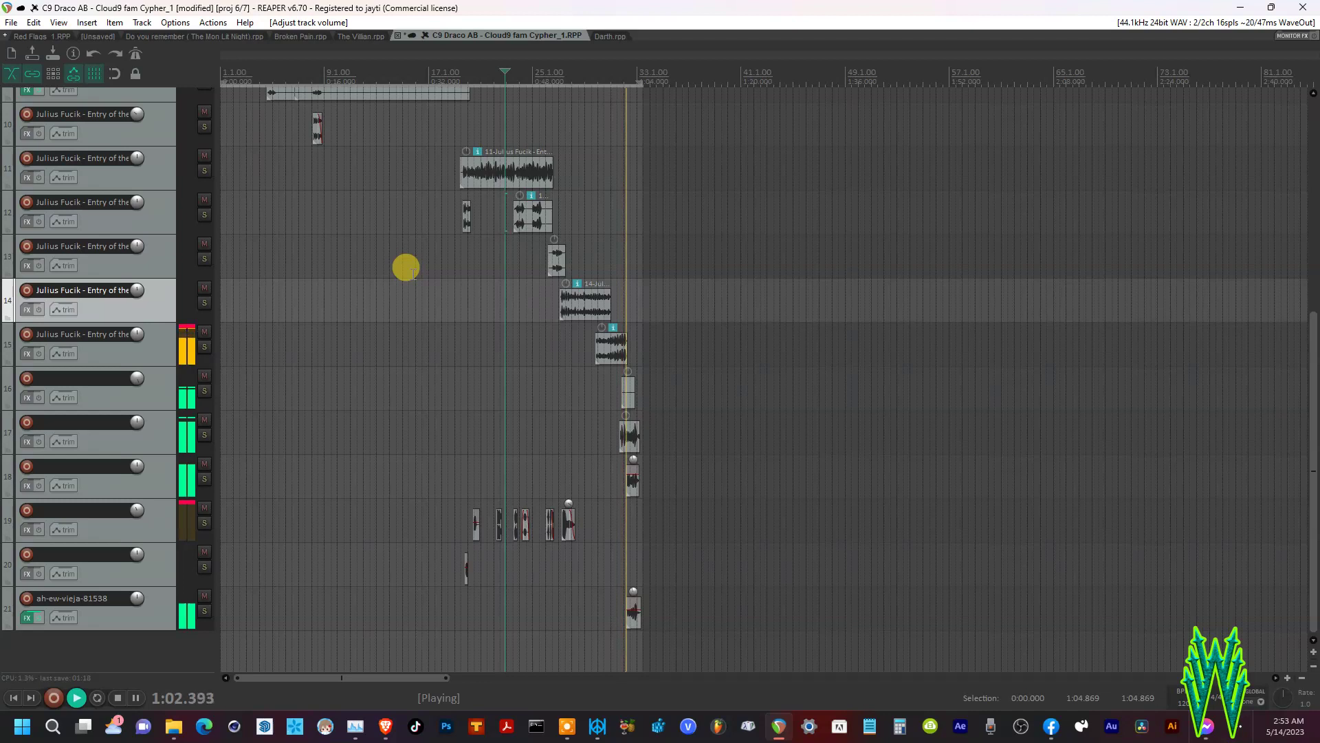
{"action": "key", "text": "space"}
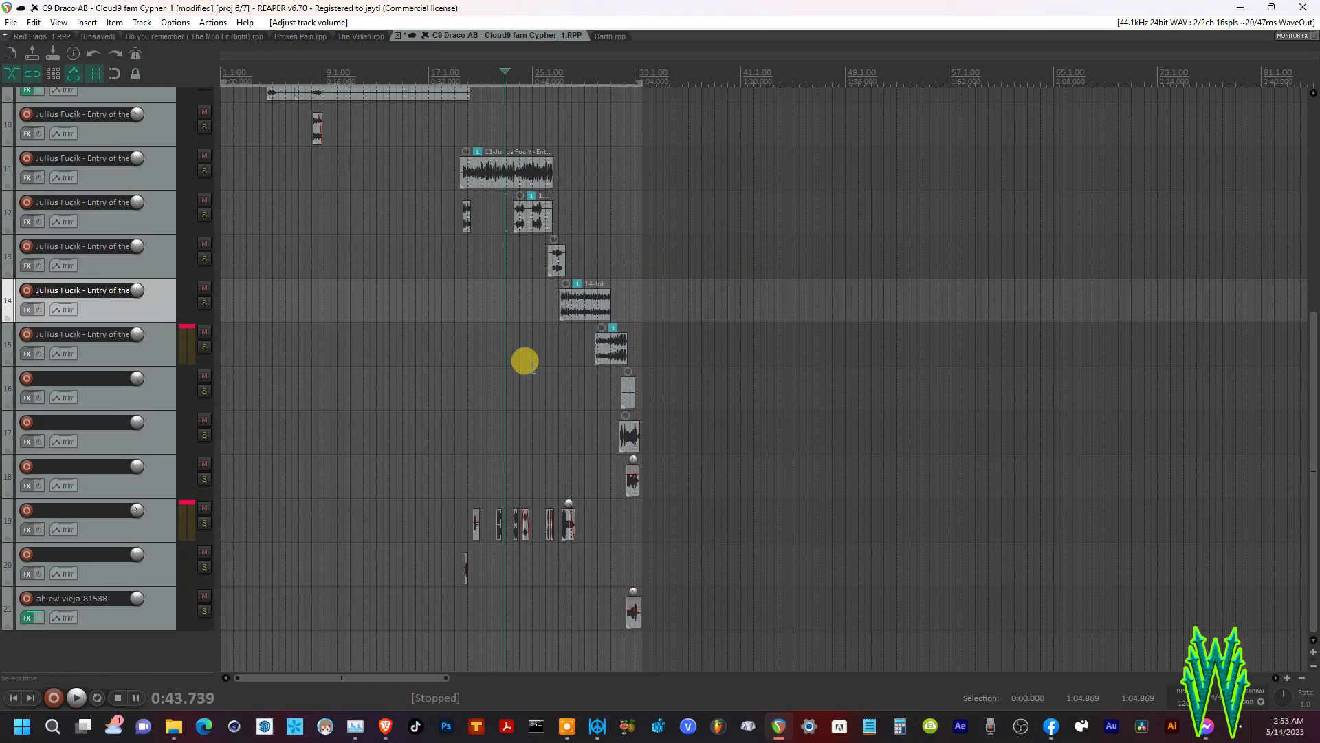
- Lower the item volume of the clip on track 15 to -0.50 dB
{"action": "left_click", "coordinate": [603, 327]}
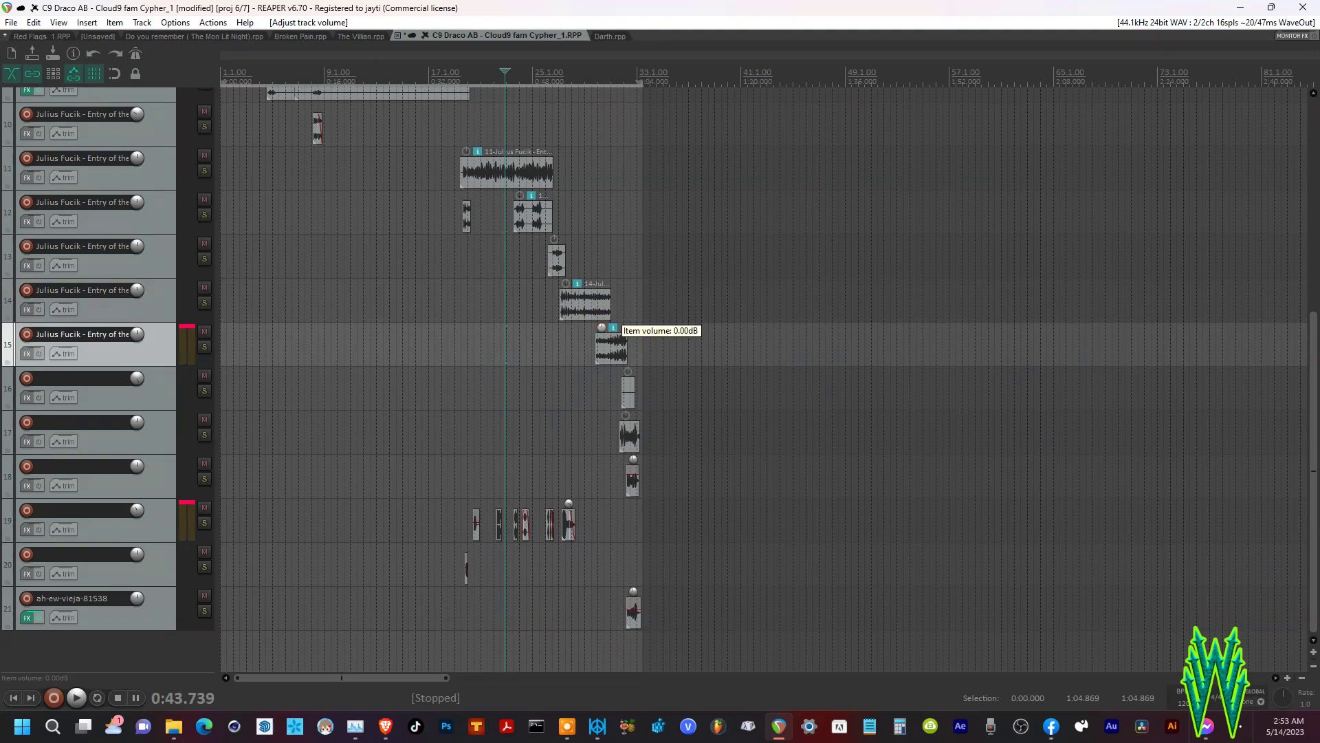
{"action": "left_click_drag", "start_coordinate": [602, 328], "coordinate": [603, 332]}
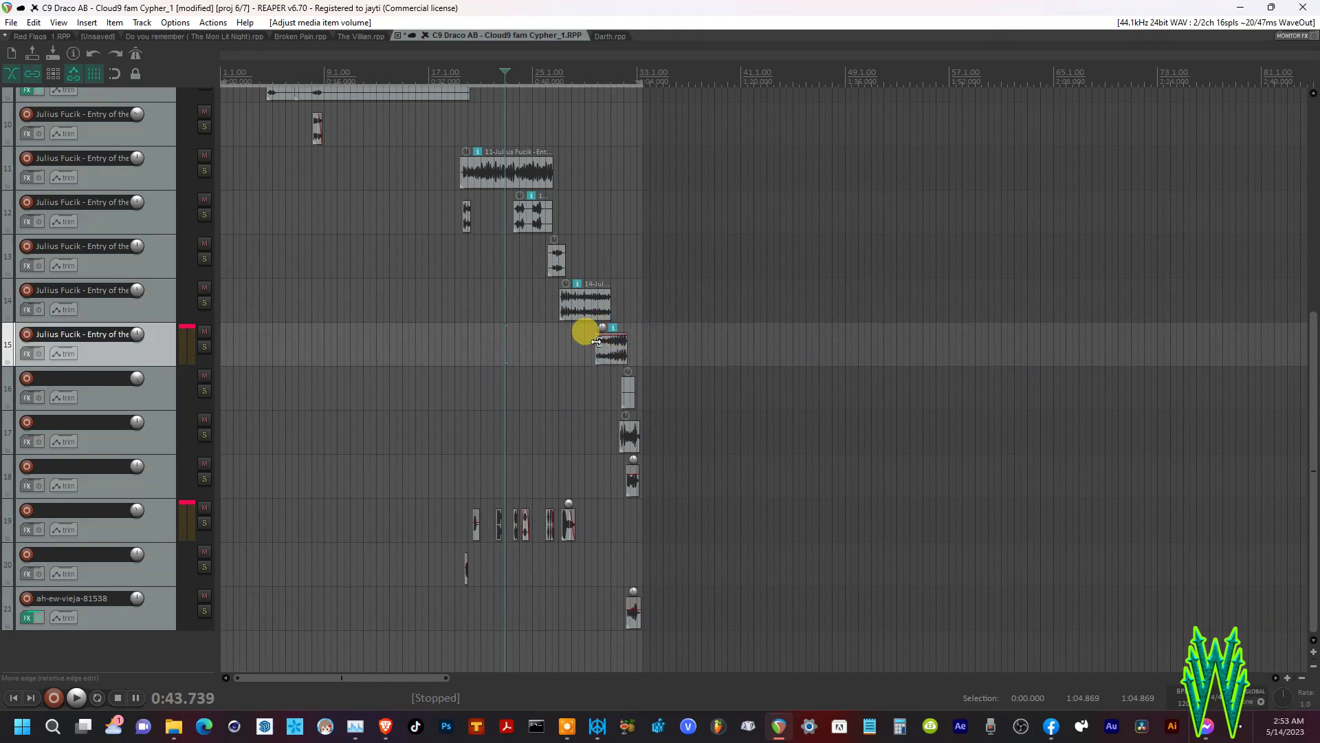
{"action": "scroll", "coordinate": [596, 341], "scroll_direction": "up", "scroll_amount": 8}
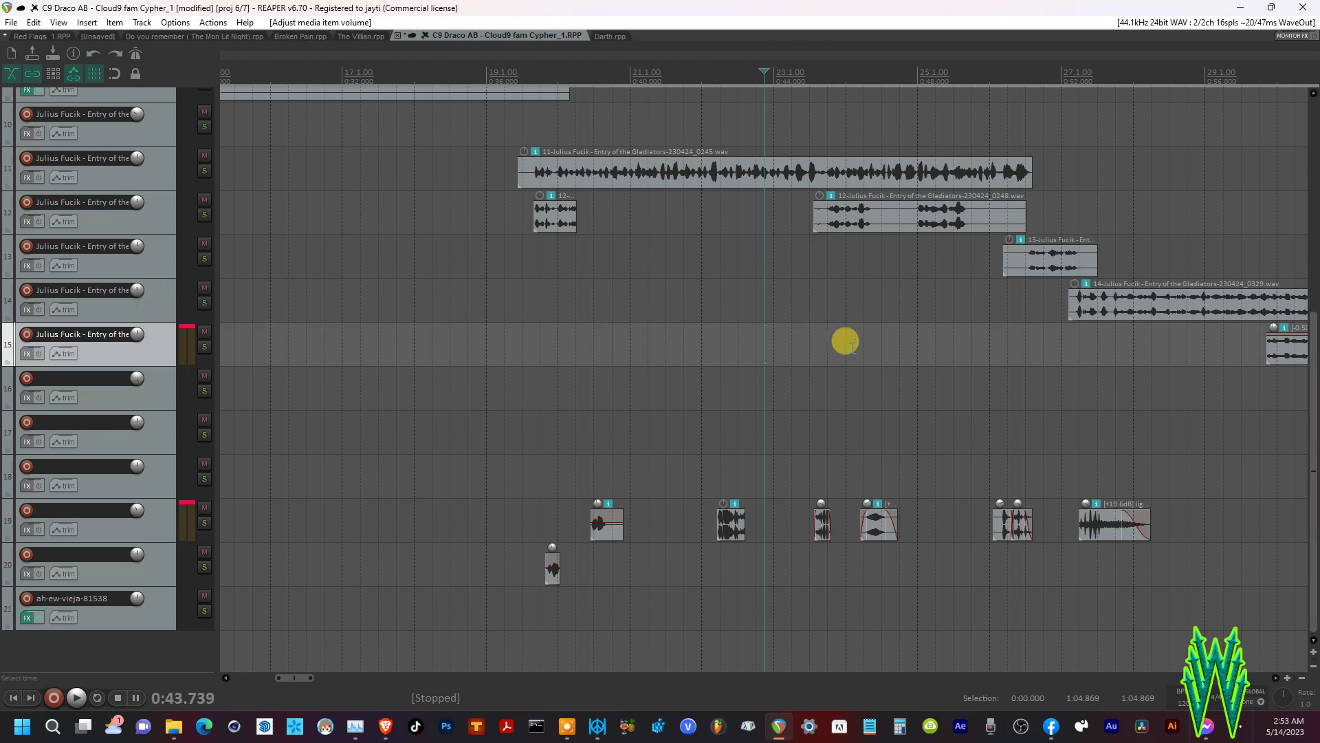
{"action": "scroll", "coordinate": [932, 354], "scroll_direction": "down", "scroll_amount": 5}
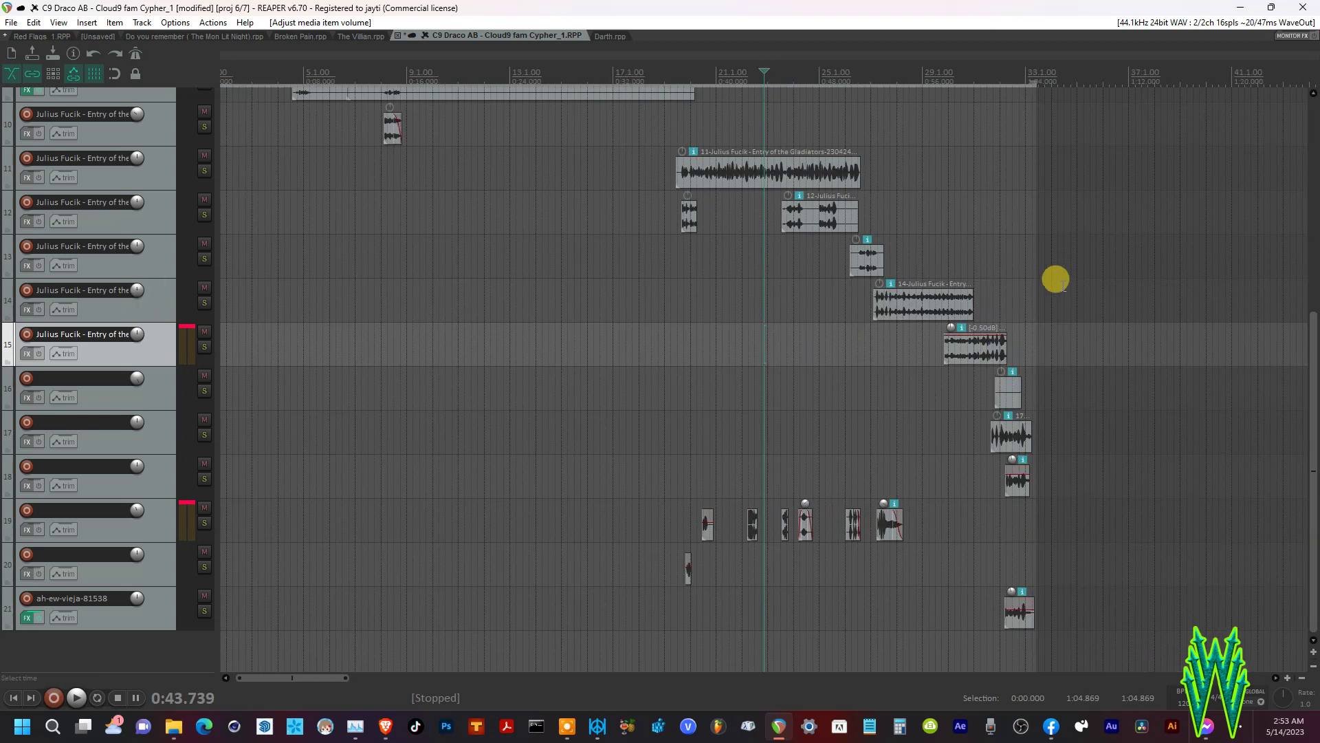
- Replay the section from about 0:57 to check whether track 15 still clips
{"action": "left_click", "coordinate": [735, 171]}
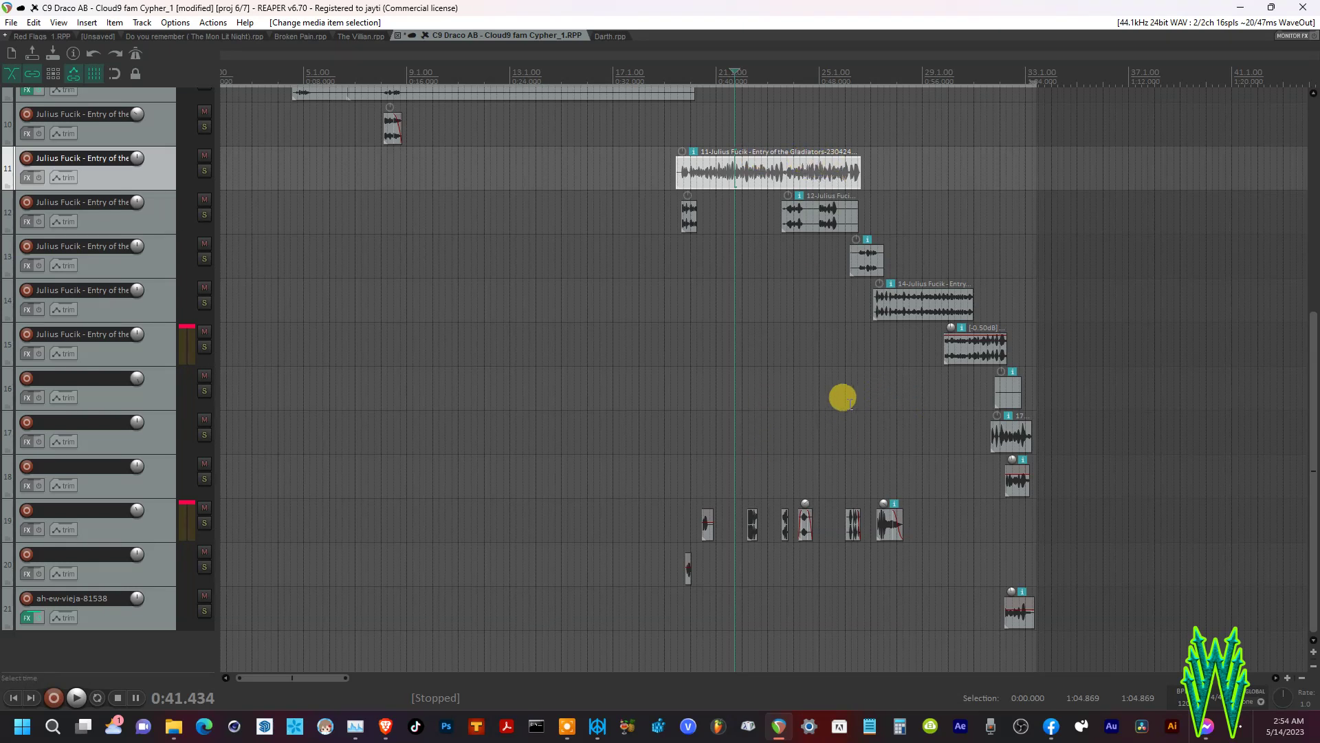
{"action": "left_click", "coordinate": [933, 413]}
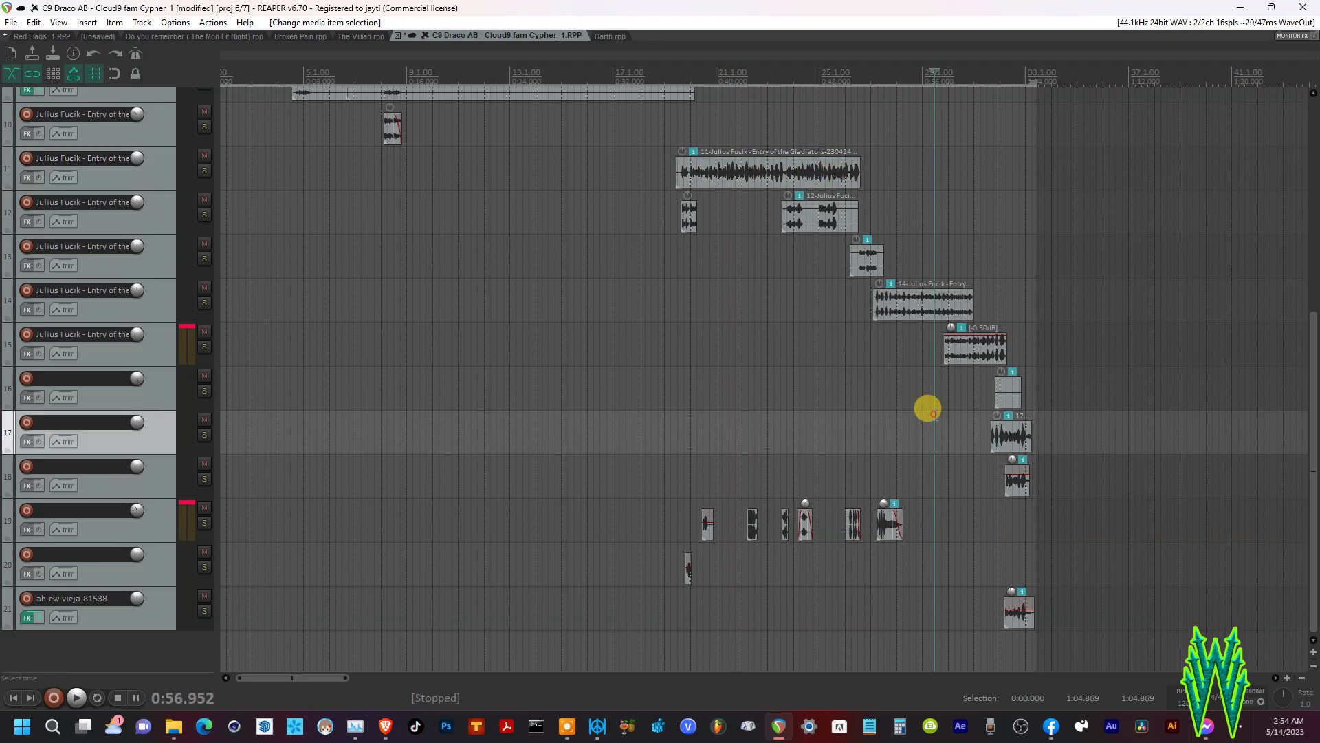
{"action": "key", "text": "space"}
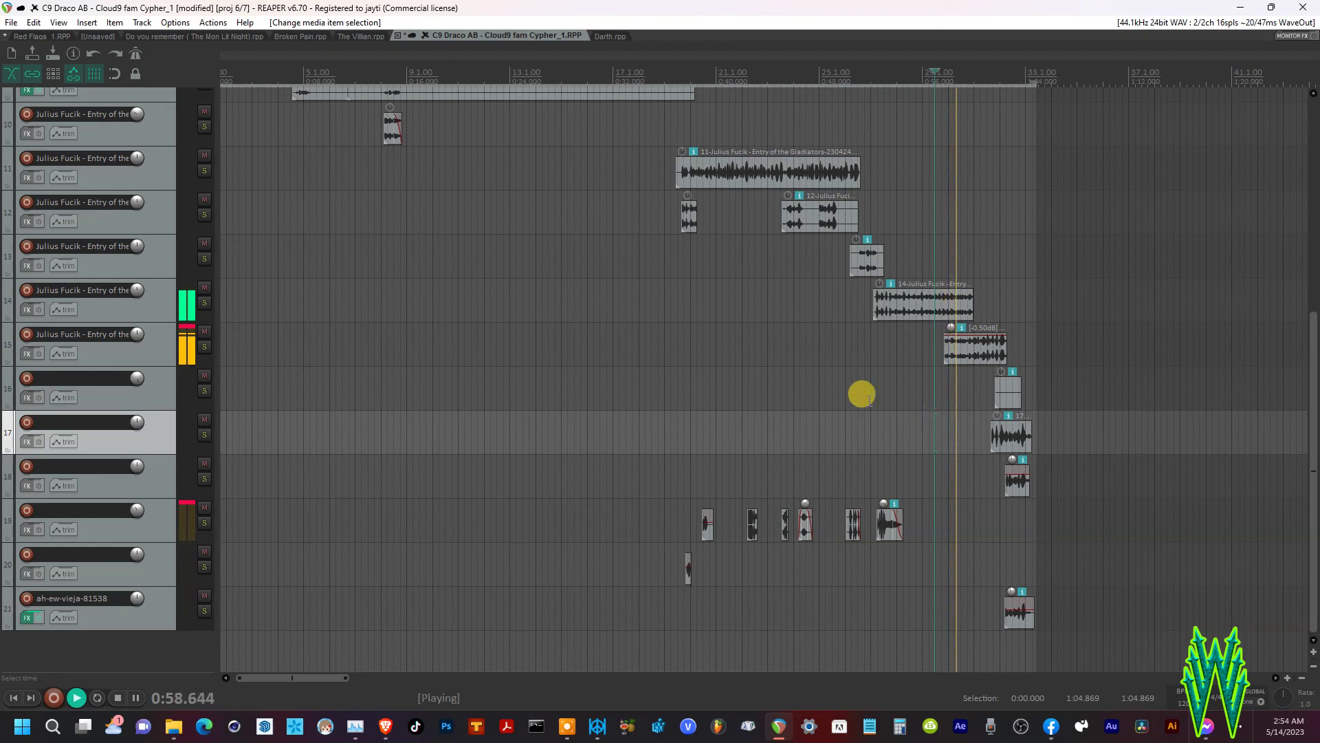
{"action": "key", "text": "space"}
{"action": "key", "text": "space"}
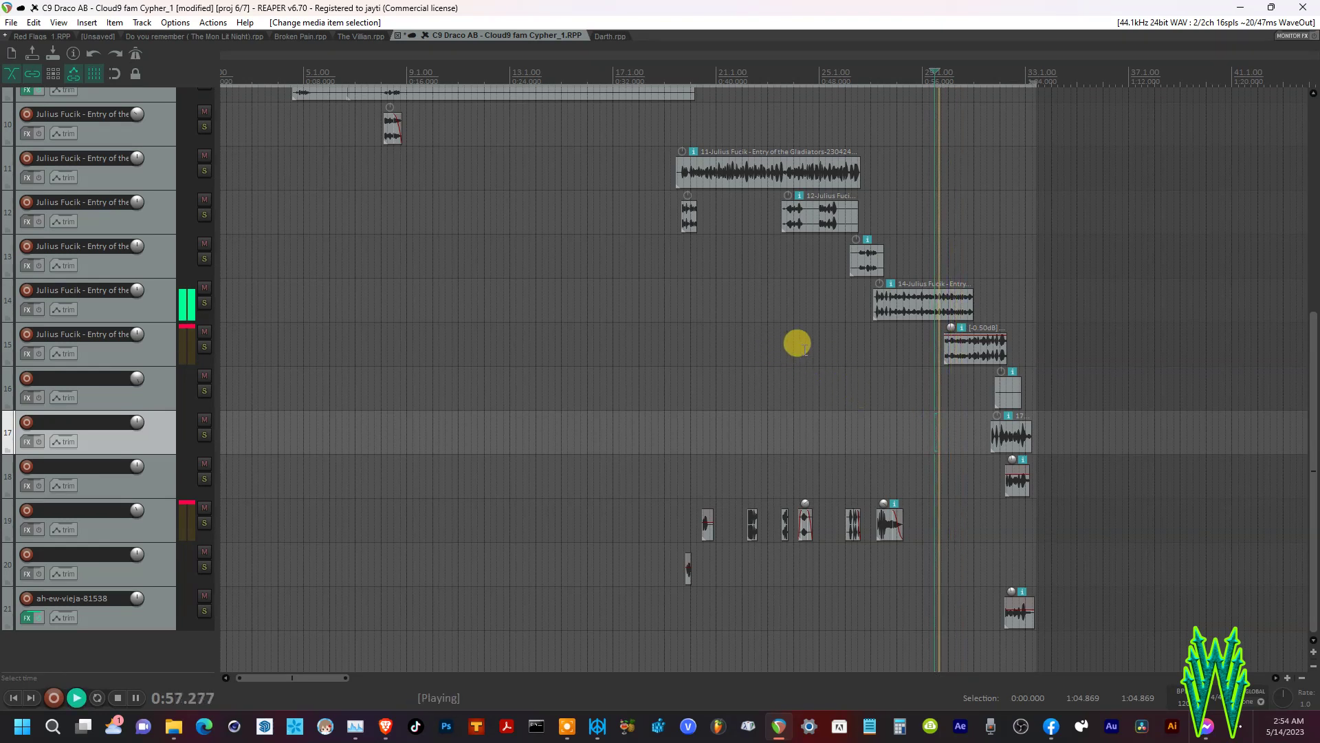
{"action": "key", "text": "space"}
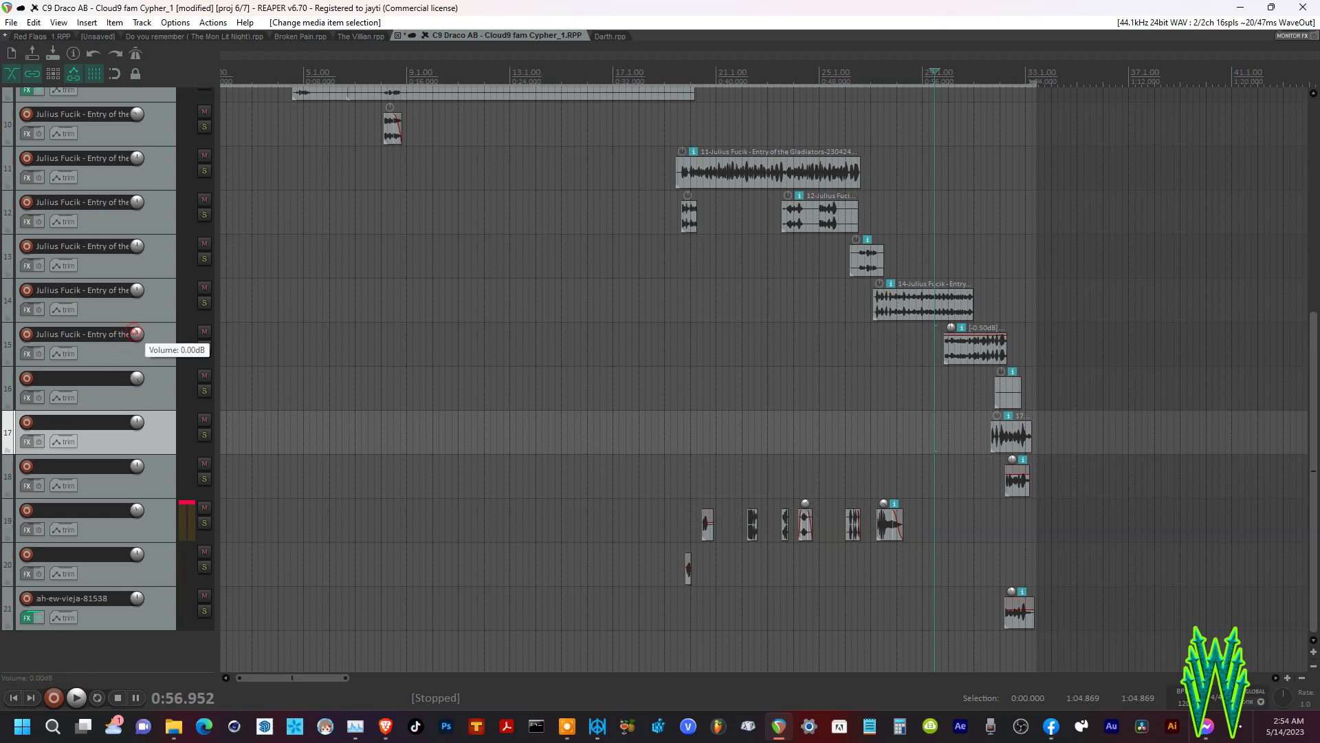
- Lower track 15's track volume slightly and replay the ending from about 0:57 to check its level
{"action": "left_click_drag", "start_coordinate": [137, 334], "coordinate": [137, 337]}
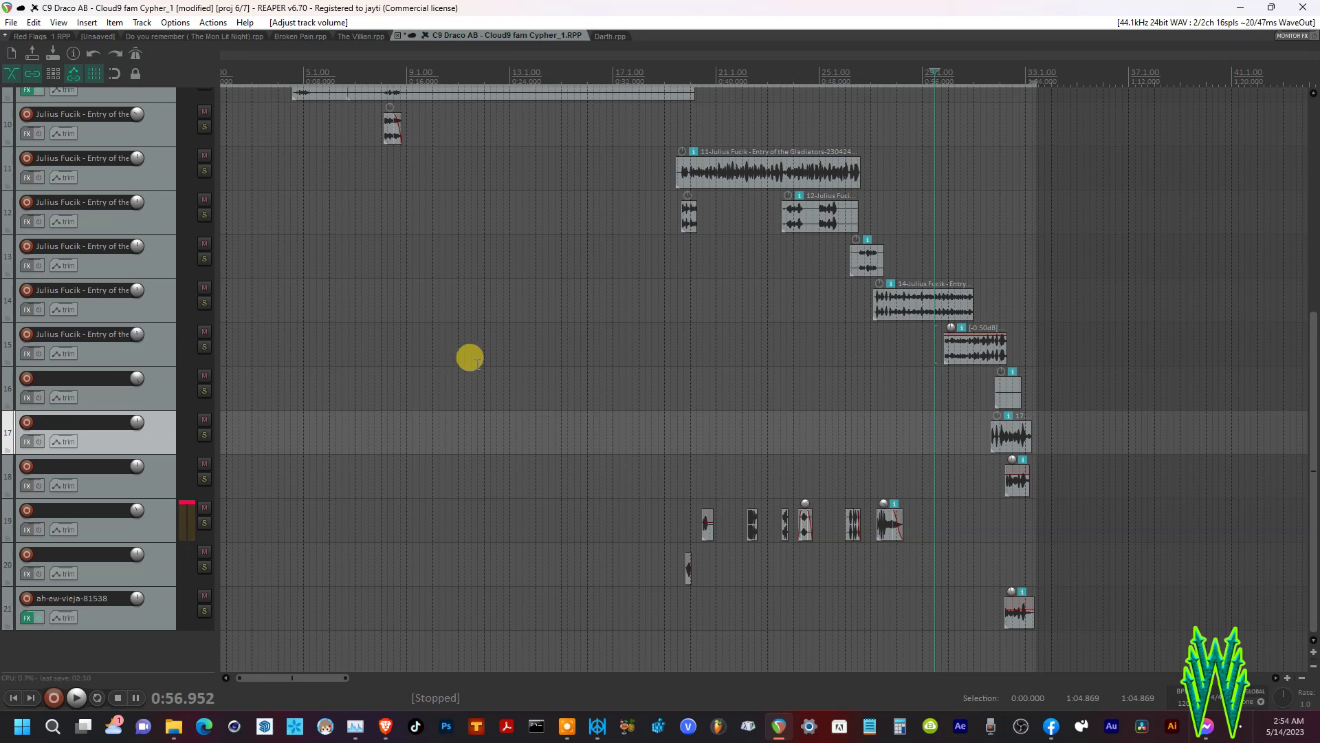
{"action": "key", "text": "space"}
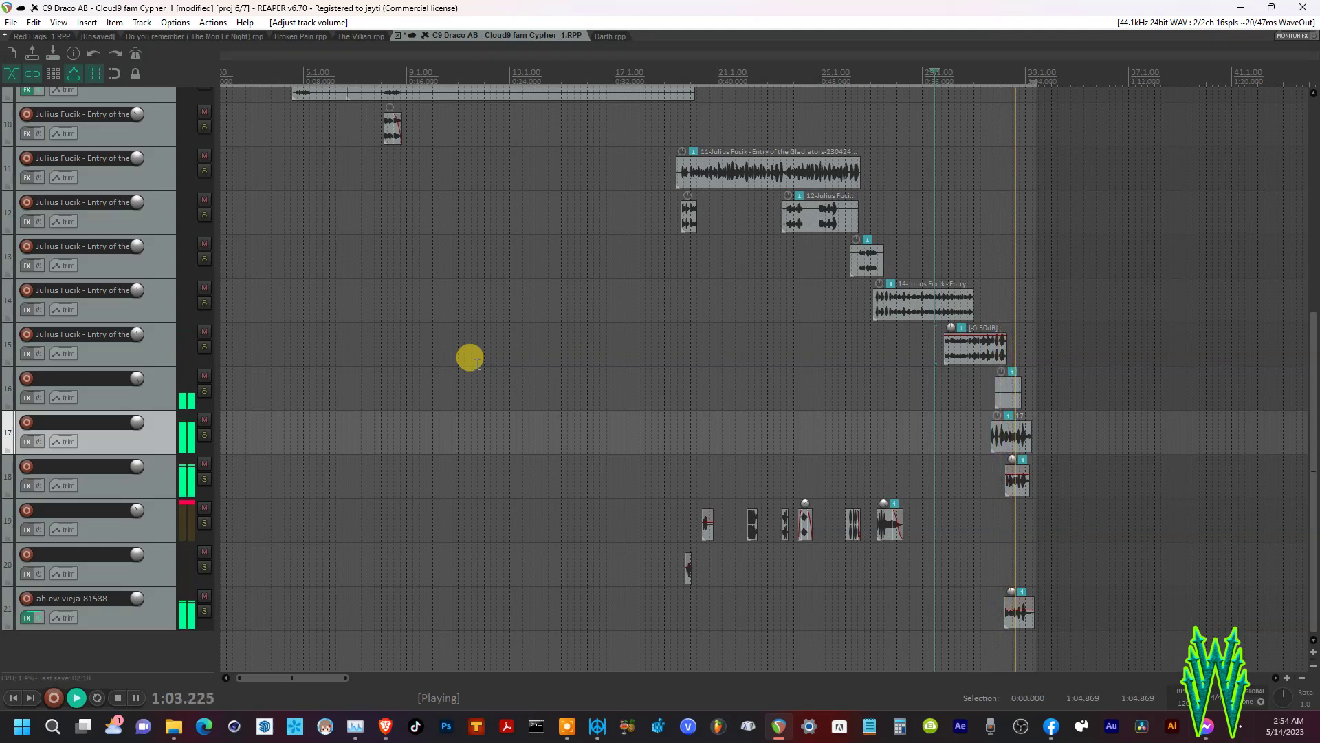
{"action": "key", "text": "space"}
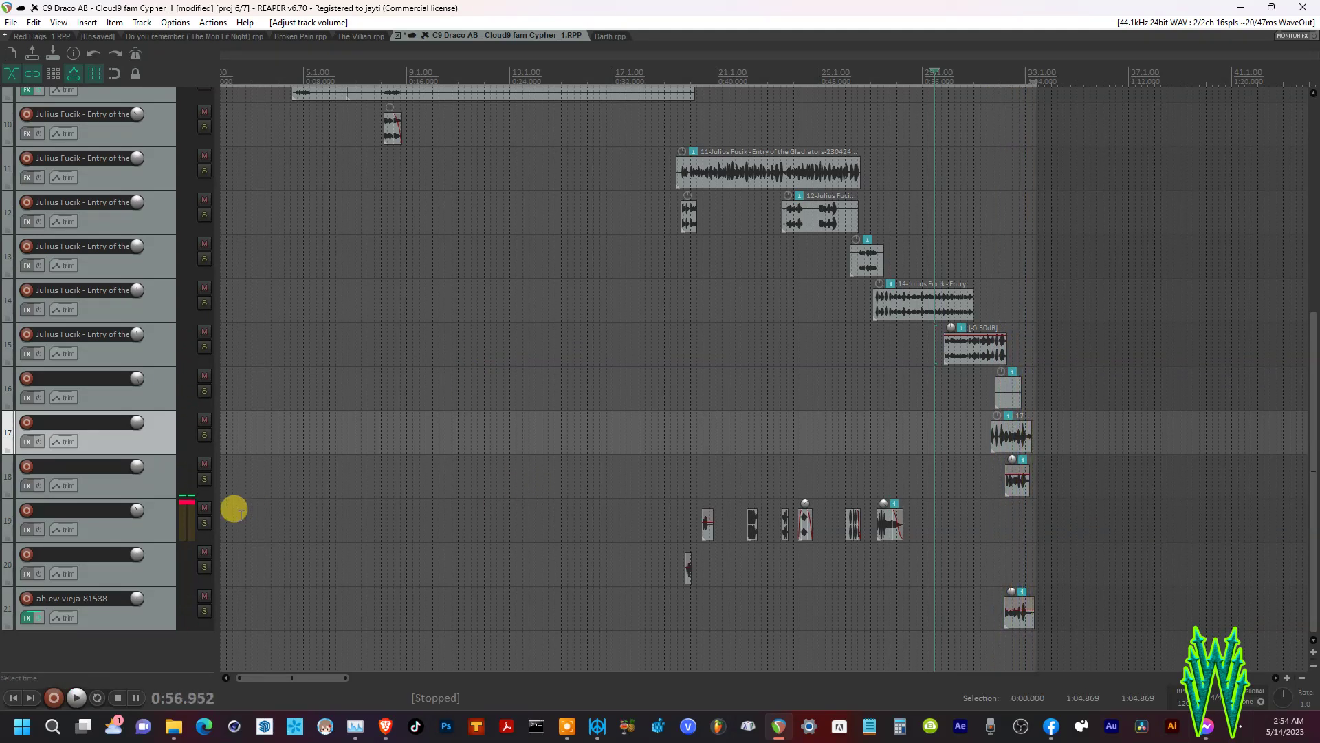
- Play back from about 0:50 and 0:35 to find the sound effect on track 19 that clips
{"action": "left_click", "coordinate": [850, 602]}
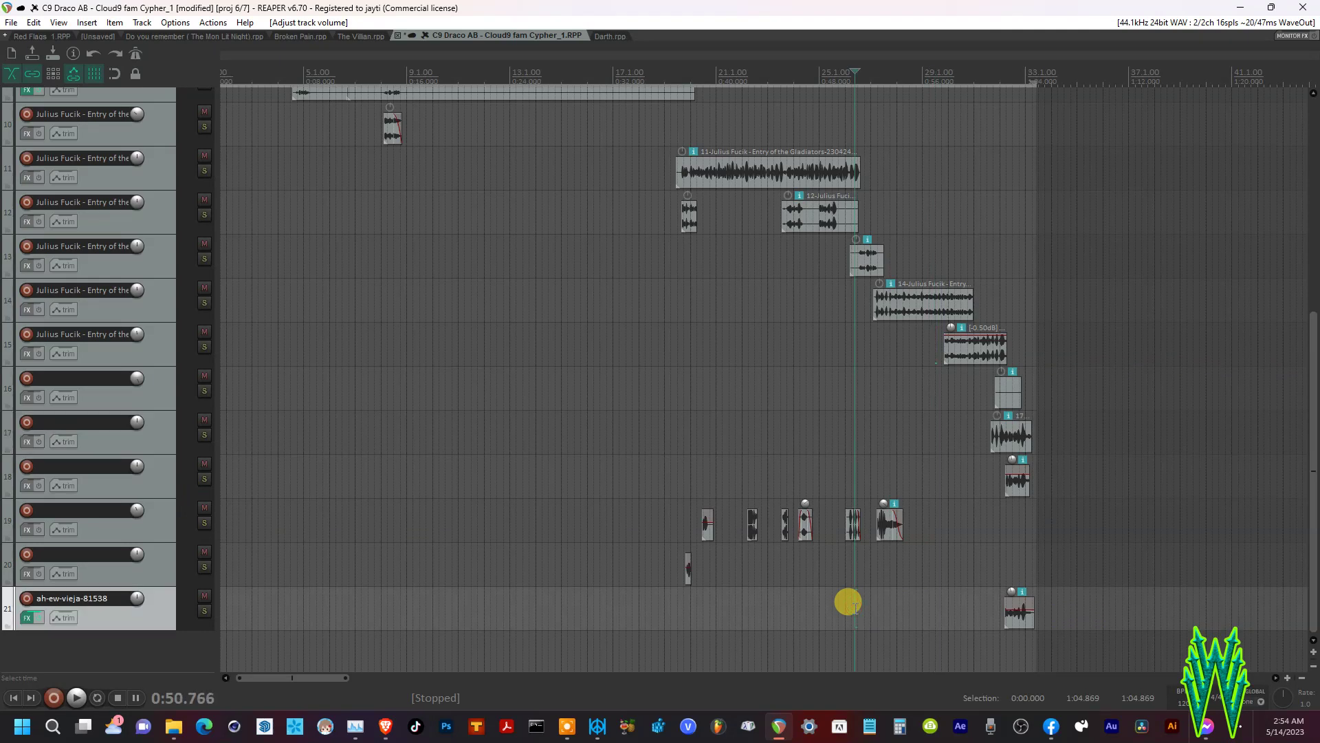
{"action": "key", "text": "space"}
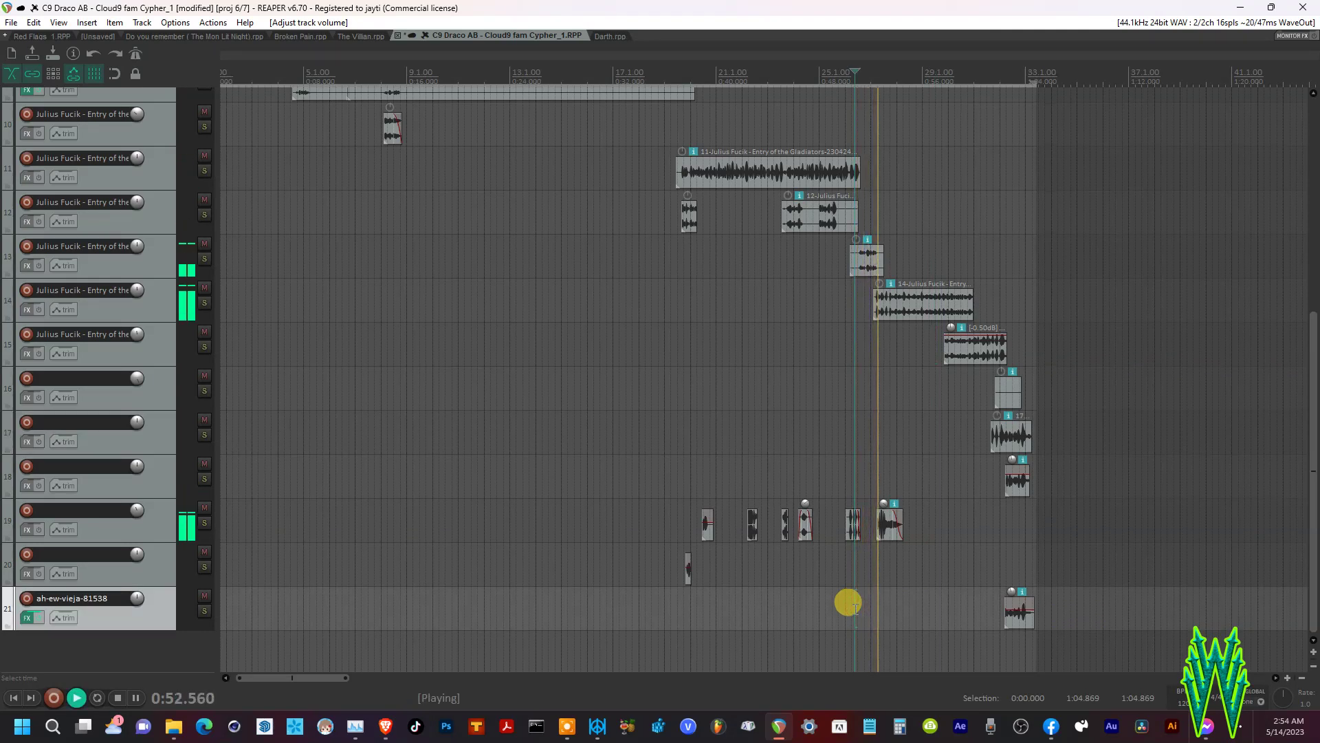
{"action": "key", "text": "space"}
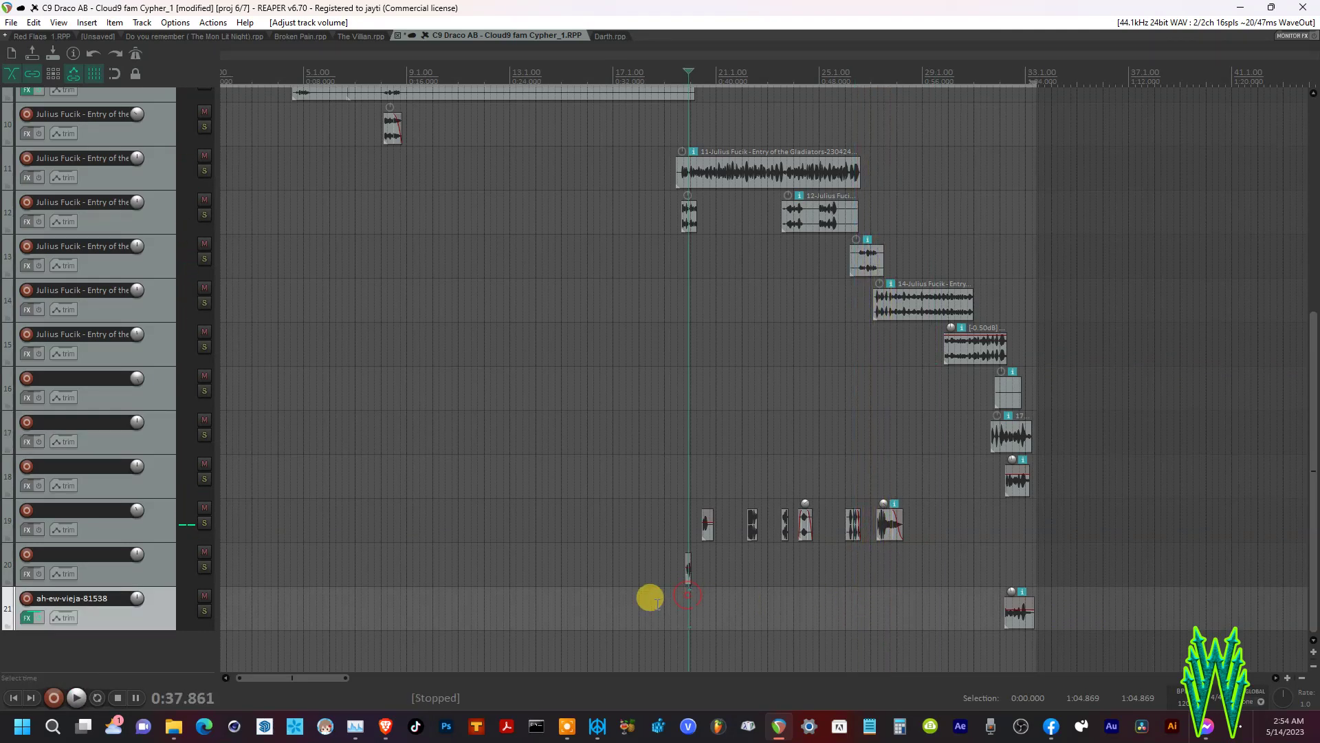
{"action": "left_click", "coordinate": [655, 603]}
{"action": "key", "text": "space"}
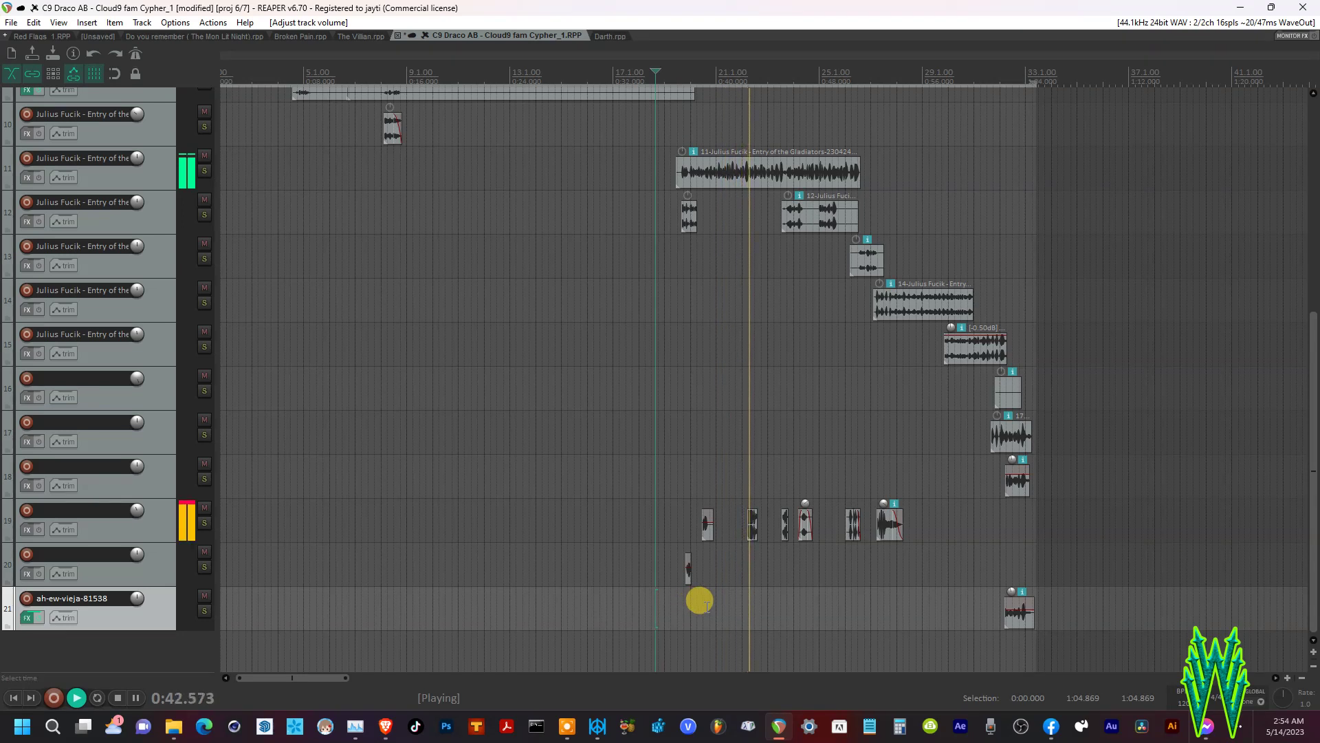
{"action": "left_click", "coordinate": [752, 531]}
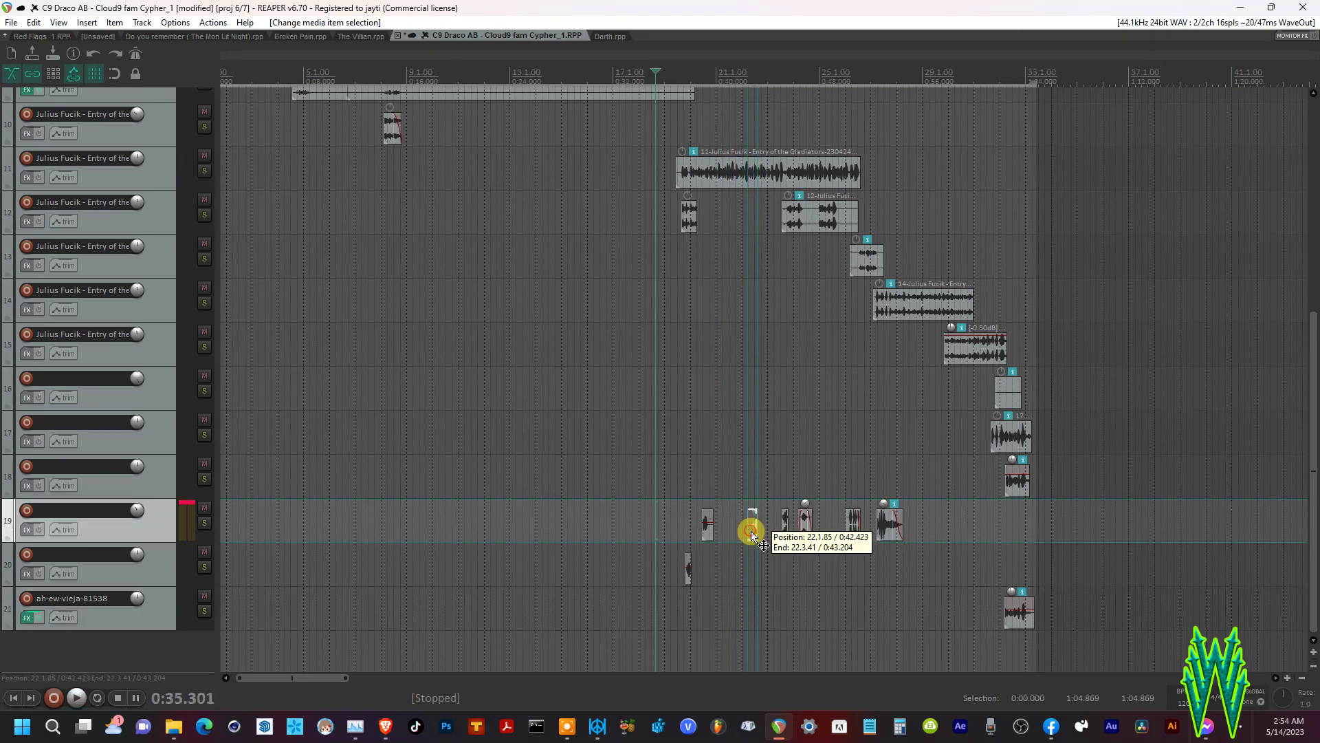
{"action": "key", "text": "space"}
{"action": "scroll", "coordinate": [751, 531], "scroll_direction": "up", "scroll_amount": 2}
{"action": "scroll", "coordinate": [751, 531], "scroll_direction": "up", "scroll_amount": 6}
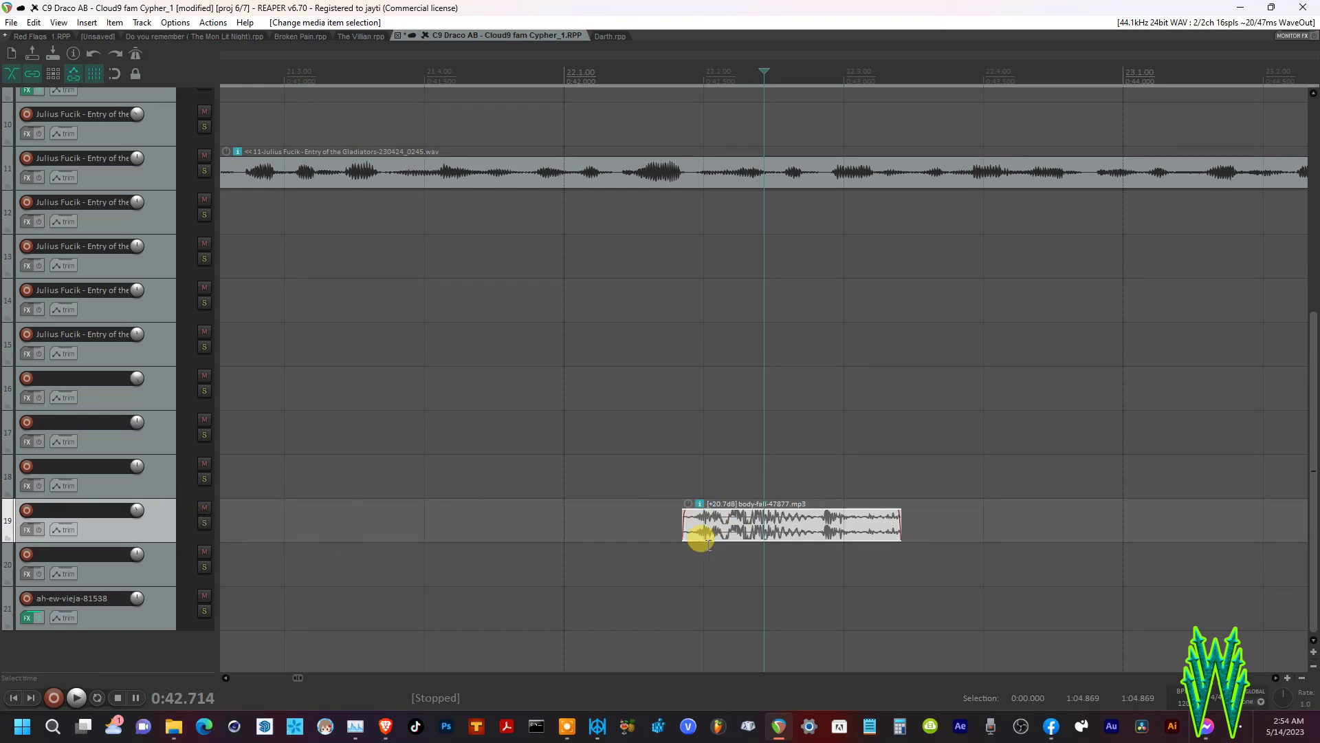
- Try lowering the body-fall sound effect on track 19 to +20.3 dB and replay it
{"action": "left_click_drag", "start_coordinate": [690, 503], "coordinate": [653, 526]}
{"action": "left_click", "coordinate": [593, 575]}
{"action": "key", "text": "space"}
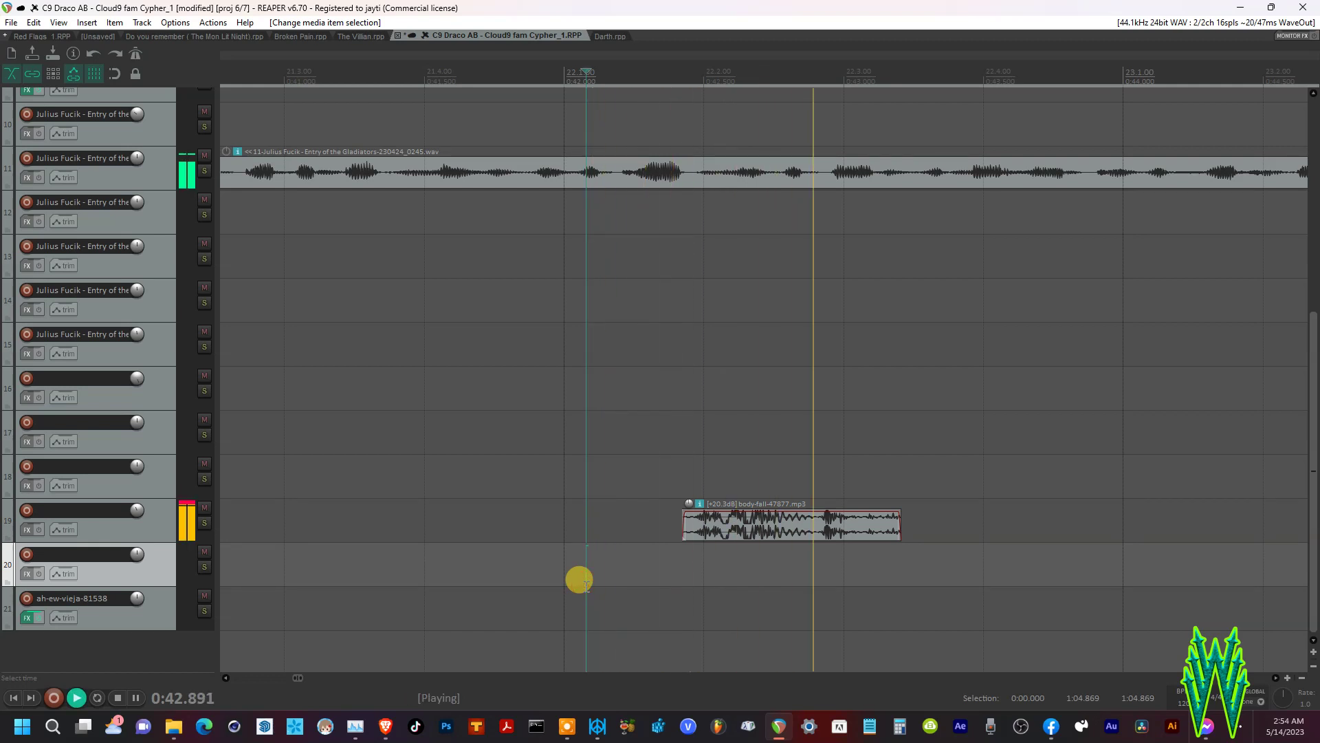
{"action": "key", "text": "space"}
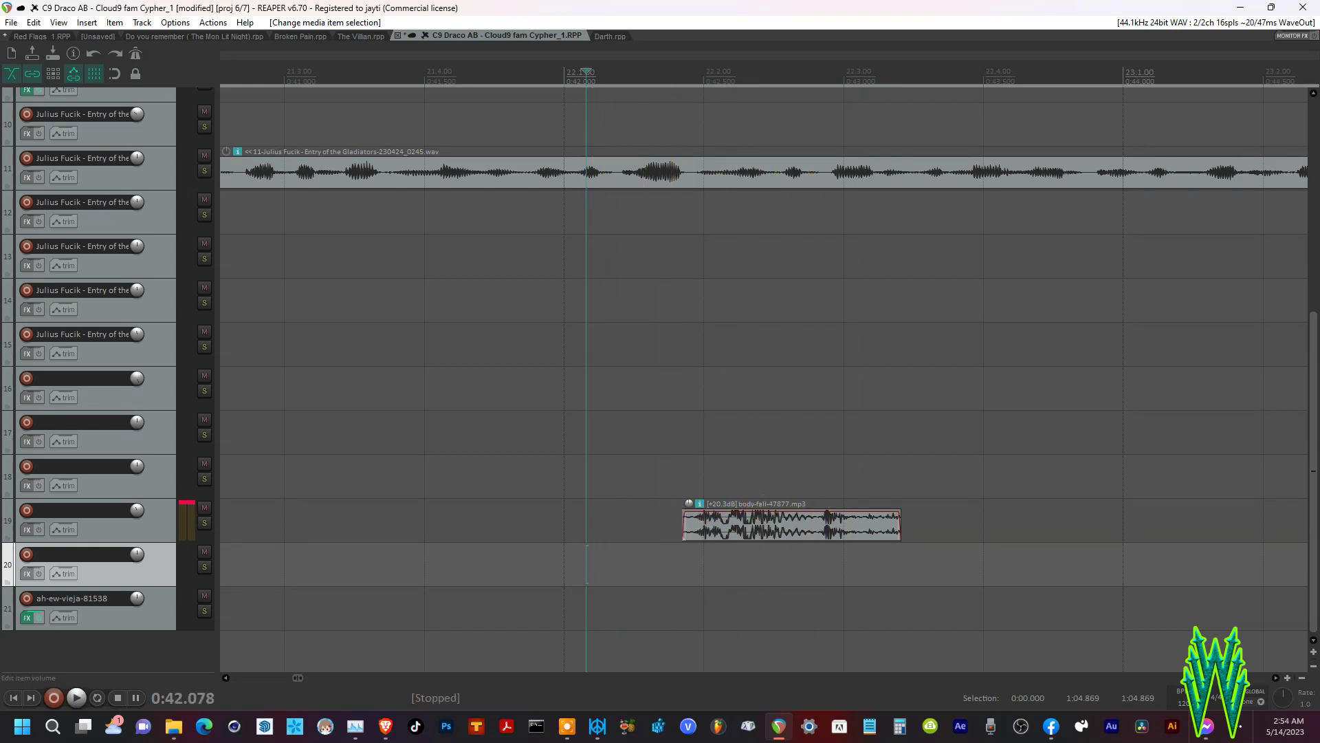
- Reduce the body-fall sound effect's item volume to +19.5 dB and replay it to check for clipping
{"action": "left_click_drag", "start_coordinate": [770, 513], "coordinate": [770, 518]}
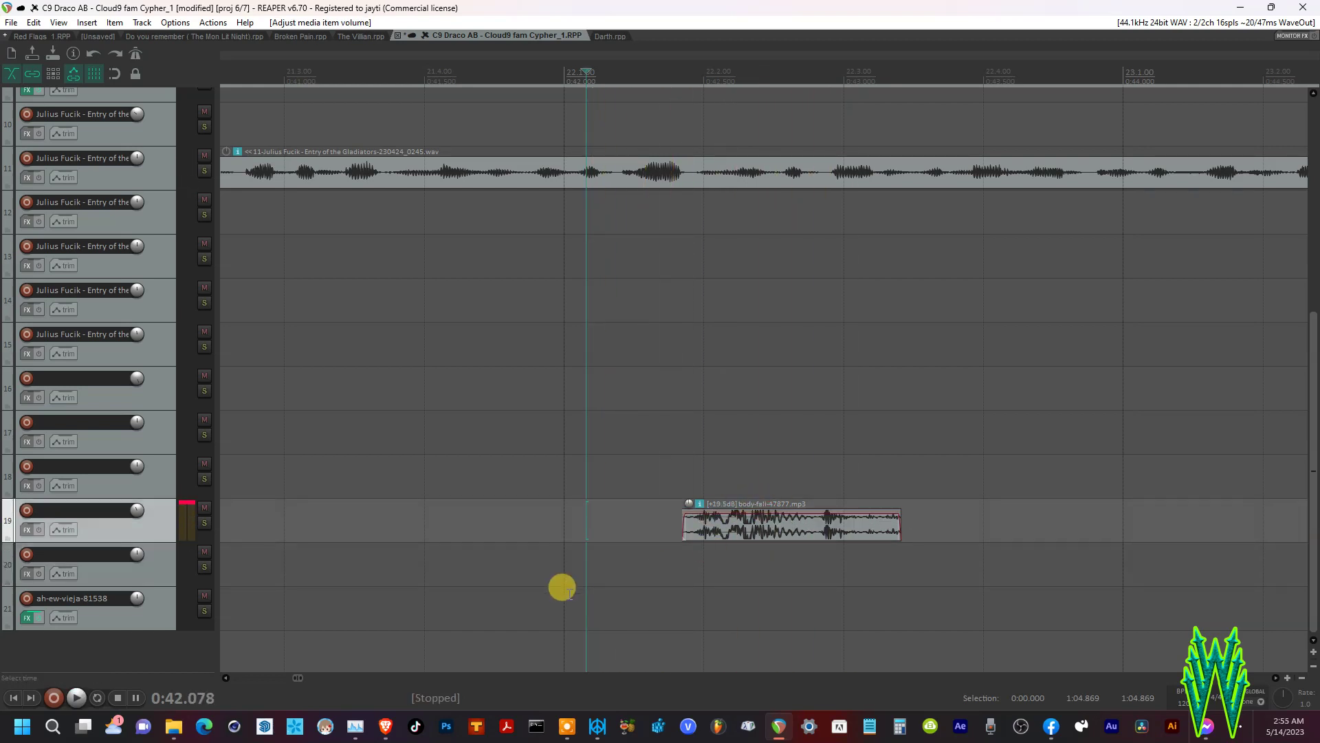
{"action": "left_click", "coordinate": [520, 591]}
{"action": "key", "text": "space"}
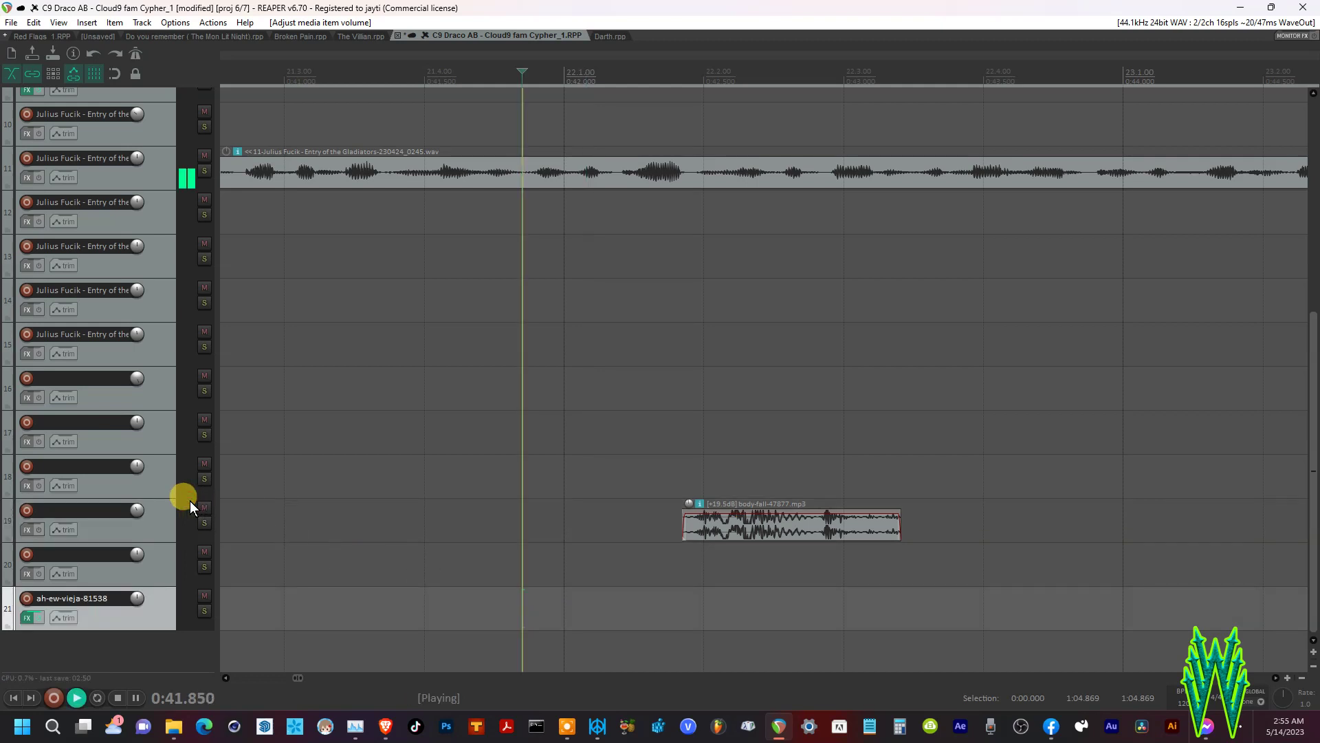
{"action": "key", "text": "space"}
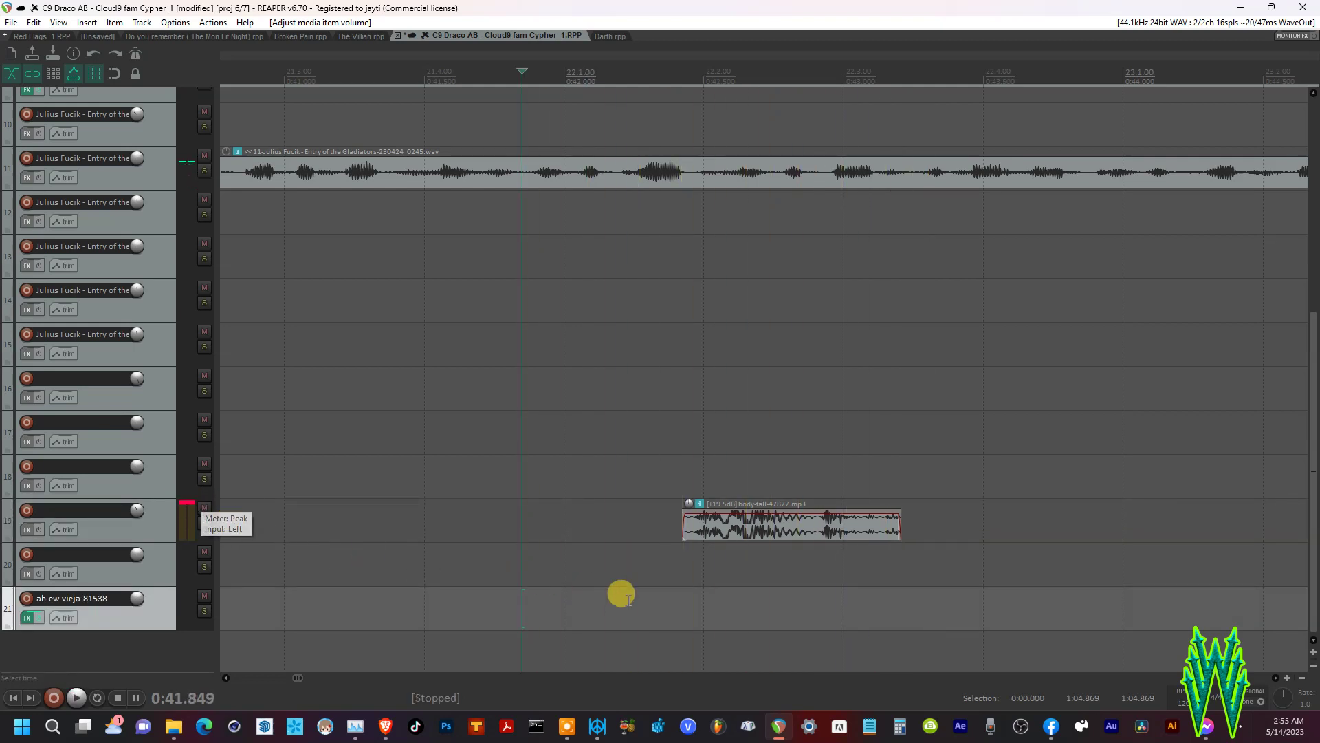
- Lower the body-fall sound effect's item volume slightly further and replay it to check for clipping
{"action": "left_click_drag", "start_coordinate": [782, 514], "coordinate": [782, 516]}
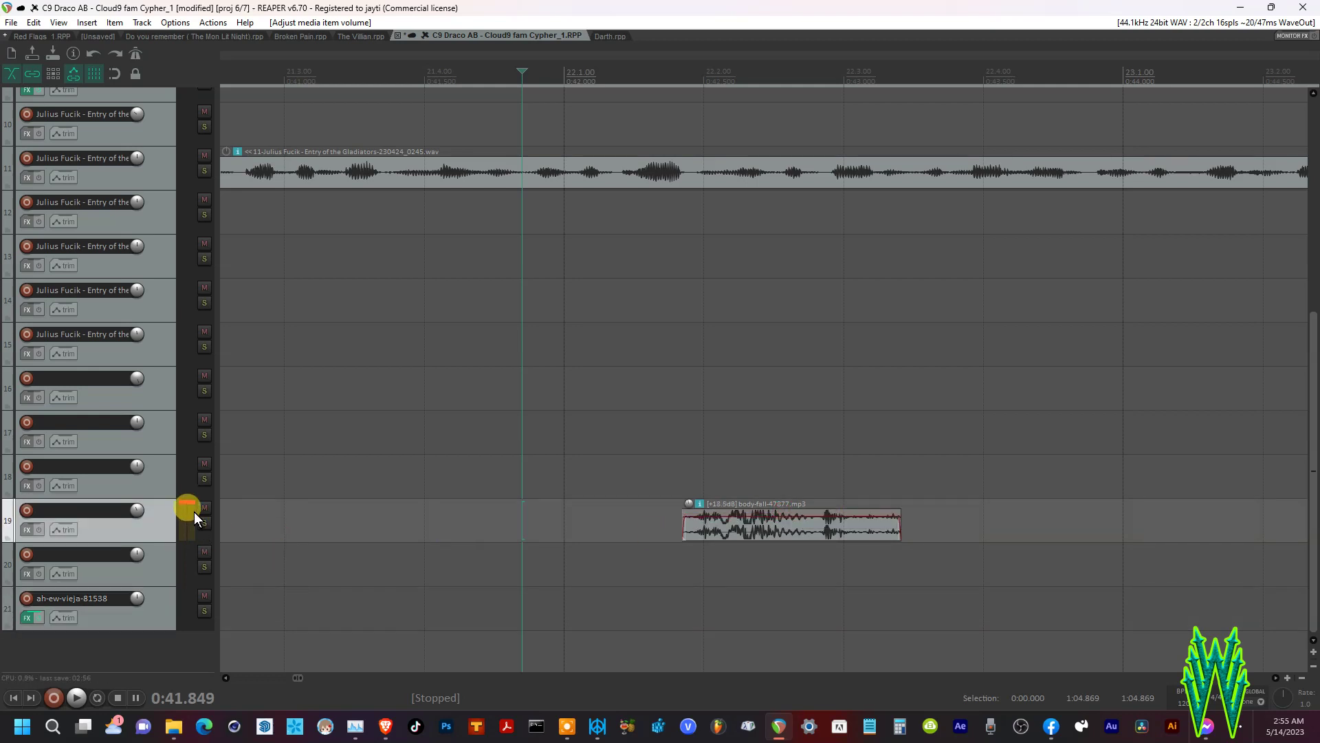
{"action": "key", "text": "space"}
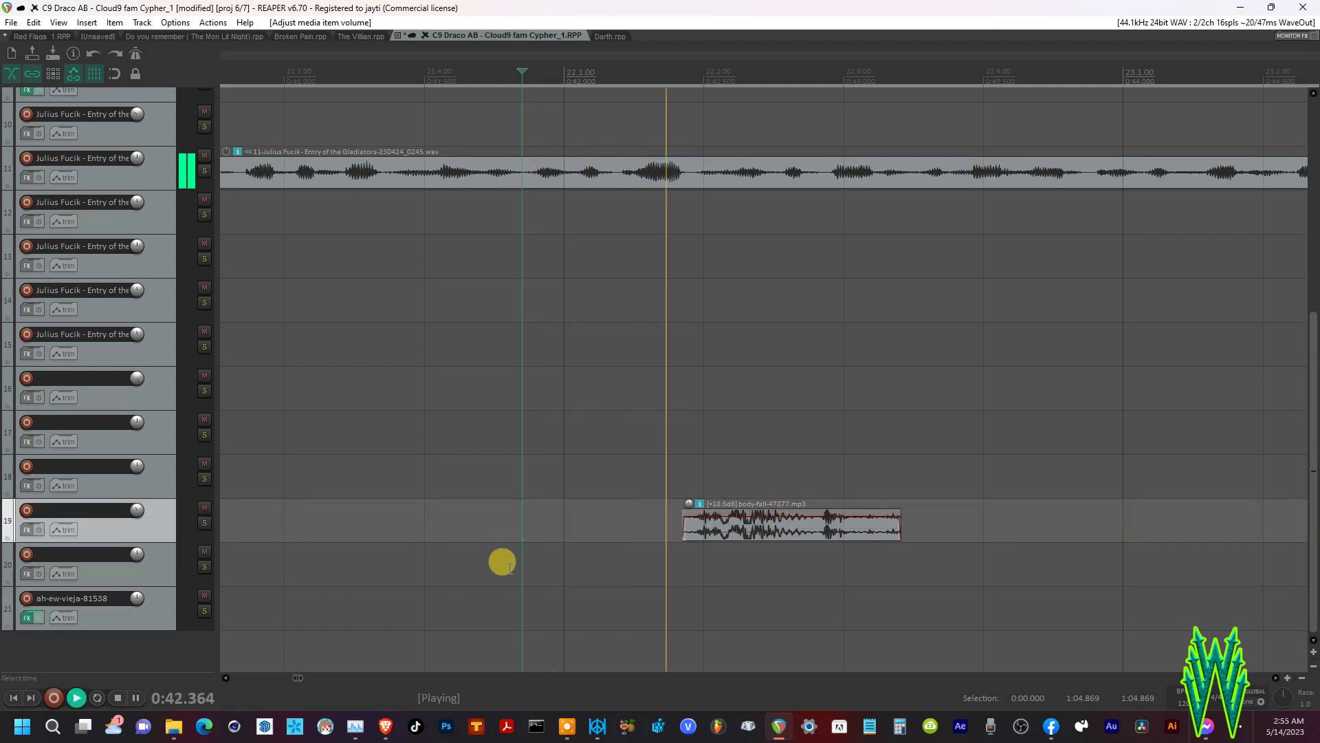
{"action": "key", "text": "space"}
- Unmute the beat on track 3 and play back from about 0:41 to check track 19's sound effects for clipping
{"action": "scroll", "coordinate": [501, 557], "scroll_direction": "down", "scroll_amount": 6}
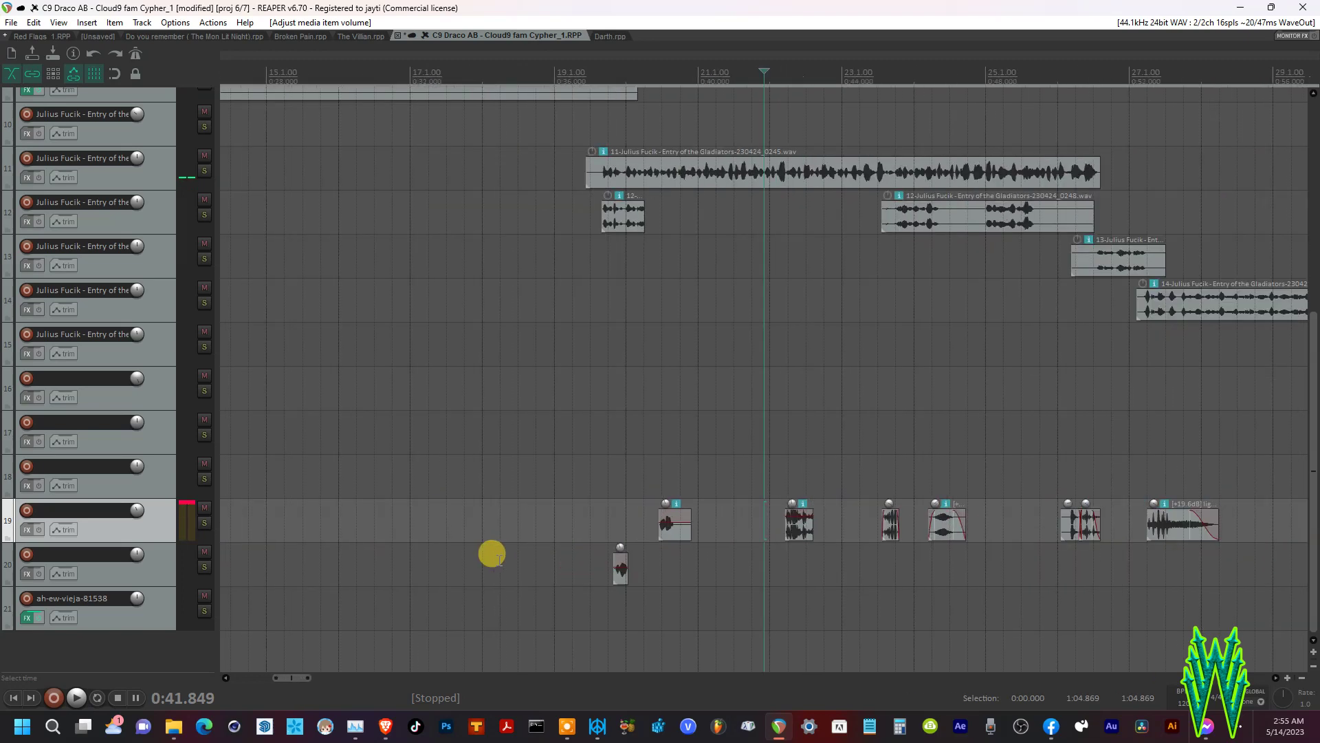
{"action": "scroll", "coordinate": [492, 554], "scroll_direction": "down", "scroll_amount": 3}
{"action": "scroll", "coordinate": [159, 159], "scroll_direction": "up", "scroll_amount": 8}
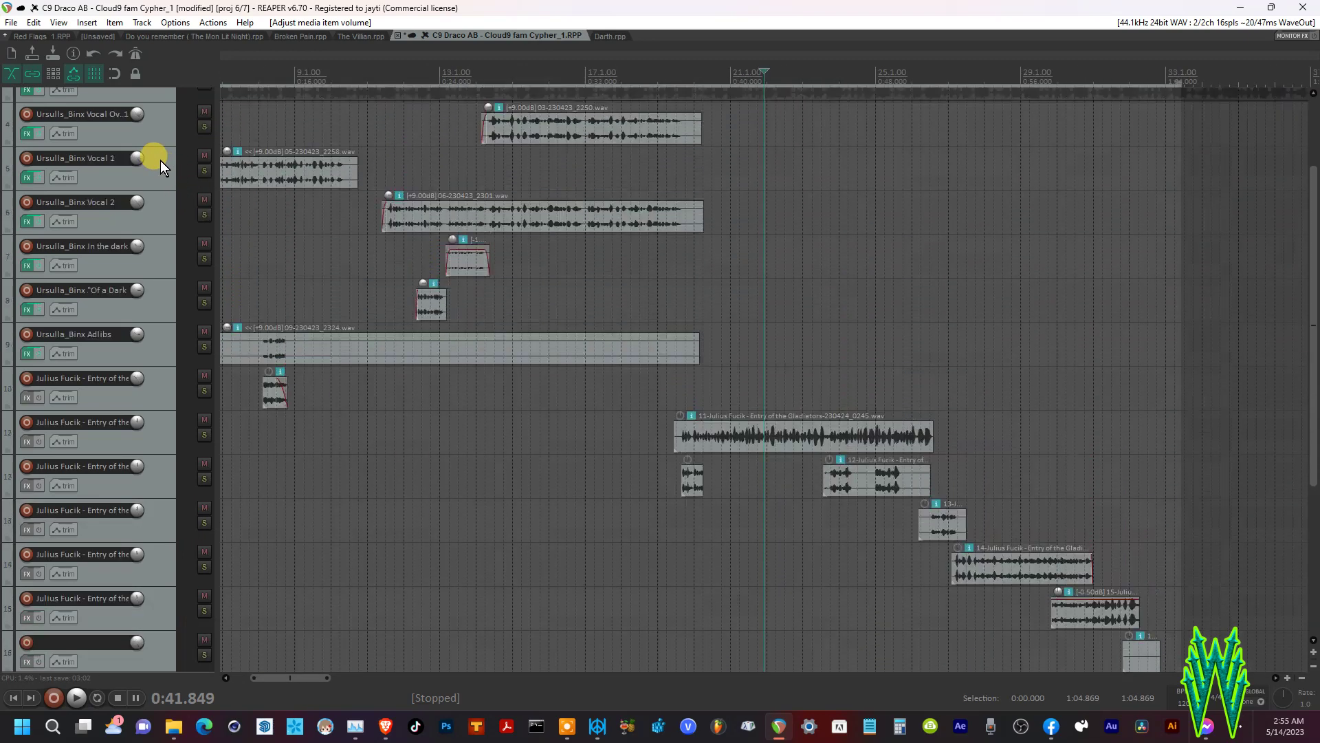
{"action": "left_click", "coordinate": [201, 184]}
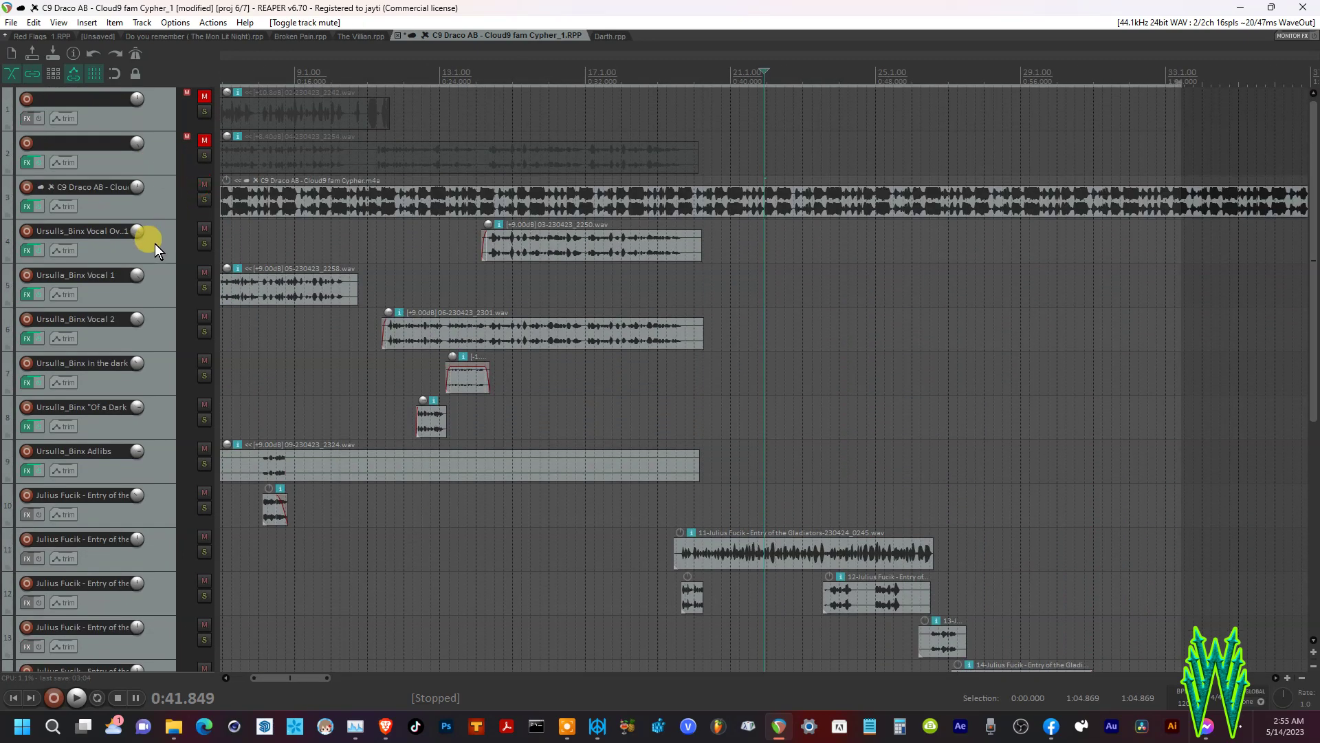
{"action": "scroll", "coordinate": [155, 243], "scroll_direction": "down", "scroll_amount": 5}
{"action": "key", "text": "space"}
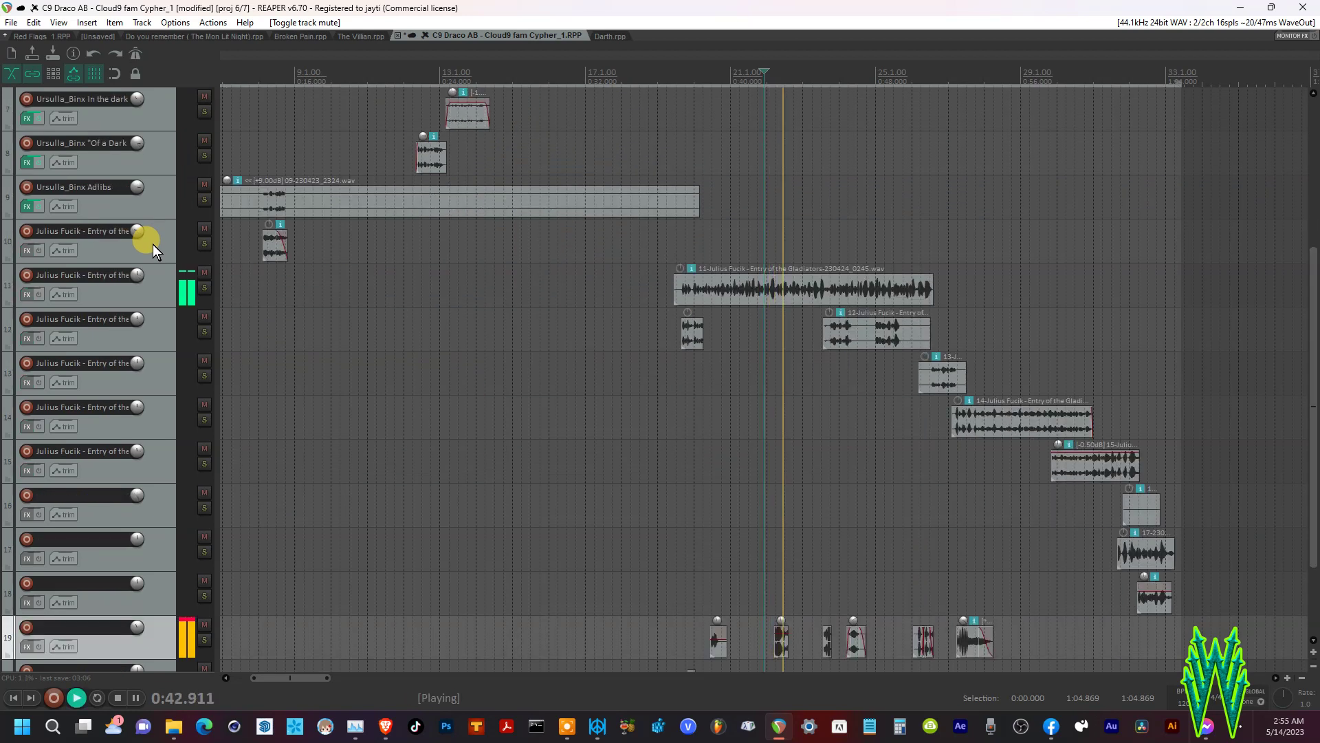
{"action": "key", "text": "space"}
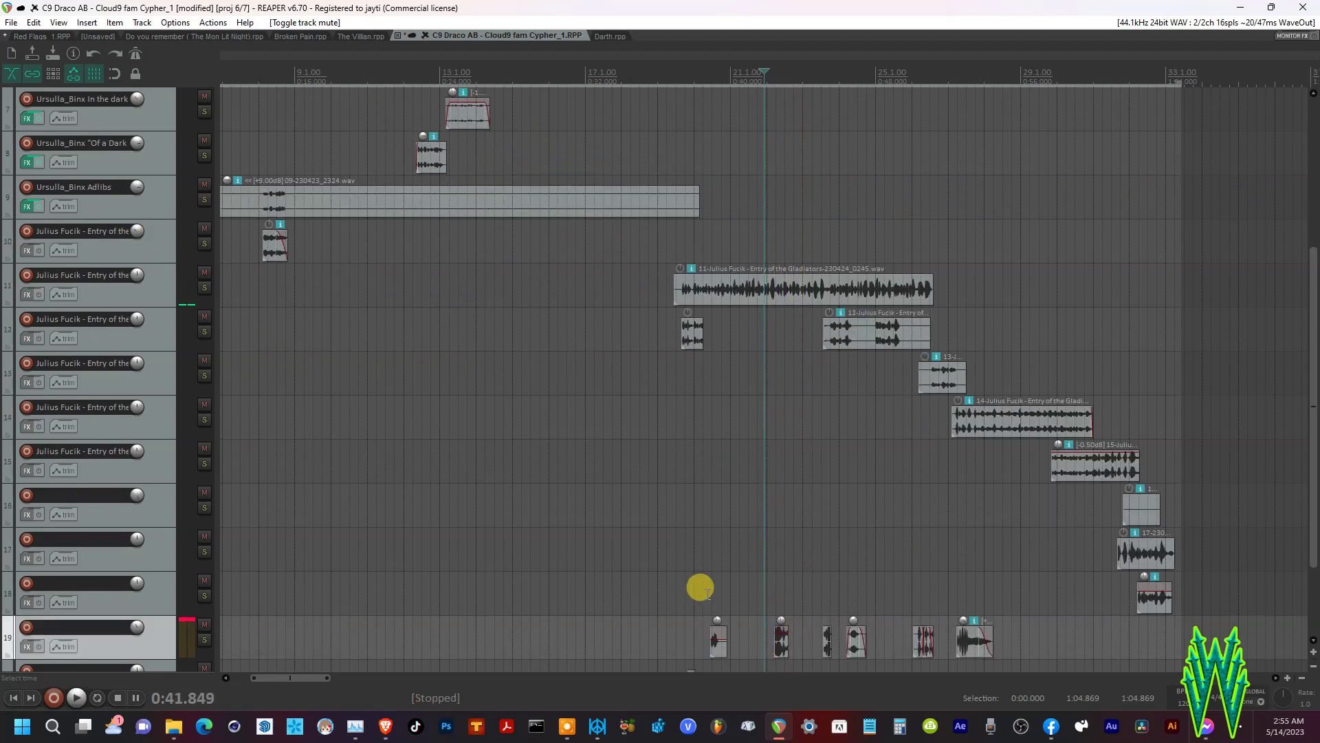
{"action": "left_click", "coordinate": [746, 632]}
{"action": "key", "text": "space"}
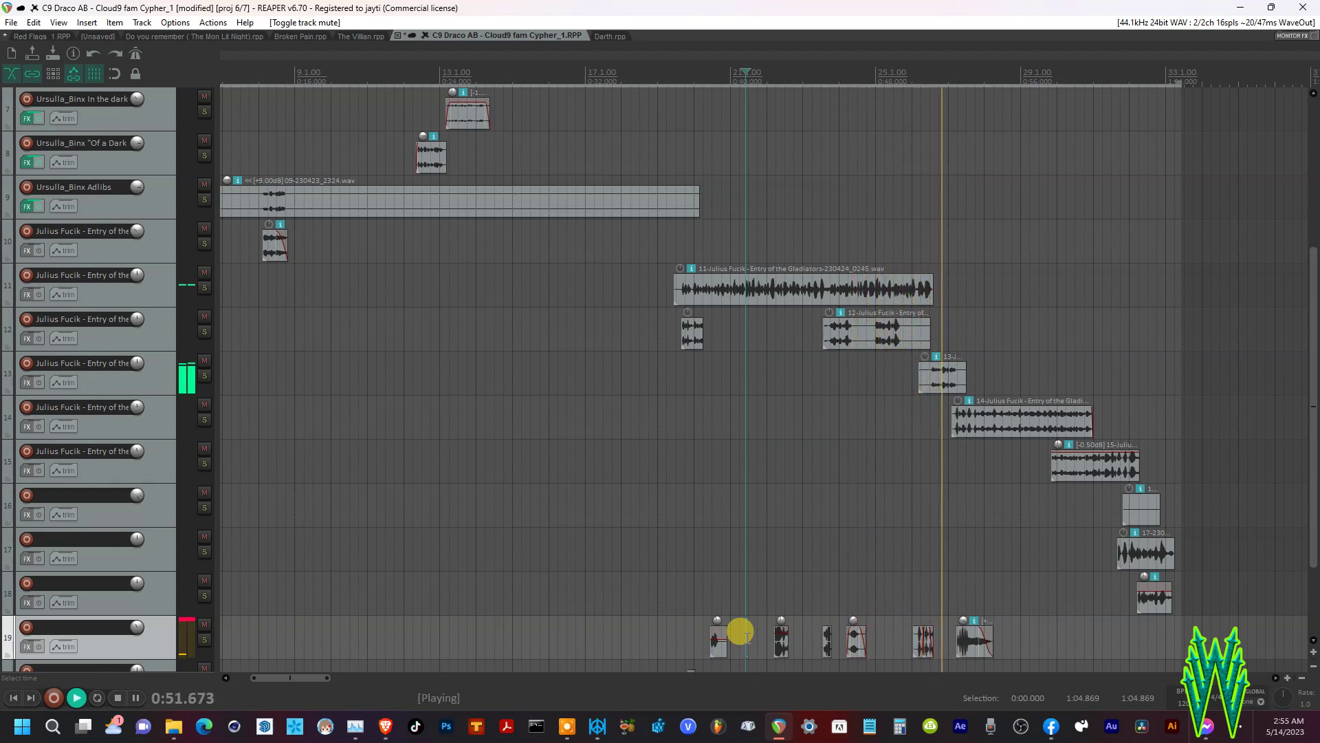
{"action": "key", "text": "space"}
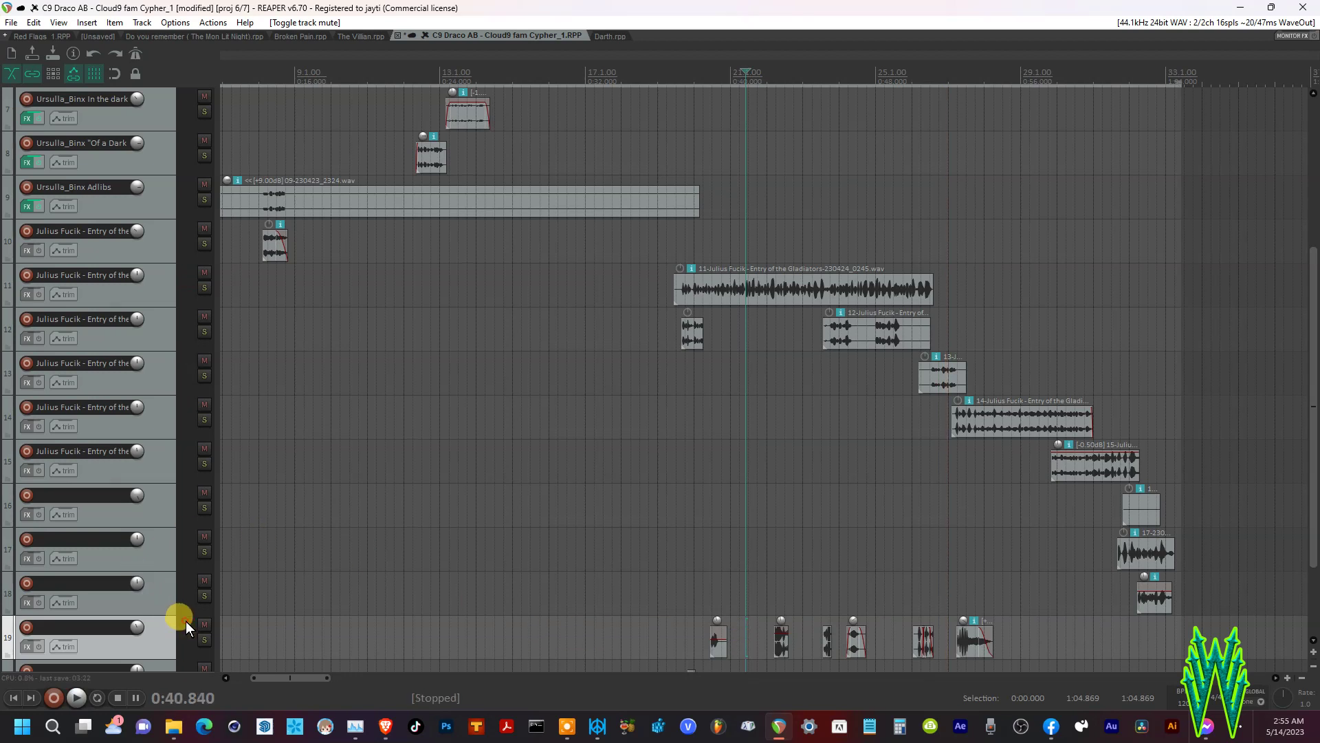
- Run a dry-run render of the master mix over the time selection to check its levels
{"action": "scroll", "coordinate": [478, 448], "scroll_direction": "down", "scroll_amount": 5}
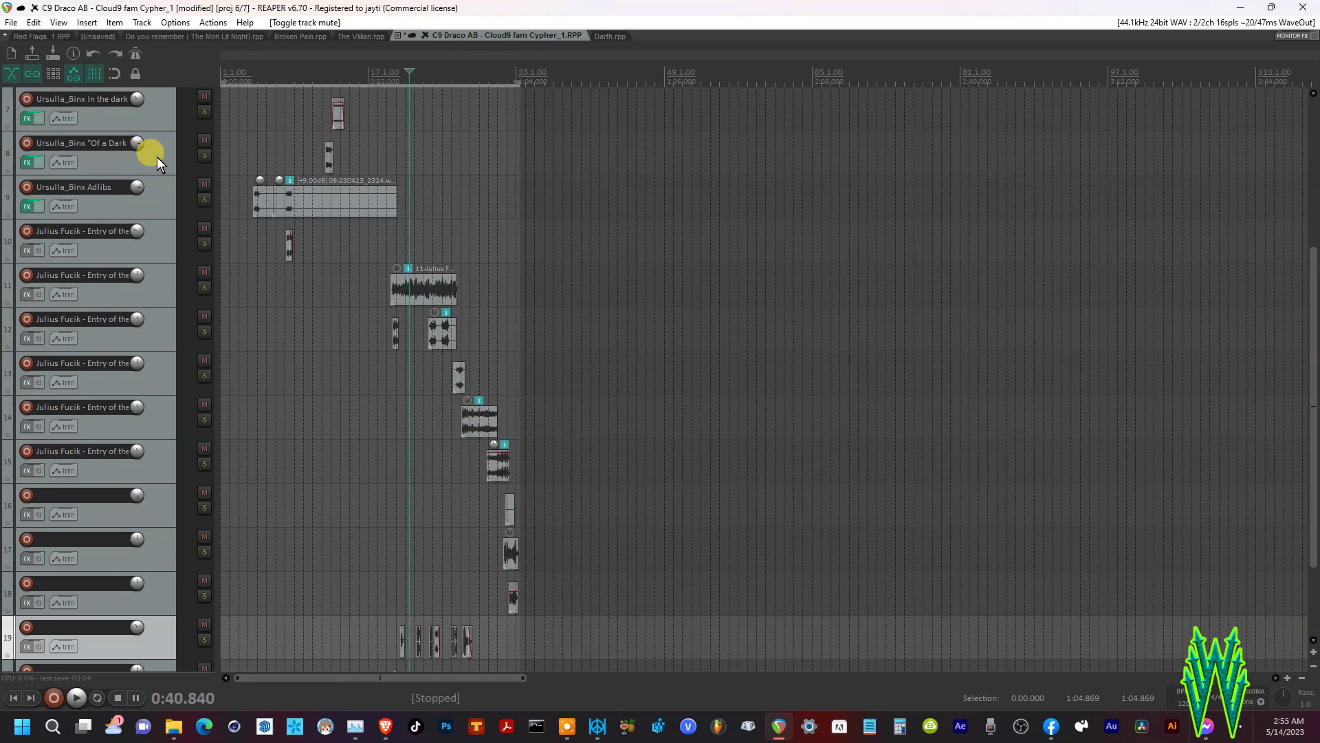
{"action": "left_click", "coordinate": [11, 22]}
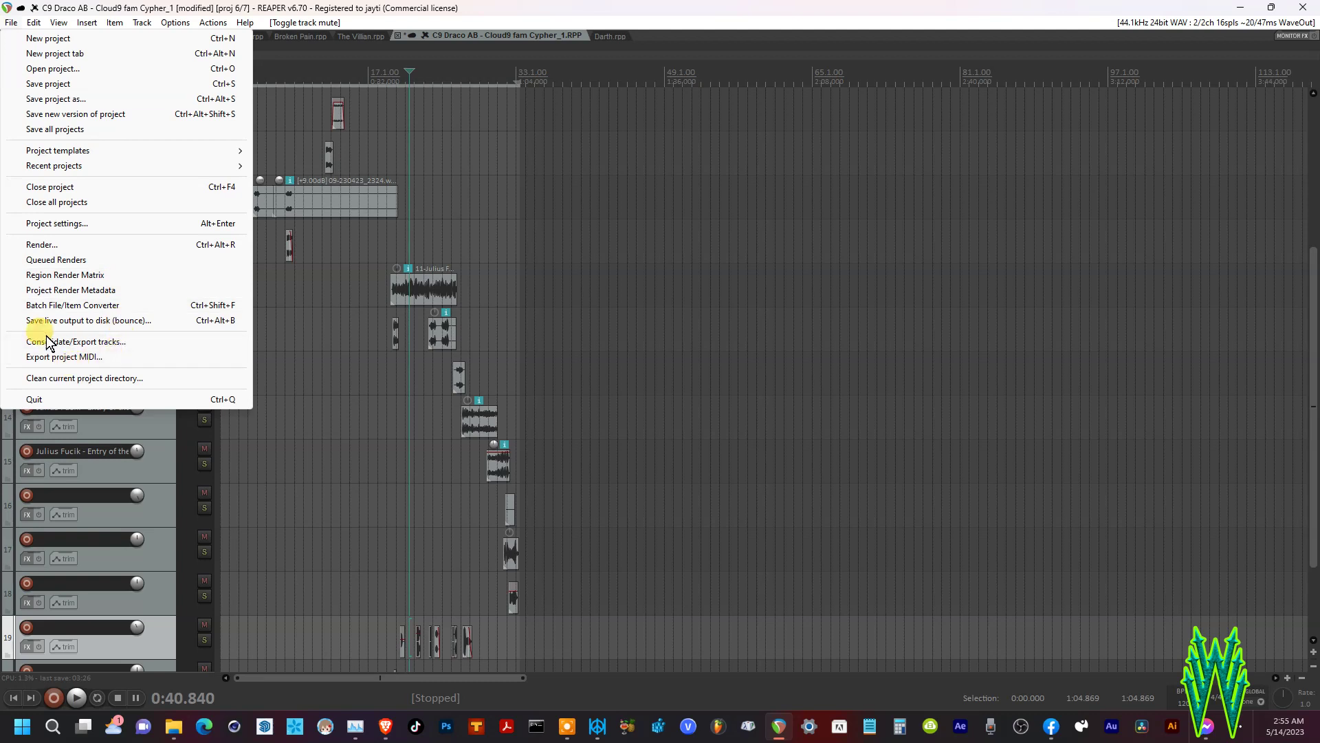
{"action": "left_click", "coordinate": [55, 246]}
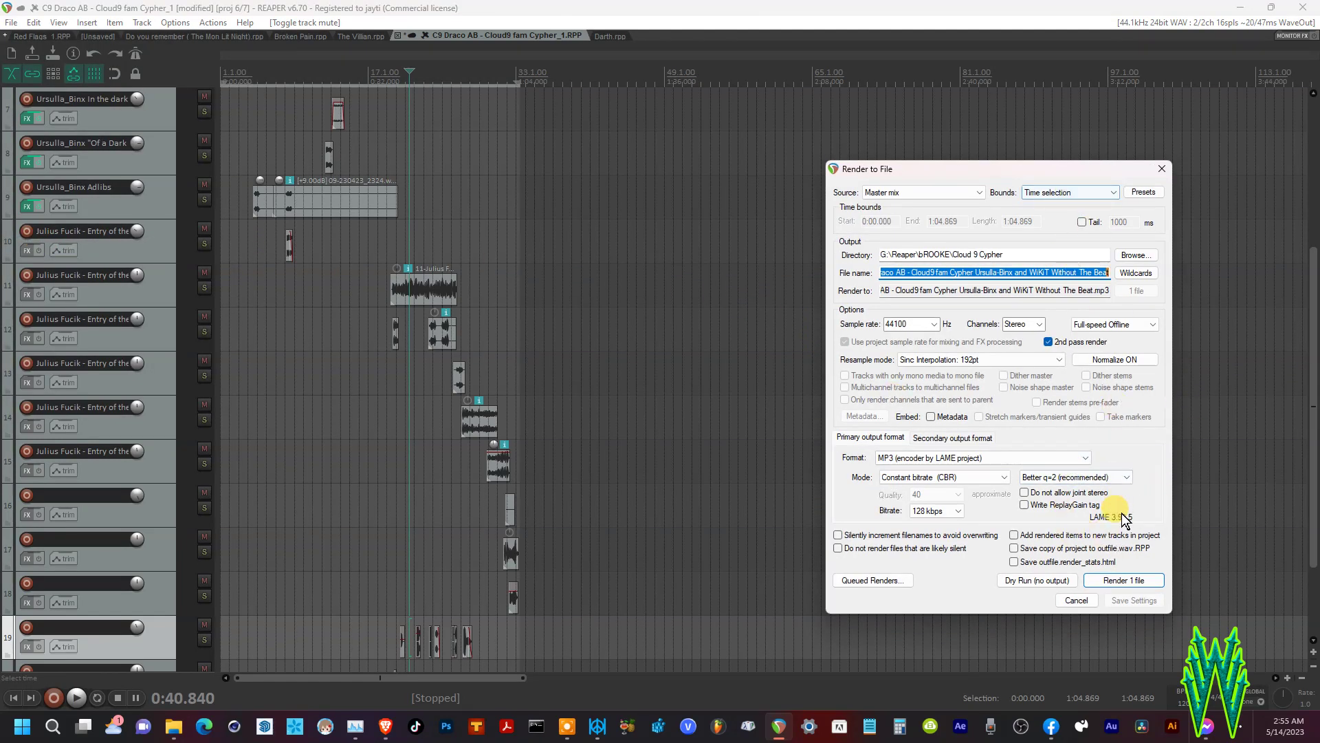
{"action": "left_click", "coordinate": [1033, 580]}
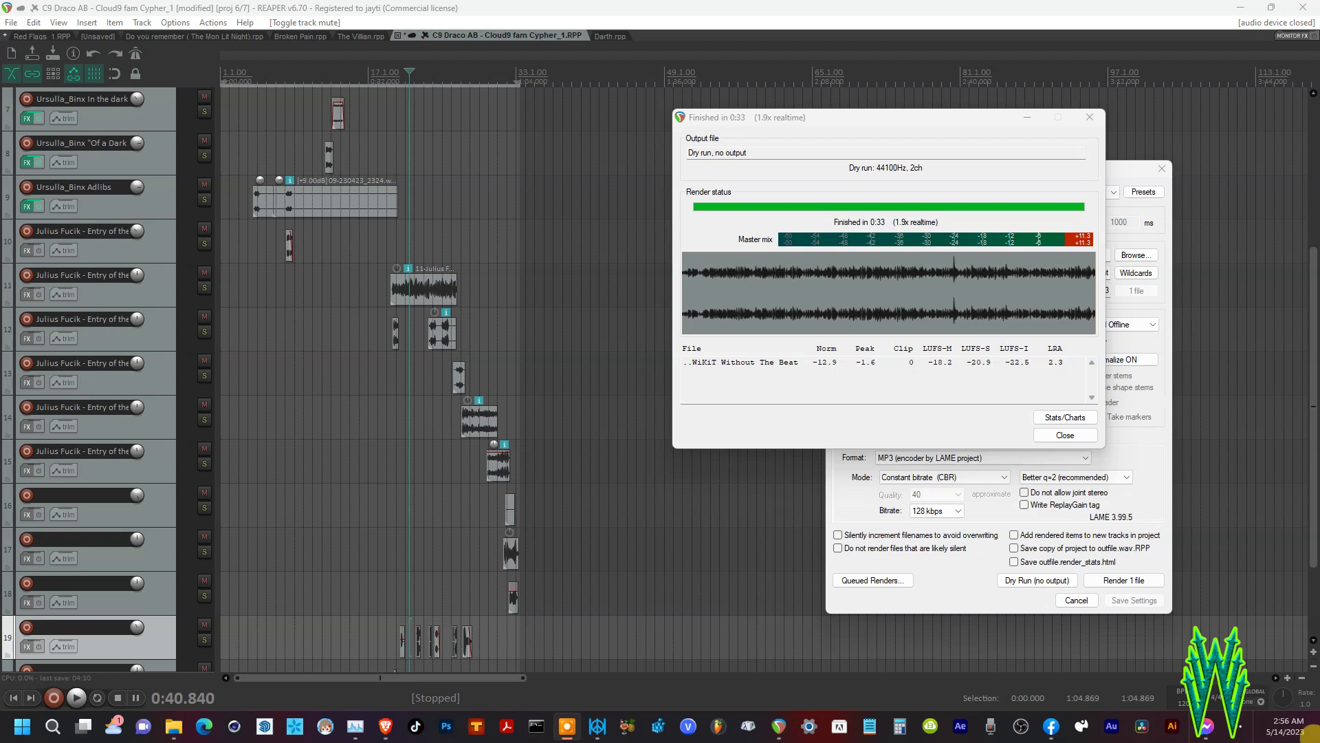
{"action": "left_click", "coordinate": [1065, 435]}
- Try normalizing the render to 18 dB RMS-I with 2nd pass render off, and check it in a dry run
{"action": "left_click", "coordinate": [1114, 361]}
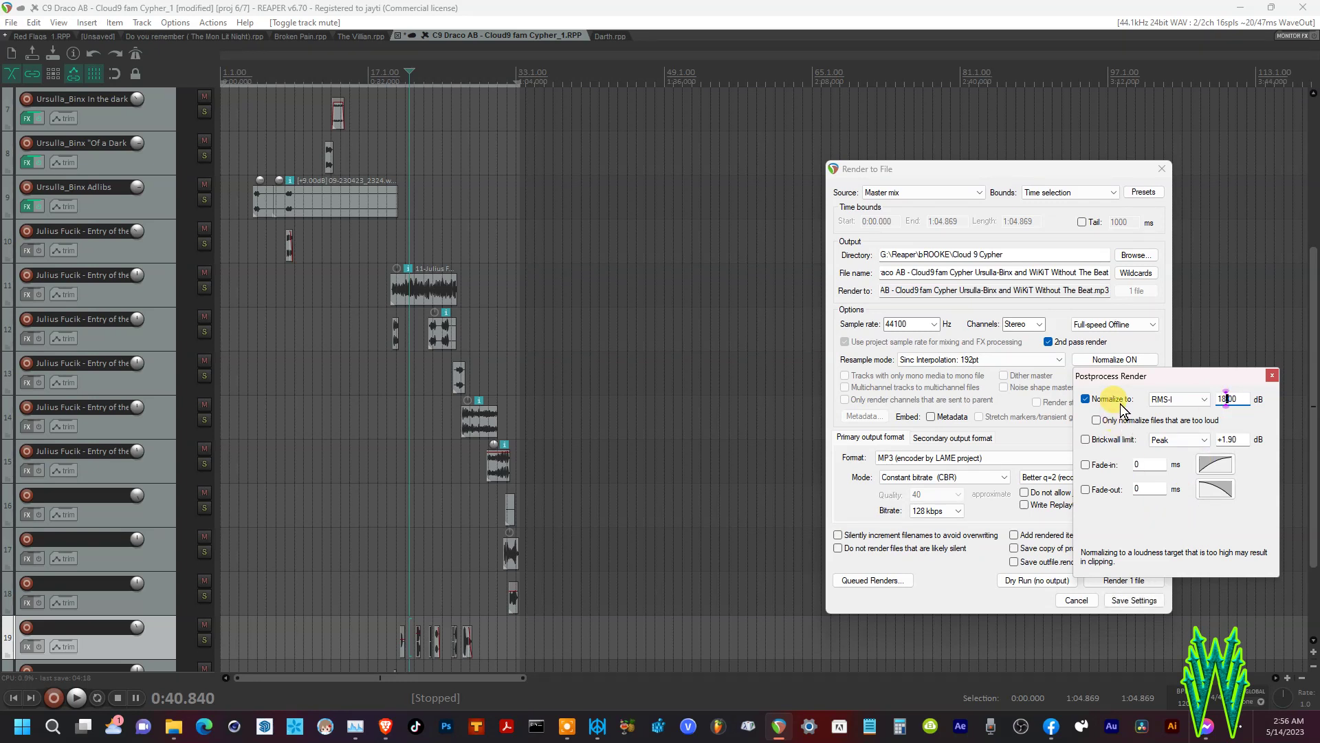
{"action": "left_click", "coordinate": [1124, 341]}
{"action": "left_click", "coordinate": [1037, 581]}
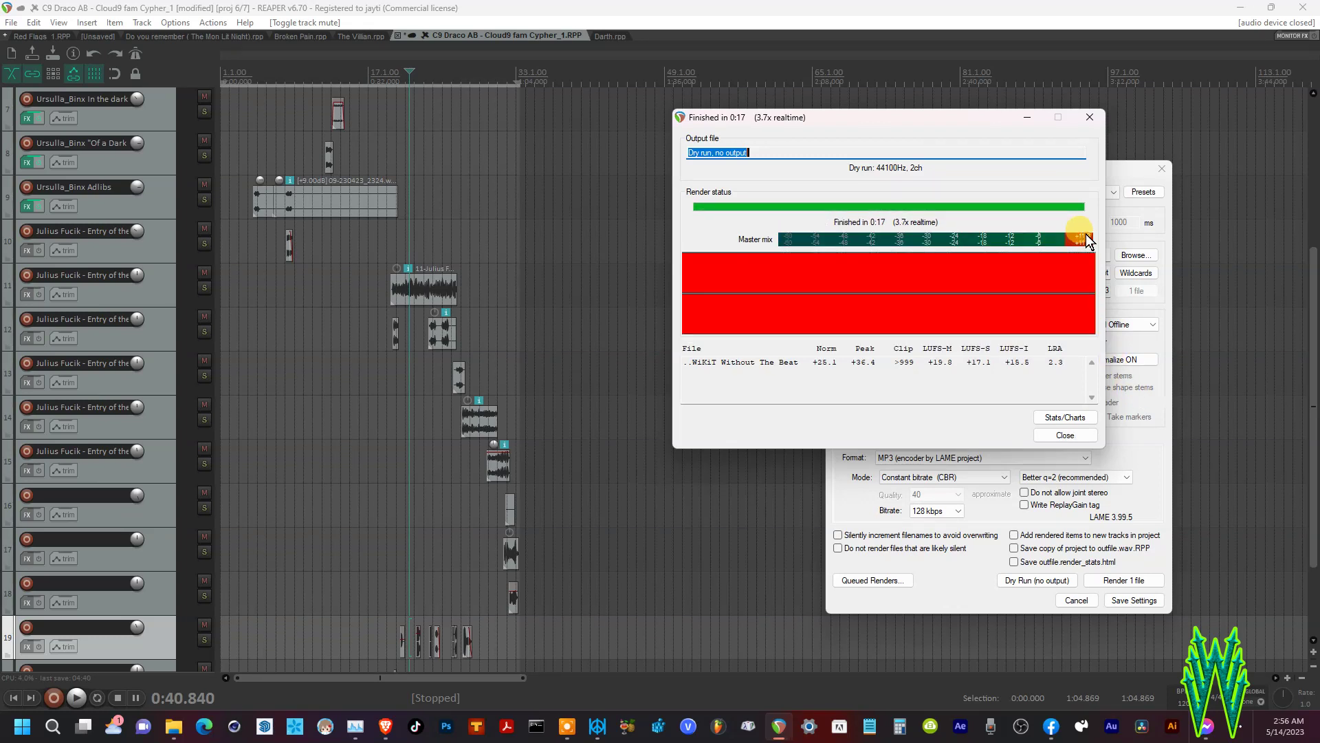
{"action": "left_click", "coordinate": [1097, 119]}
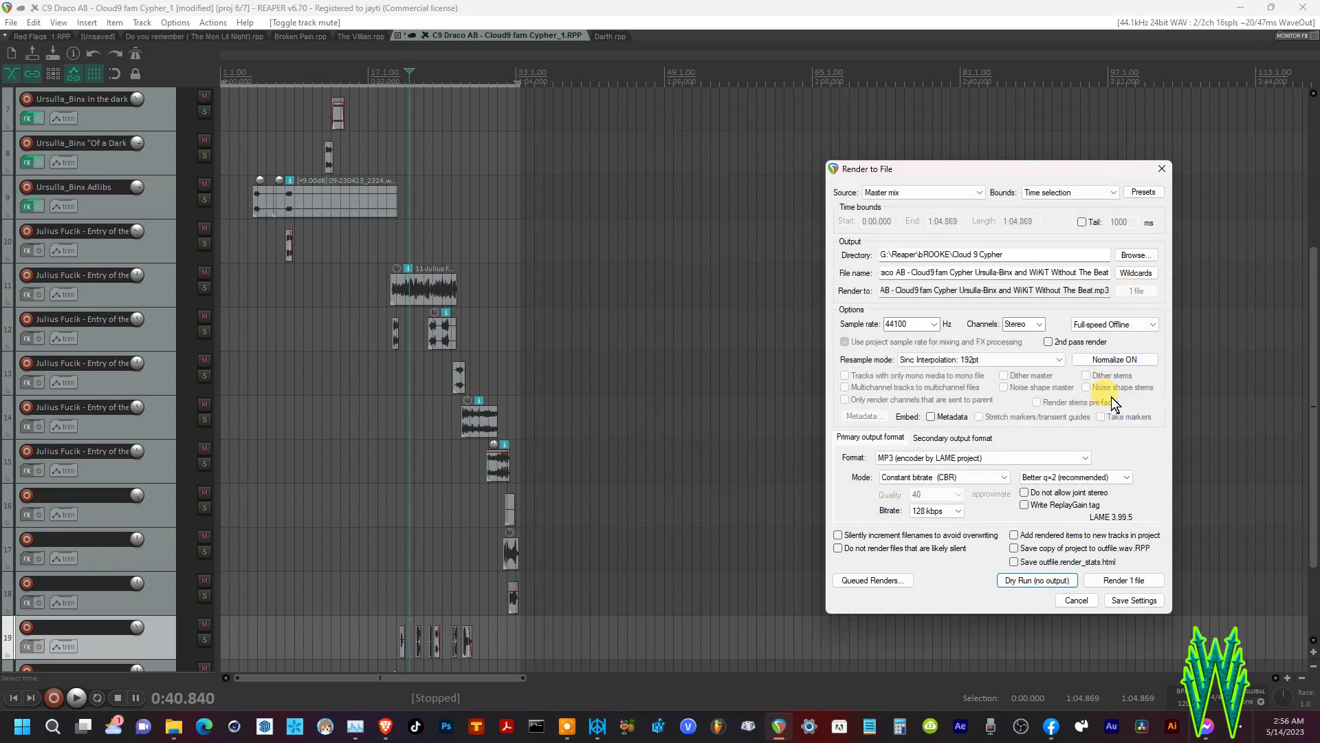
- Set the normalization target to -18 dB RMS-I, enable 2nd pass render, and start a dry run before cancelling it
{"action": "left_click", "coordinate": [1112, 358]}
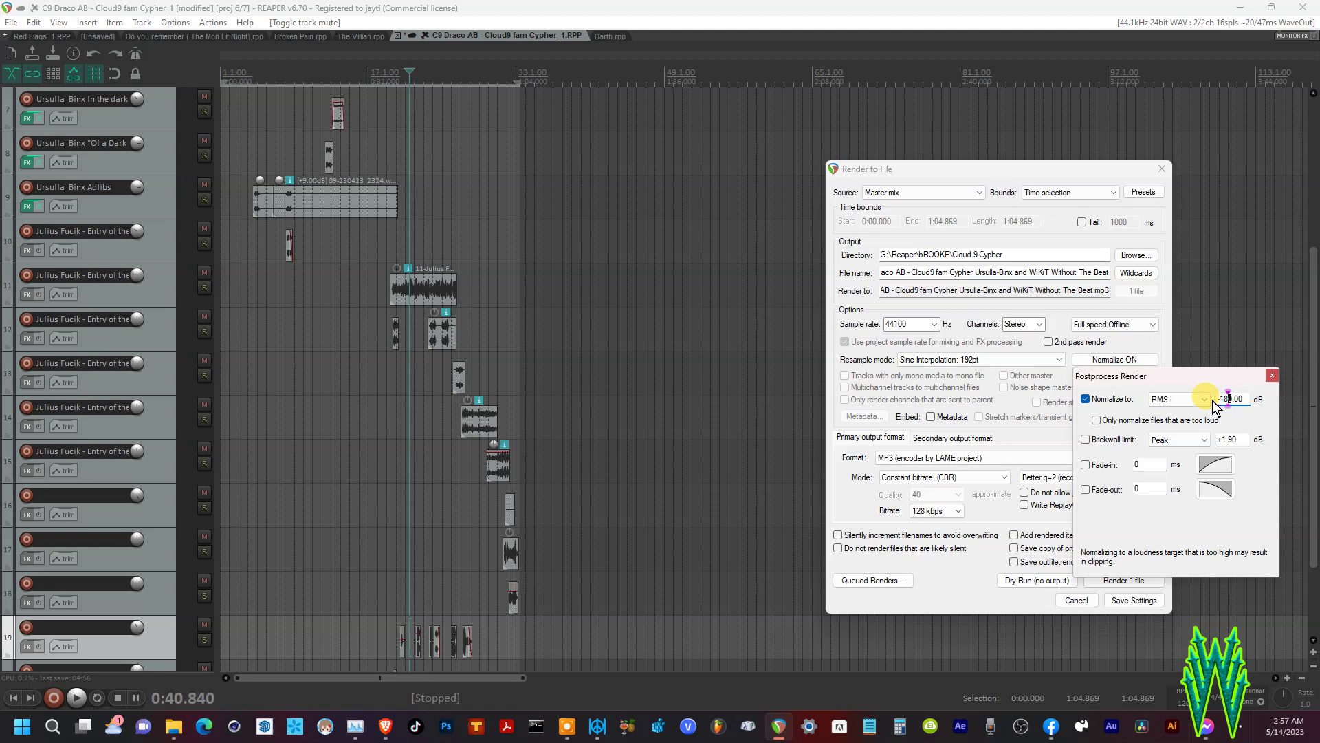
{"action": "key", "text": "BackSpace"}
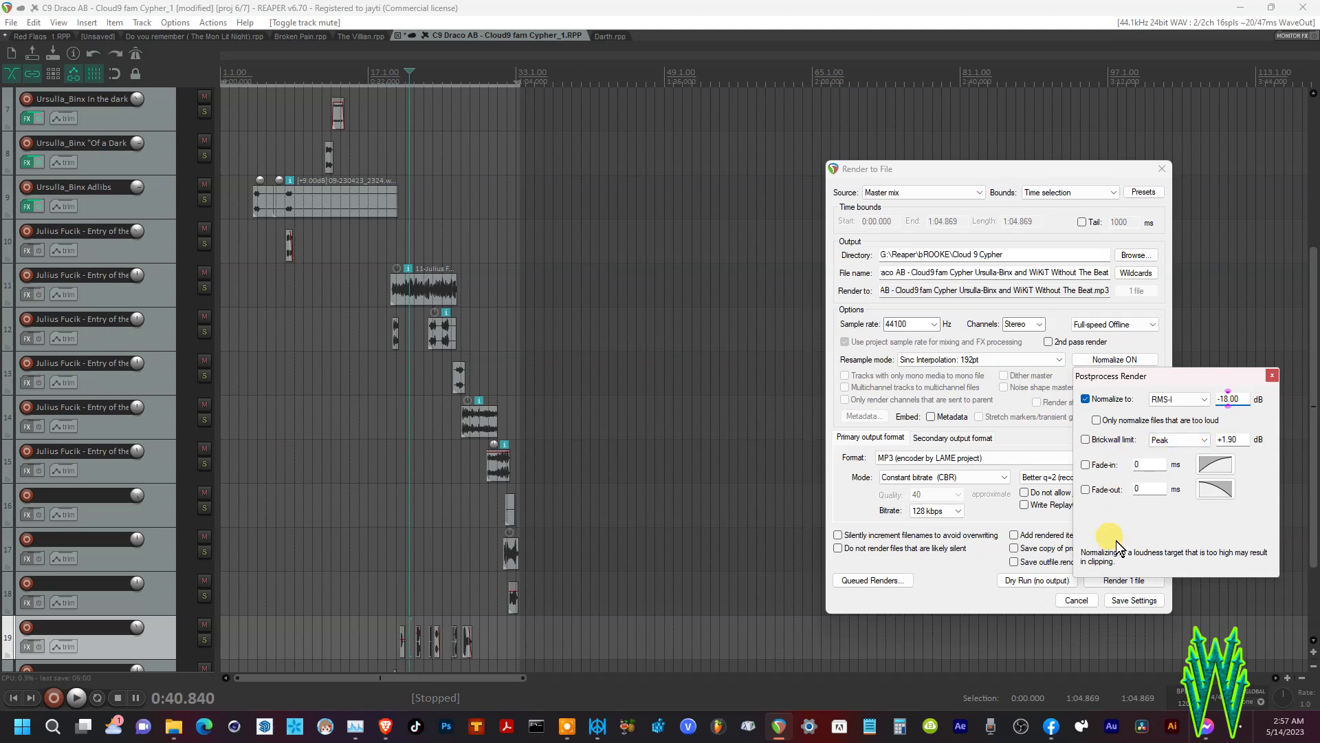
{"action": "left_click", "coordinate": [1126, 343]}
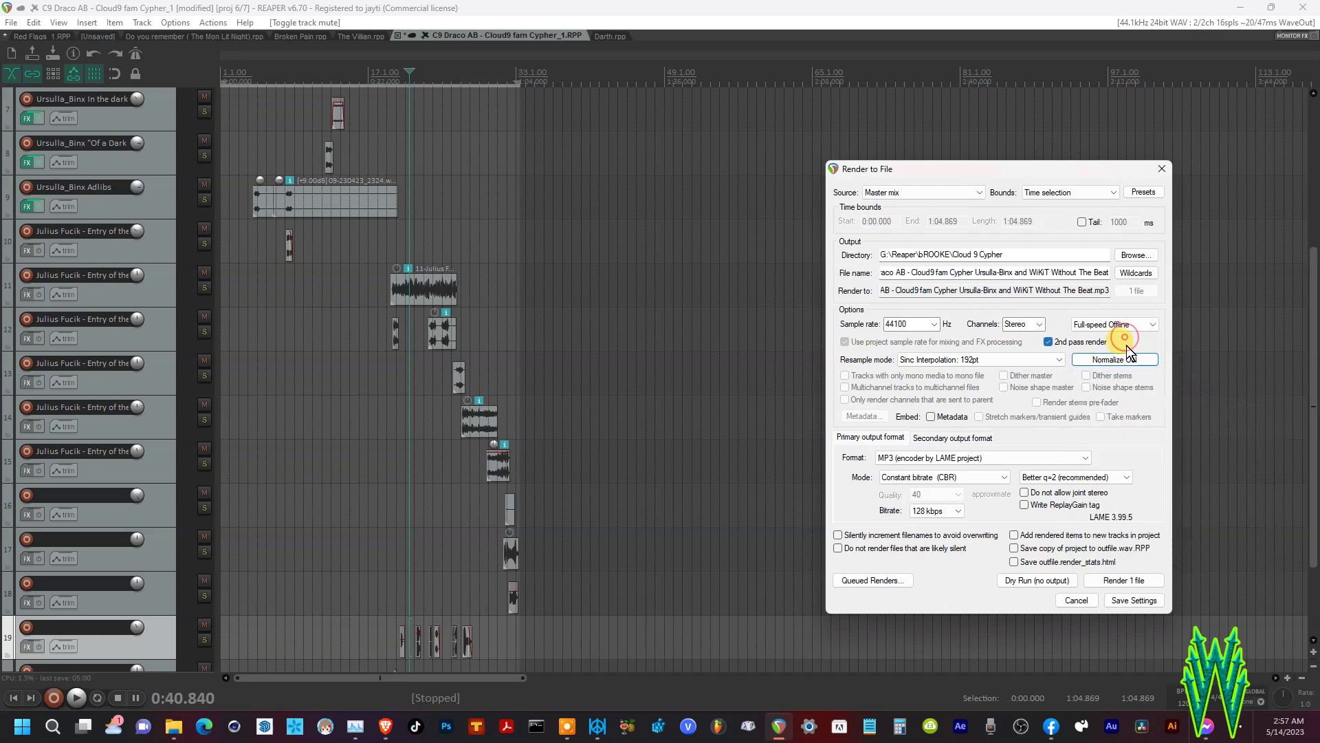
{"action": "left_click", "coordinate": [1038, 580]}
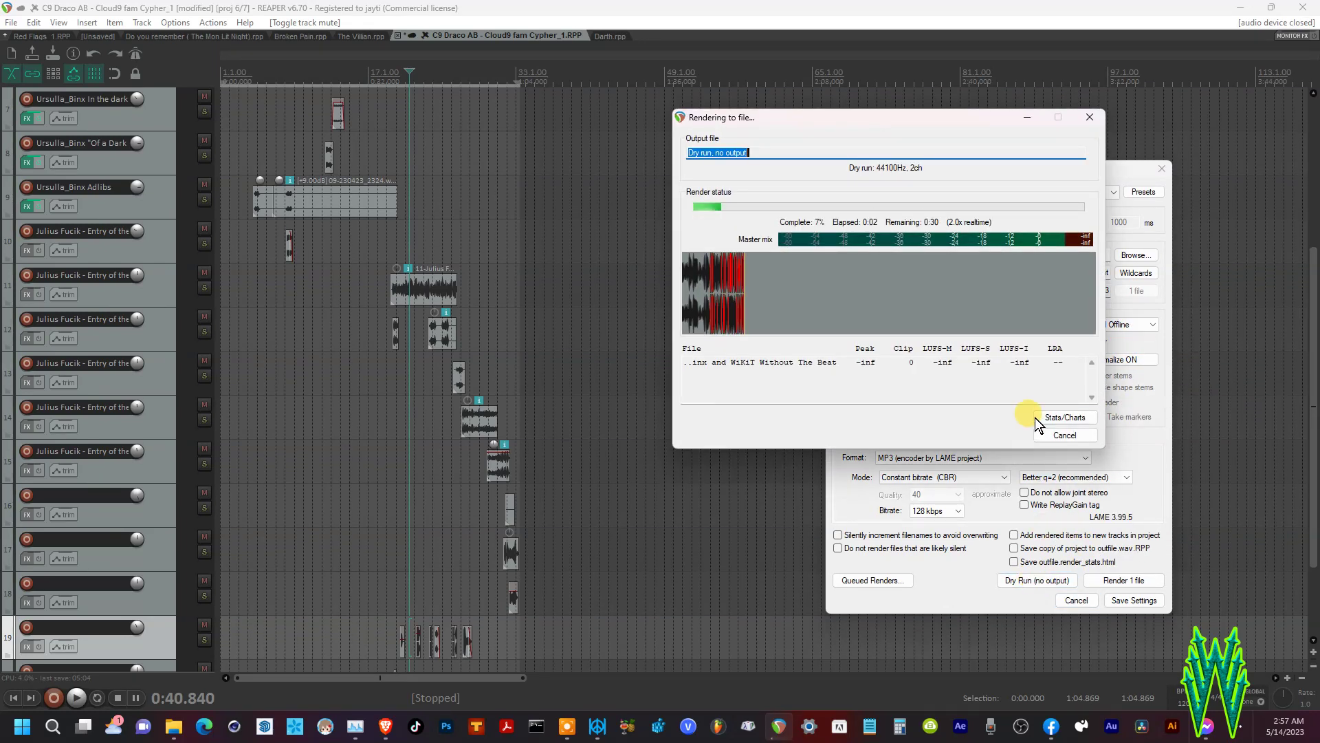
{"action": "left_click", "coordinate": [1052, 436]}
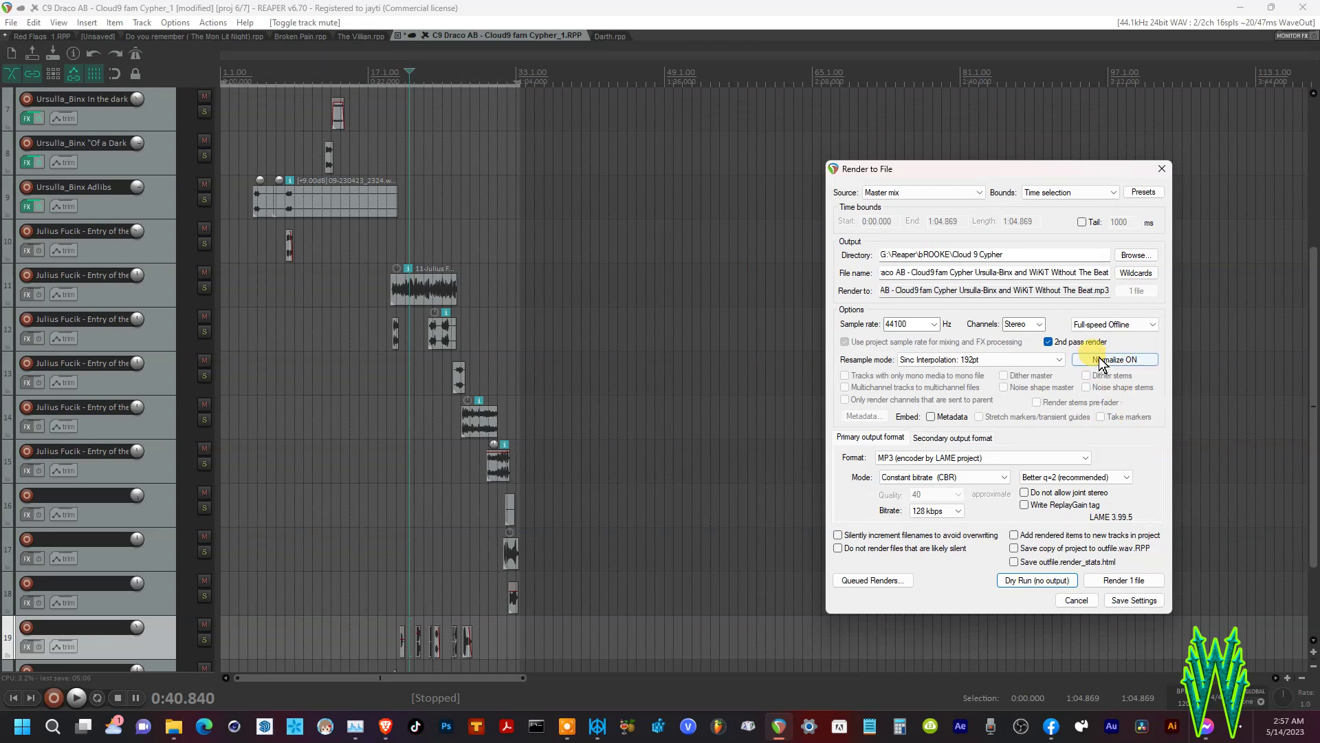
- Try a normalization target of -20 dB RMS-I with 2nd pass render off, and check it in a dry run
{"action": "left_click", "coordinate": [1104, 356]}
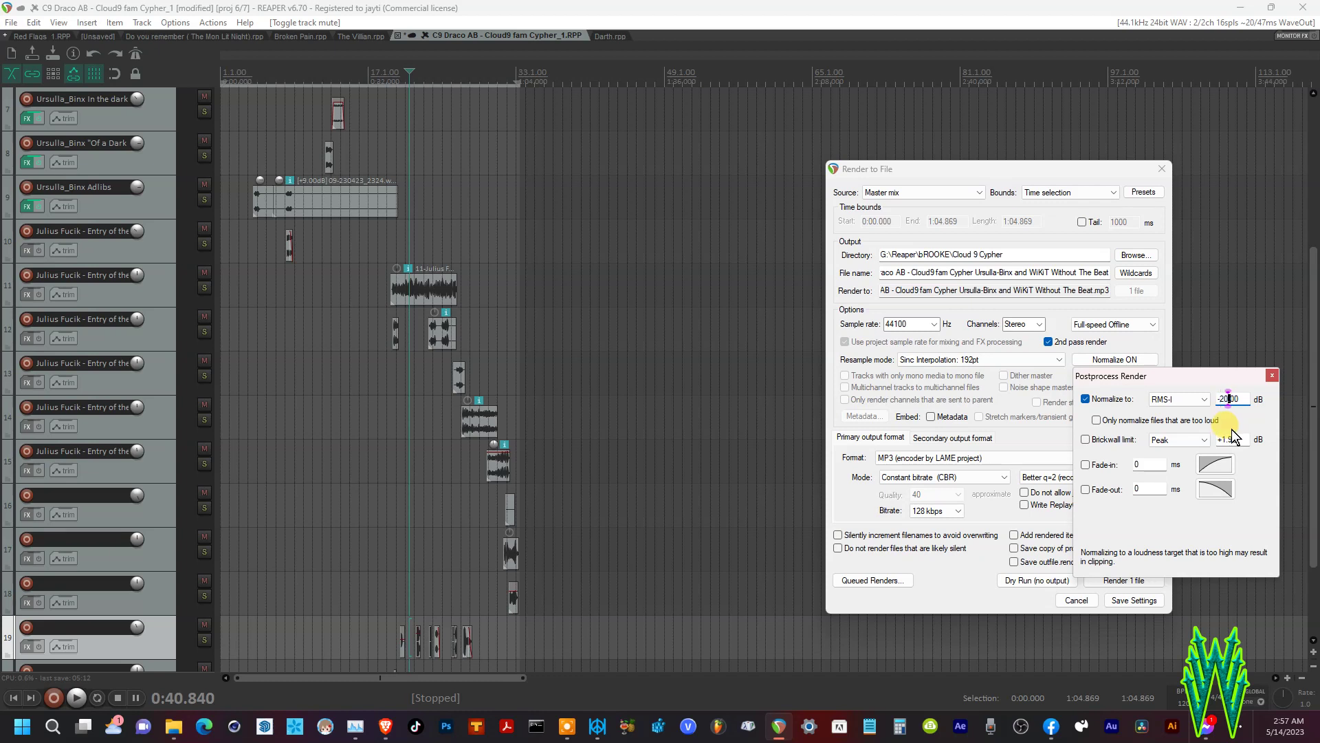
{"action": "left_click", "coordinate": [1119, 357]}
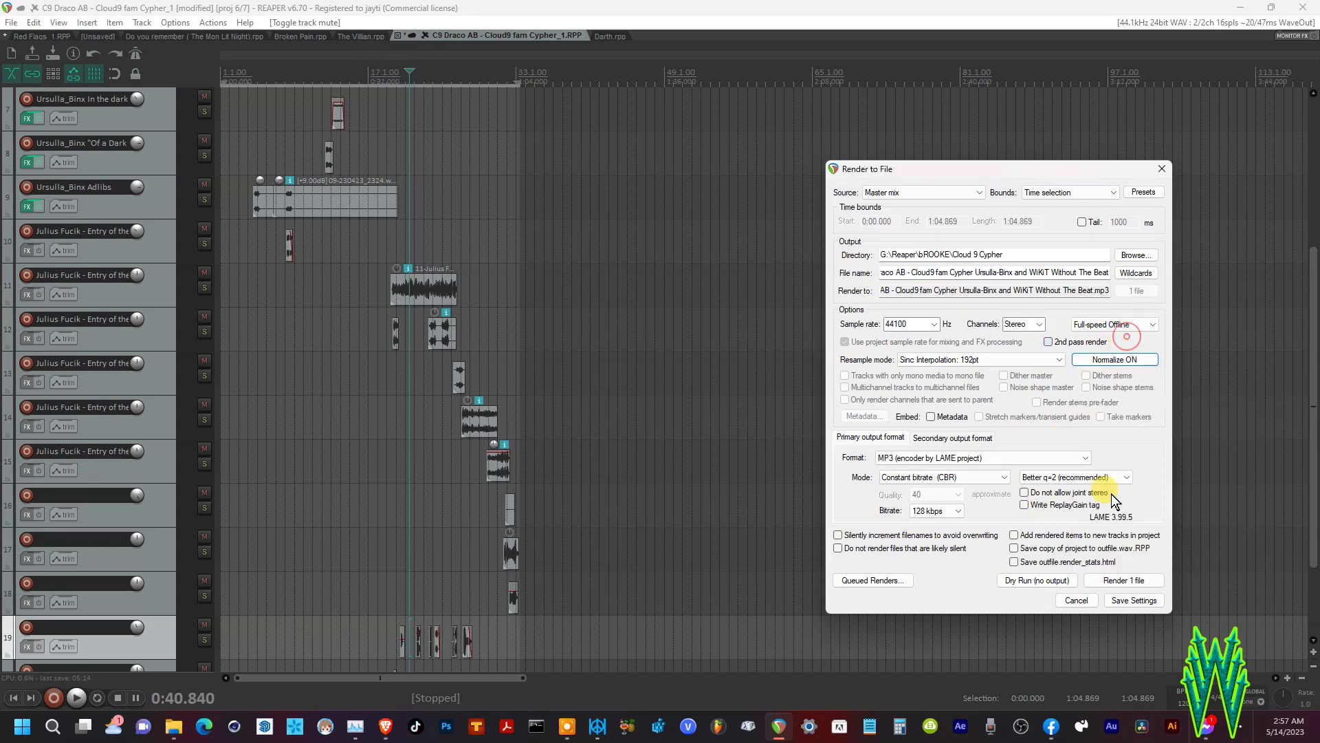
{"action": "left_click", "coordinate": [1042, 581]}
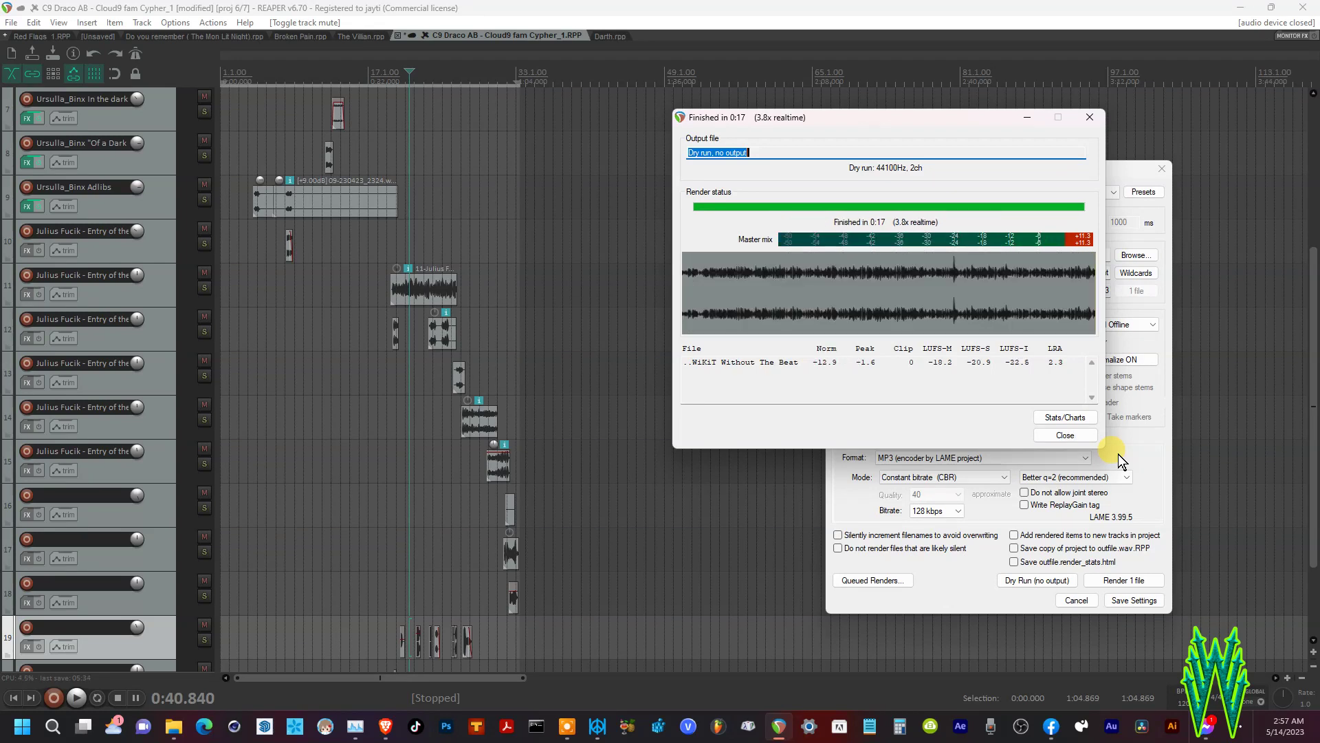
{"action": "left_click", "coordinate": [1065, 436]}
- Set render normalization to -18 dB RMS-I, turn 2nd pass render on, and complete a dry run
{"action": "left_click", "coordinate": [1121, 360]}
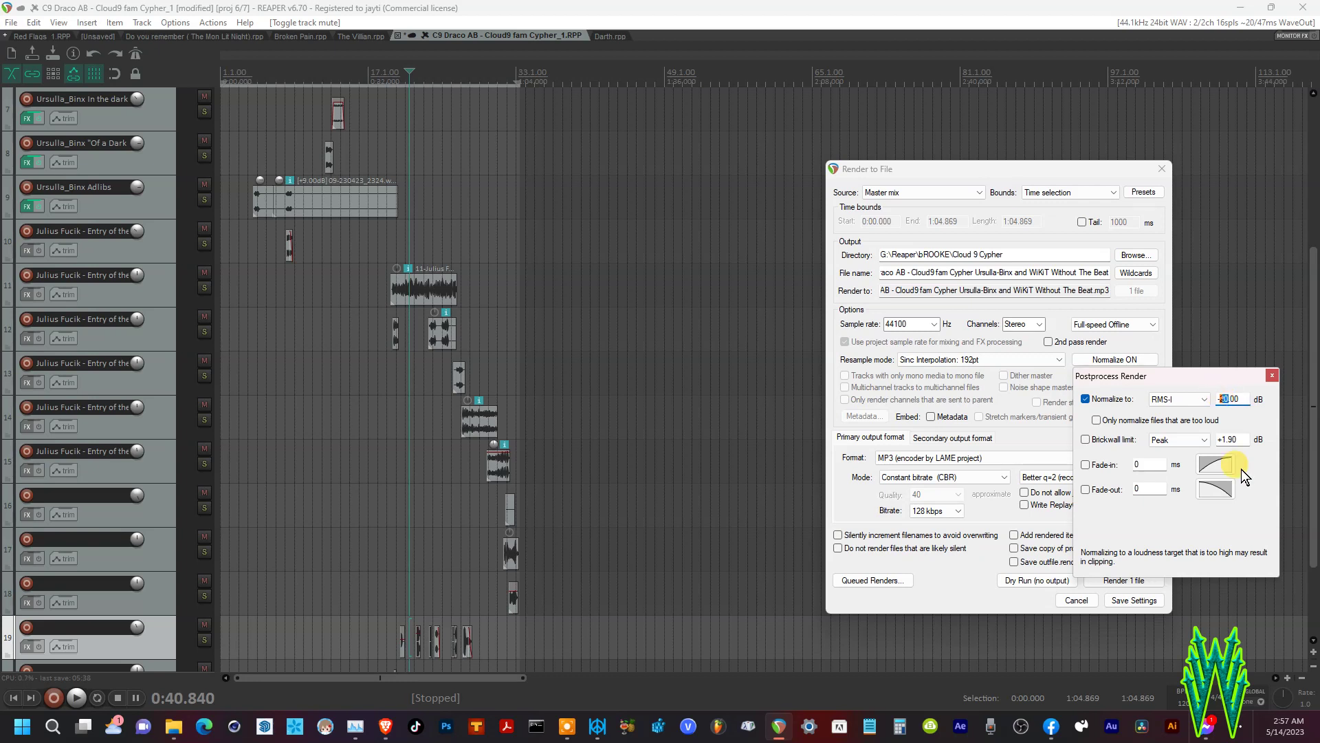
{"action": "type", "text": "18"}
{"action": "left_click", "coordinate": [1146, 346]}
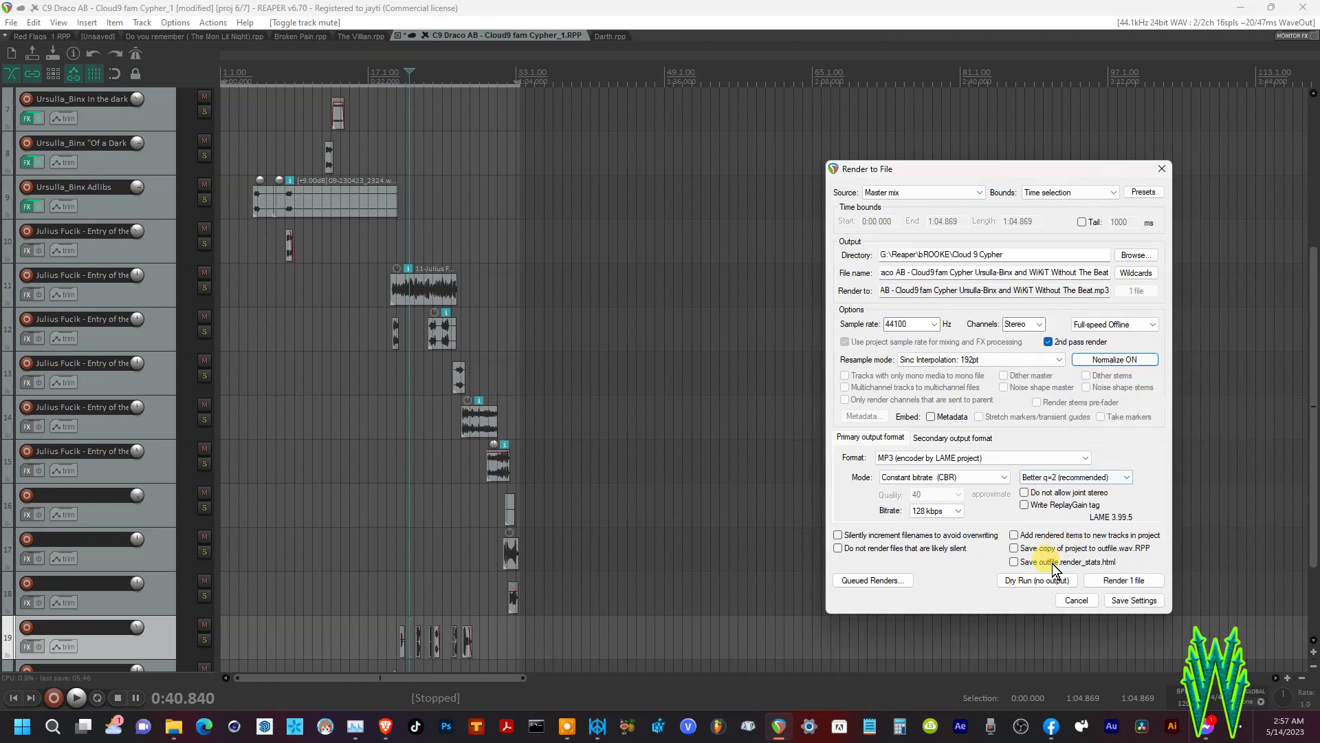
{"action": "left_click", "coordinate": [1042, 580]}
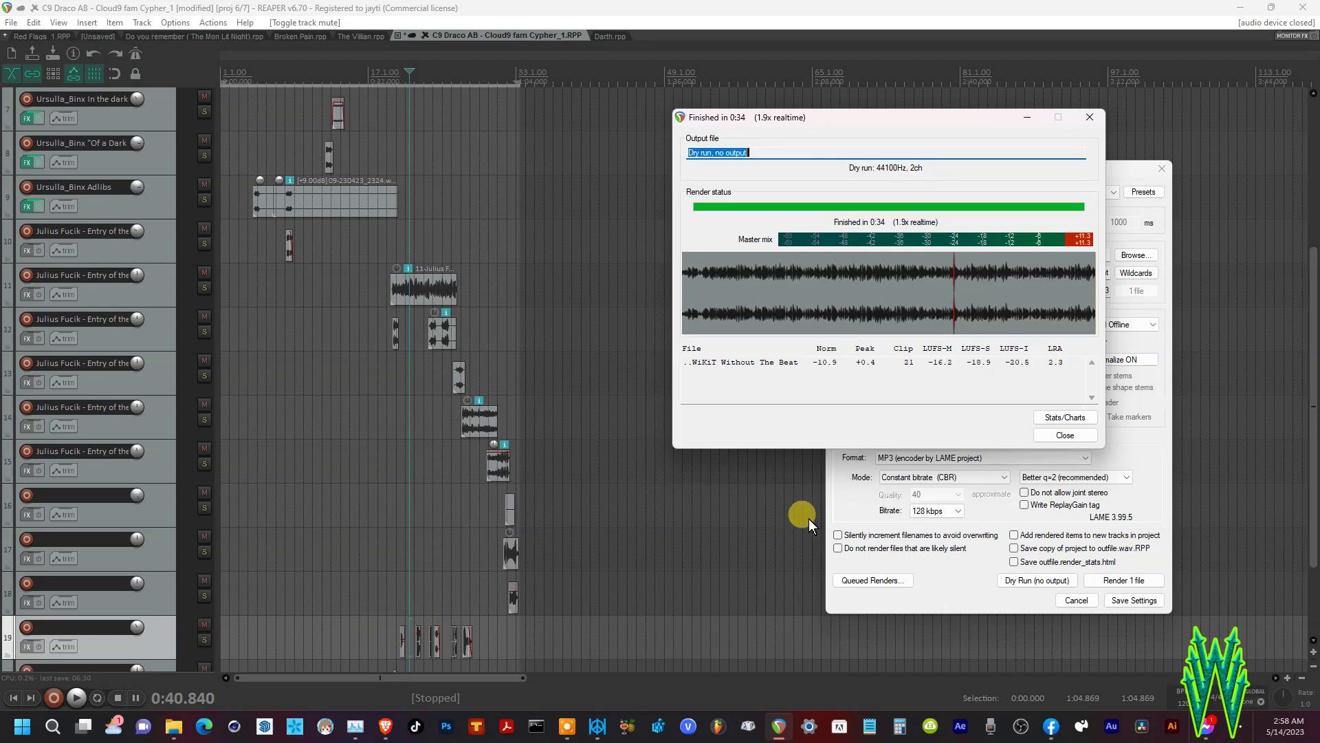
{"action": "left_click", "coordinate": [1065, 436]}
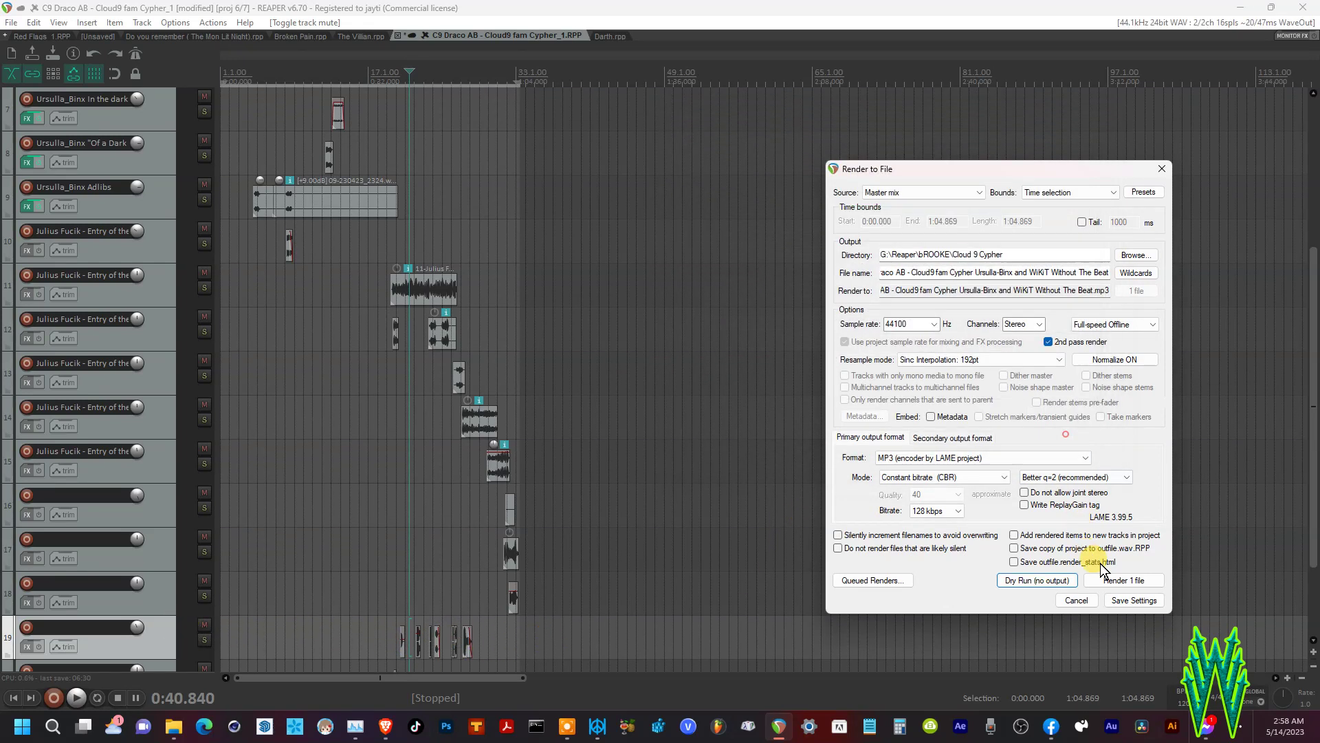
{"action": "left_click", "coordinate": [1115, 582]}
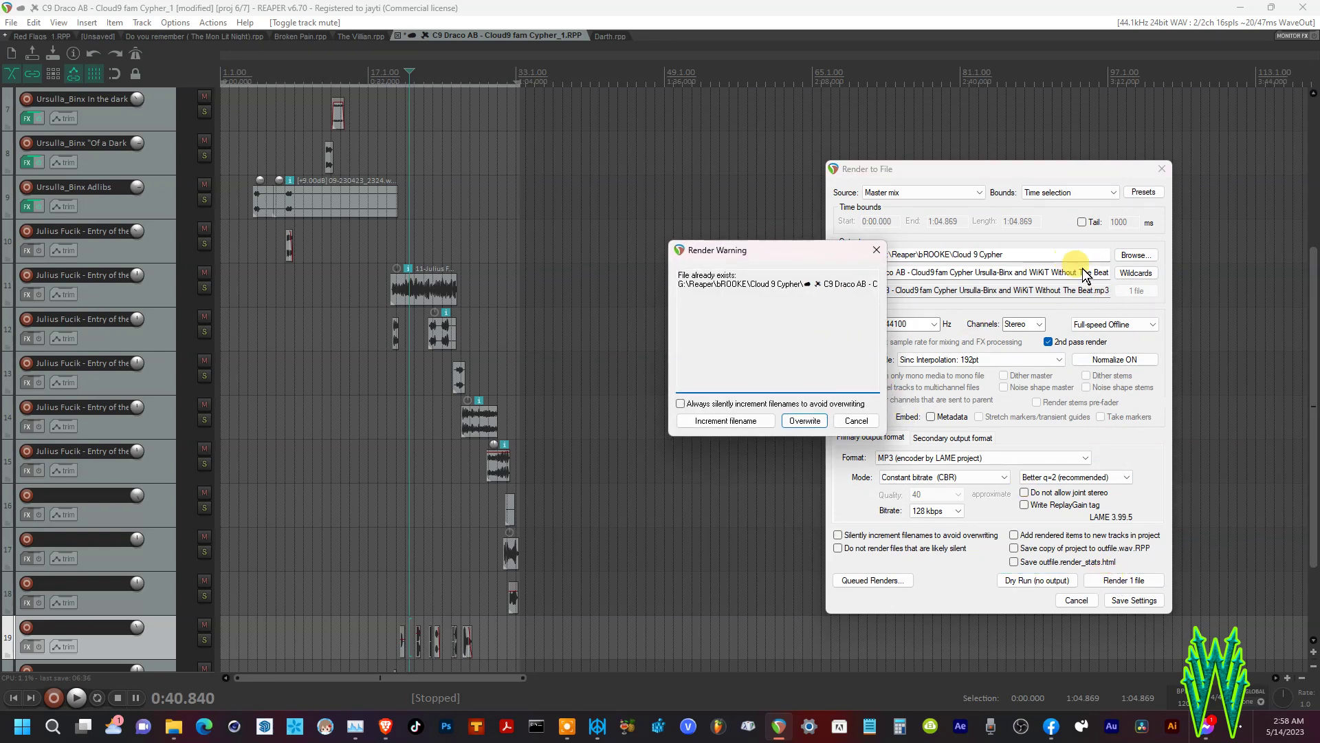
{"action": "left_click", "coordinate": [804, 420]}
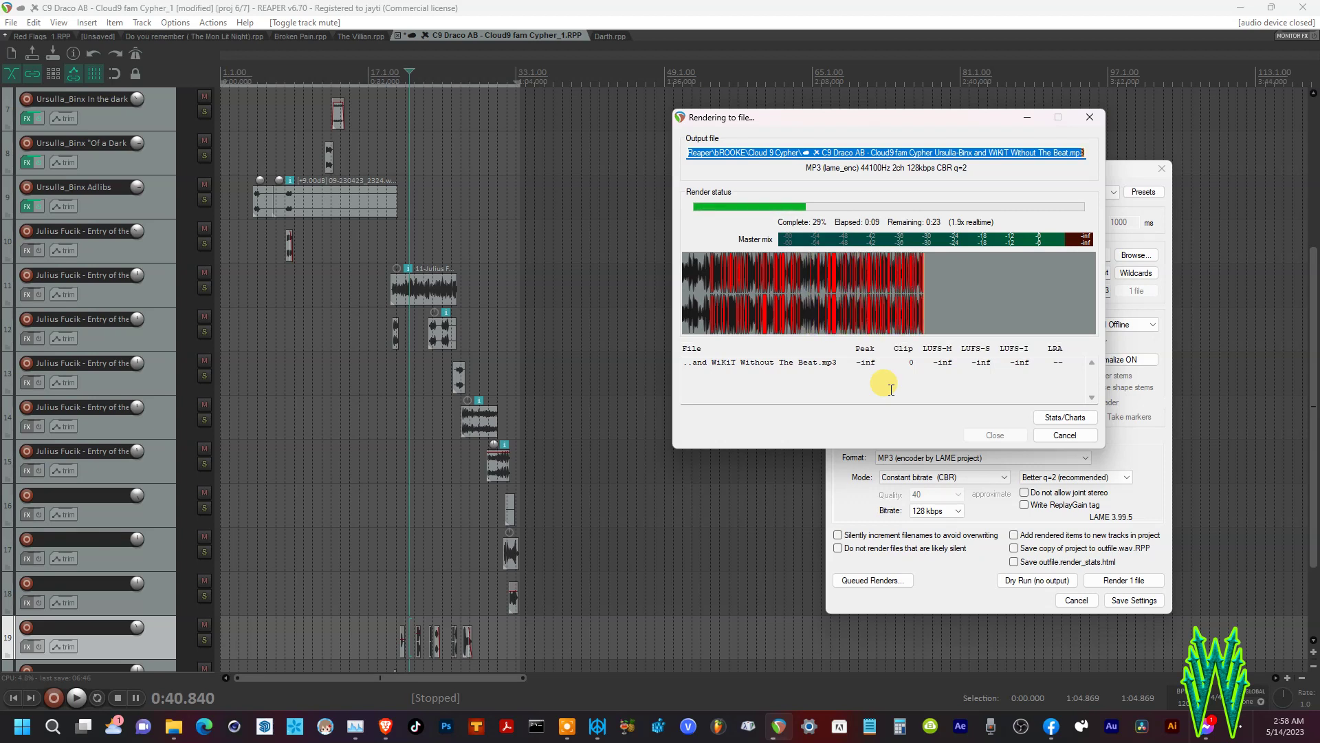
{"action": "scroll", "coordinate": [389, 268], "scroll_direction": "up", "scroll_amount": 5}
{"action": "scroll", "coordinate": [392, 271], "scroll_direction": "down", "scroll_amount": 5}
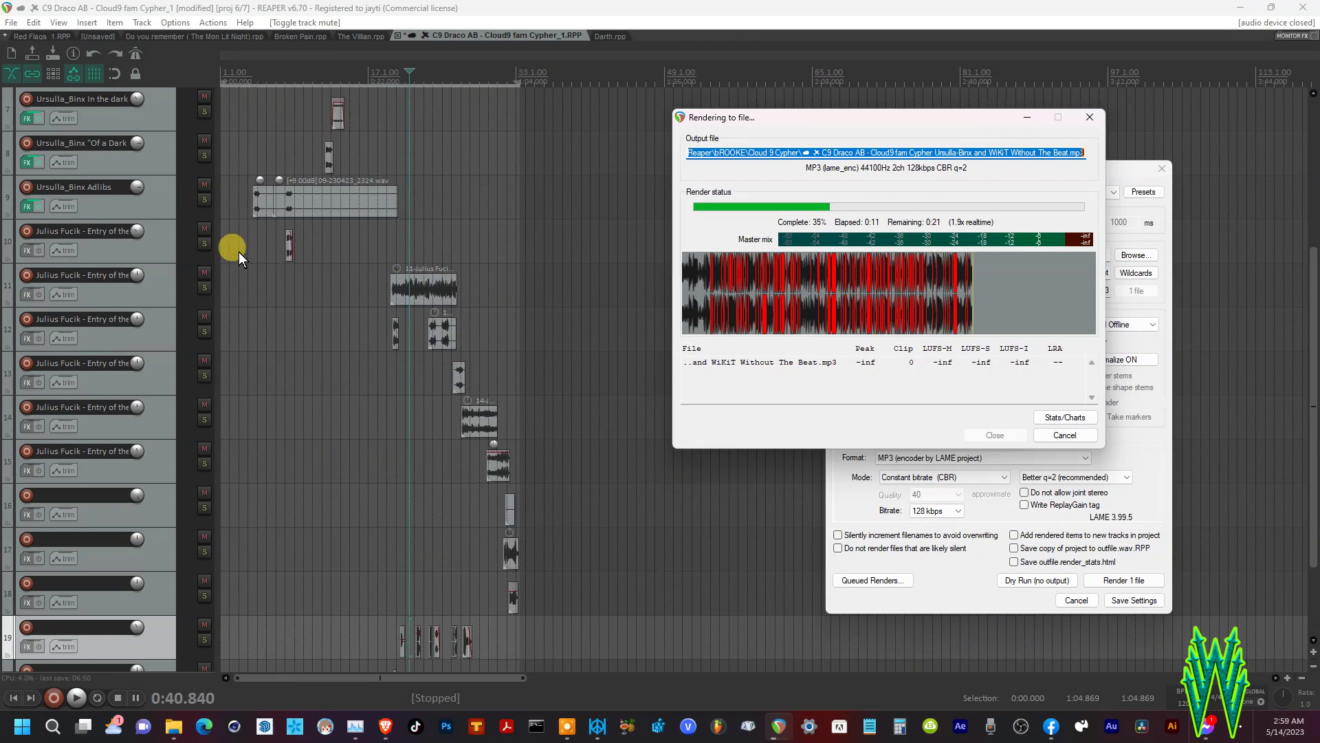
{"action": "scroll", "coordinate": [136, 262], "scroll_direction": "up", "scroll_amount": 4}
{"action": "scroll", "coordinate": [146, 258], "scroll_direction": "up", "scroll_amount": 1}
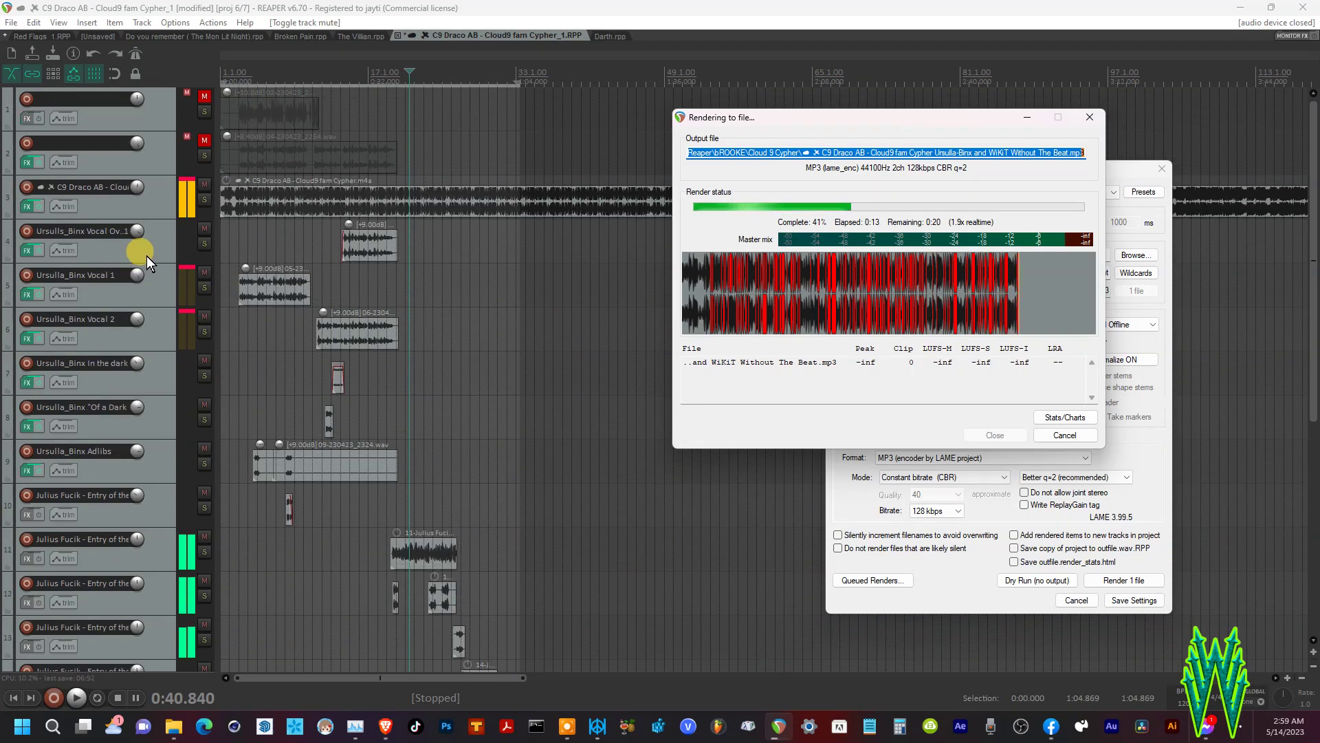
{"action": "left_click", "coordinate": [1062, 434]}
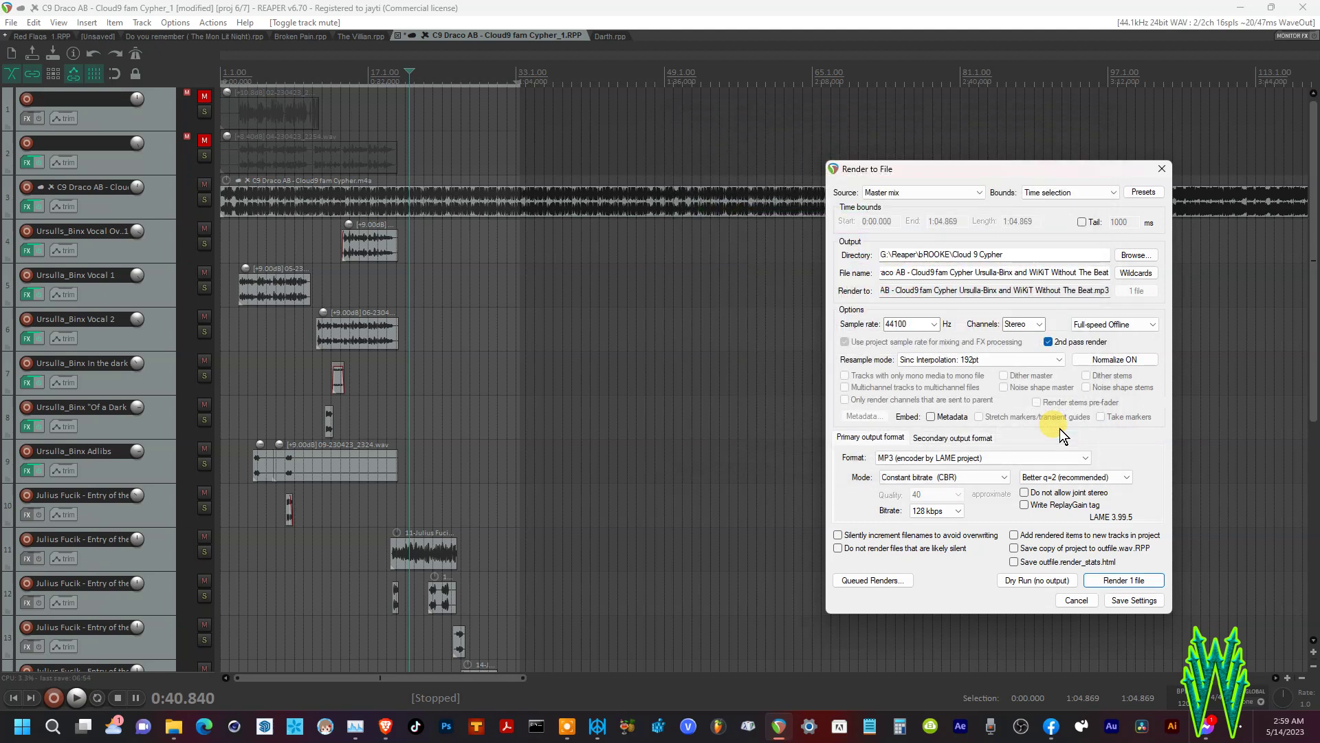
- Mute the beat on track 3 and dry-run the render with only the vocals and effects
{"action": "left_click", "coordinate": [205, 186]}
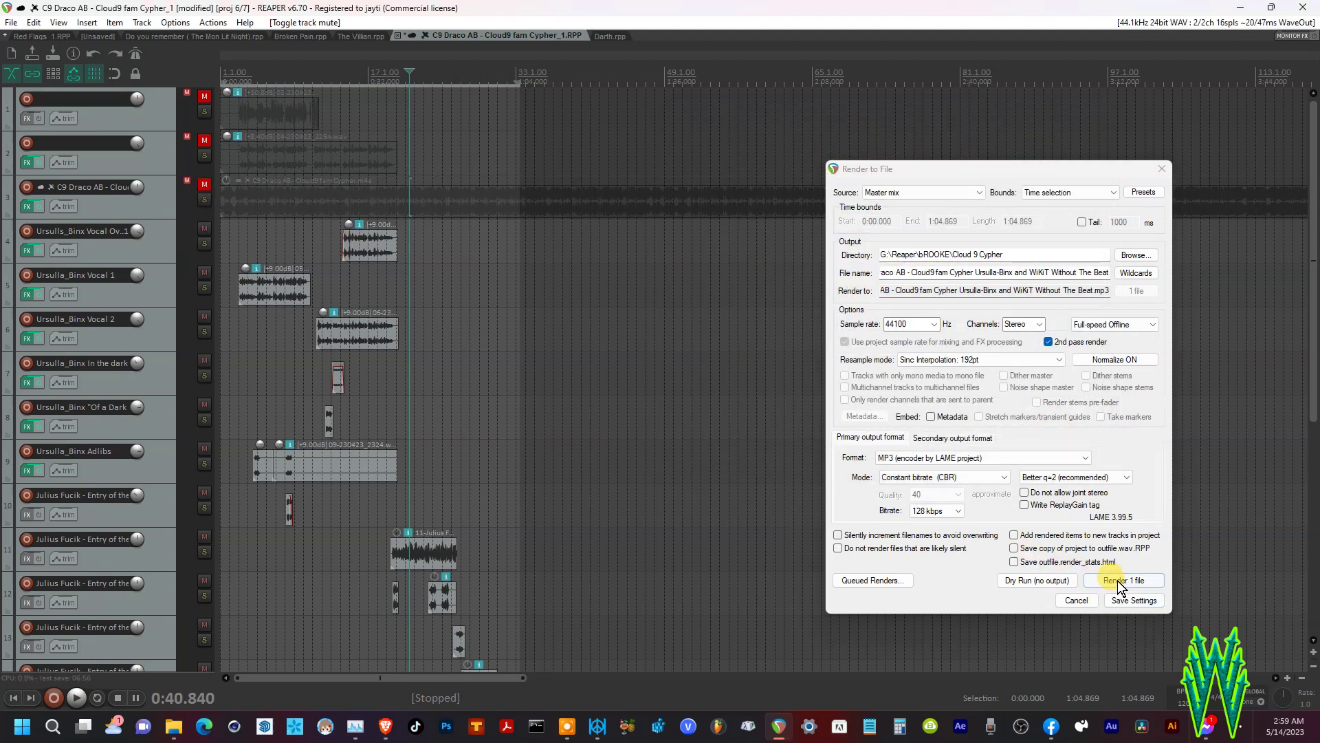
{"action": "left_click", "coordinate": [1038, 580]}
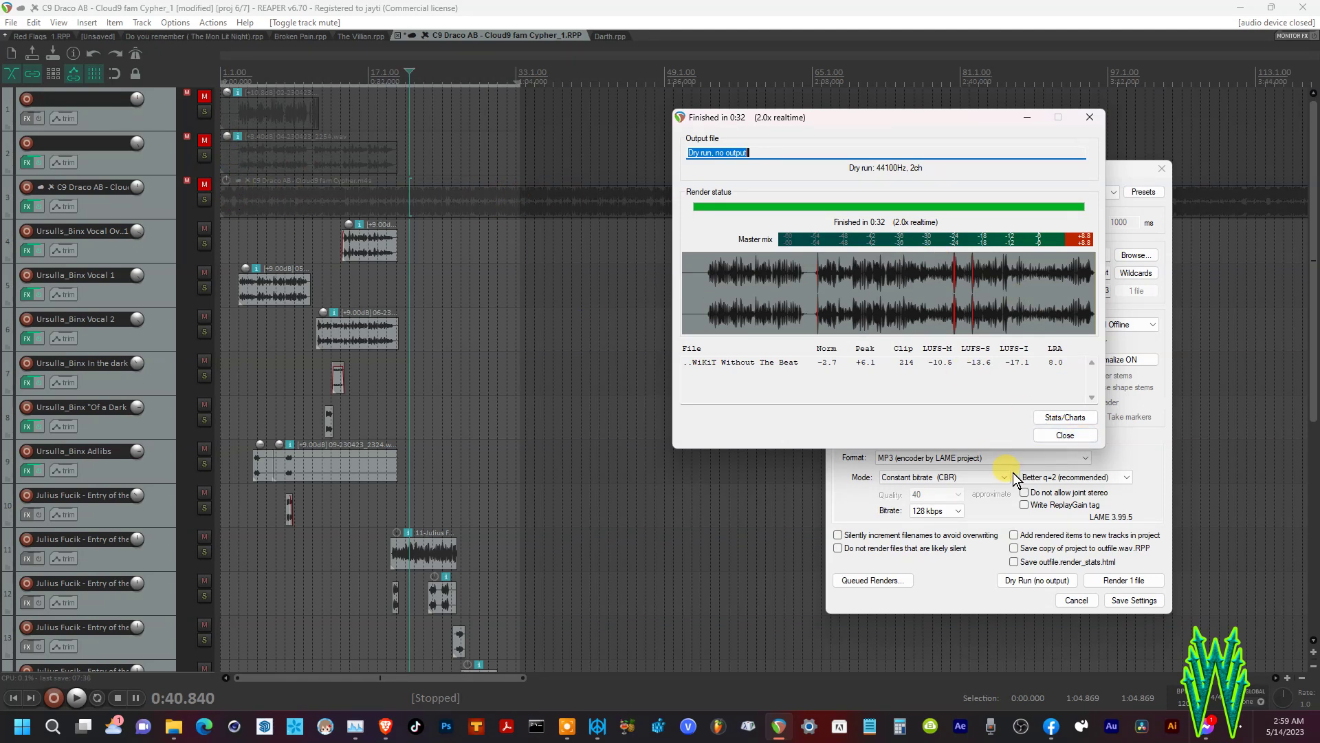
- Set the normalization target to -19 dB RMS-I, turn 2nd pass render off, save the render settings, and complete a dry run
{"action": "left_click", "coordinate": [1062, 435]}
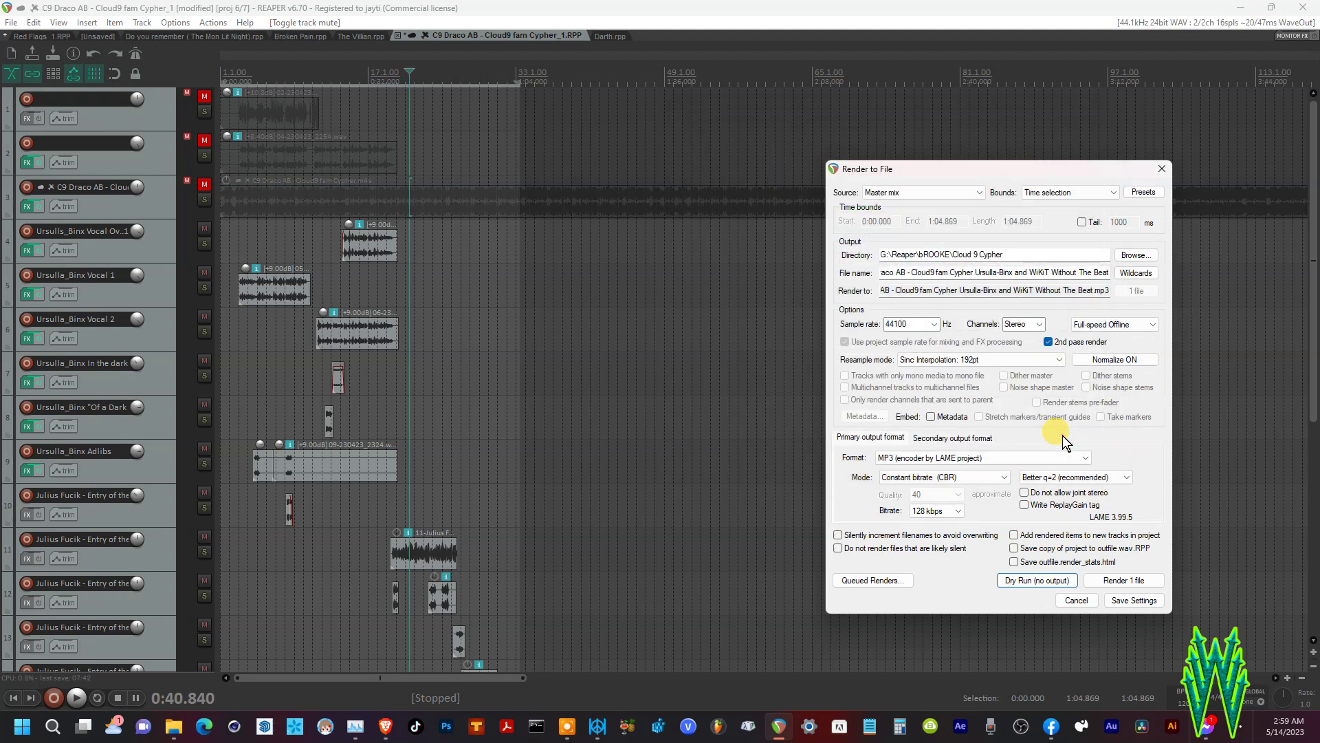
{"action": "left_click", "coordinate": [1116, 358]}
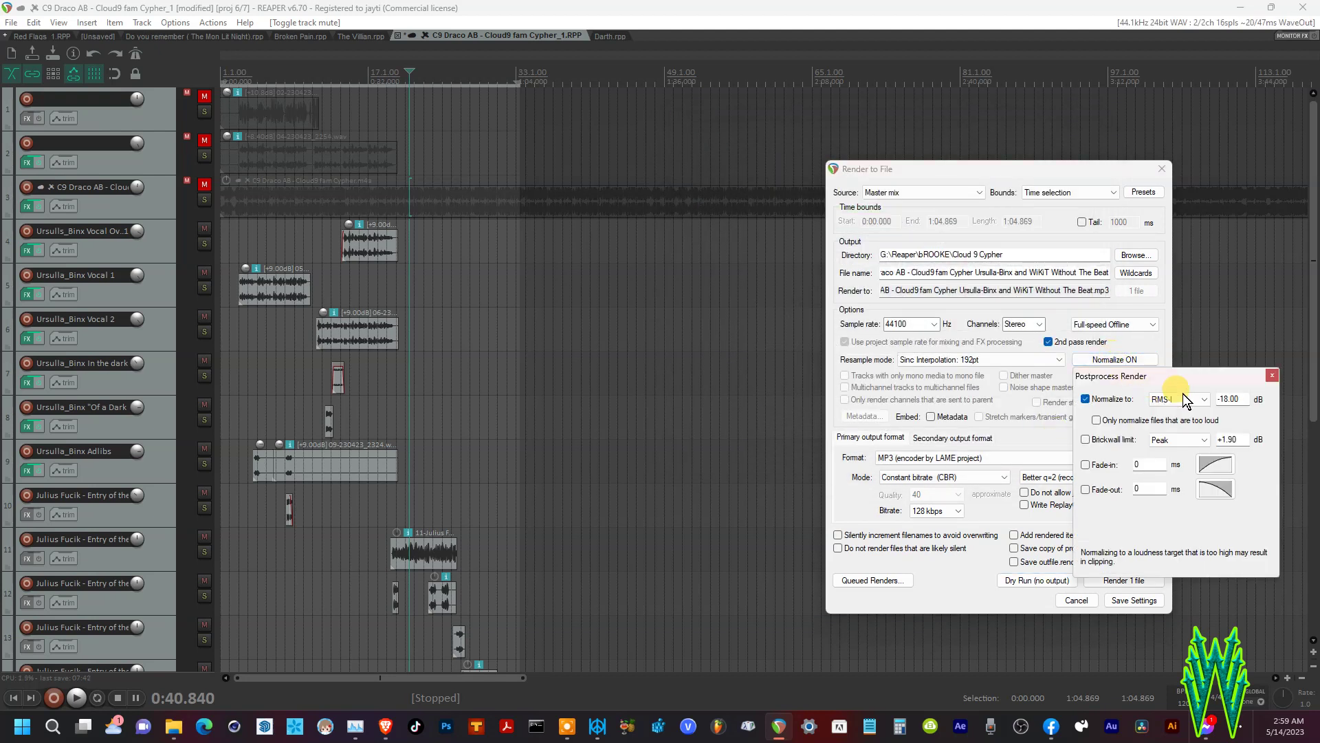
{"action": "left_click", "coordinate": [1228, 398]}
{"action": "type", "text": "9"}
{"action": "left_click", "coordinate": [1137, 340]}
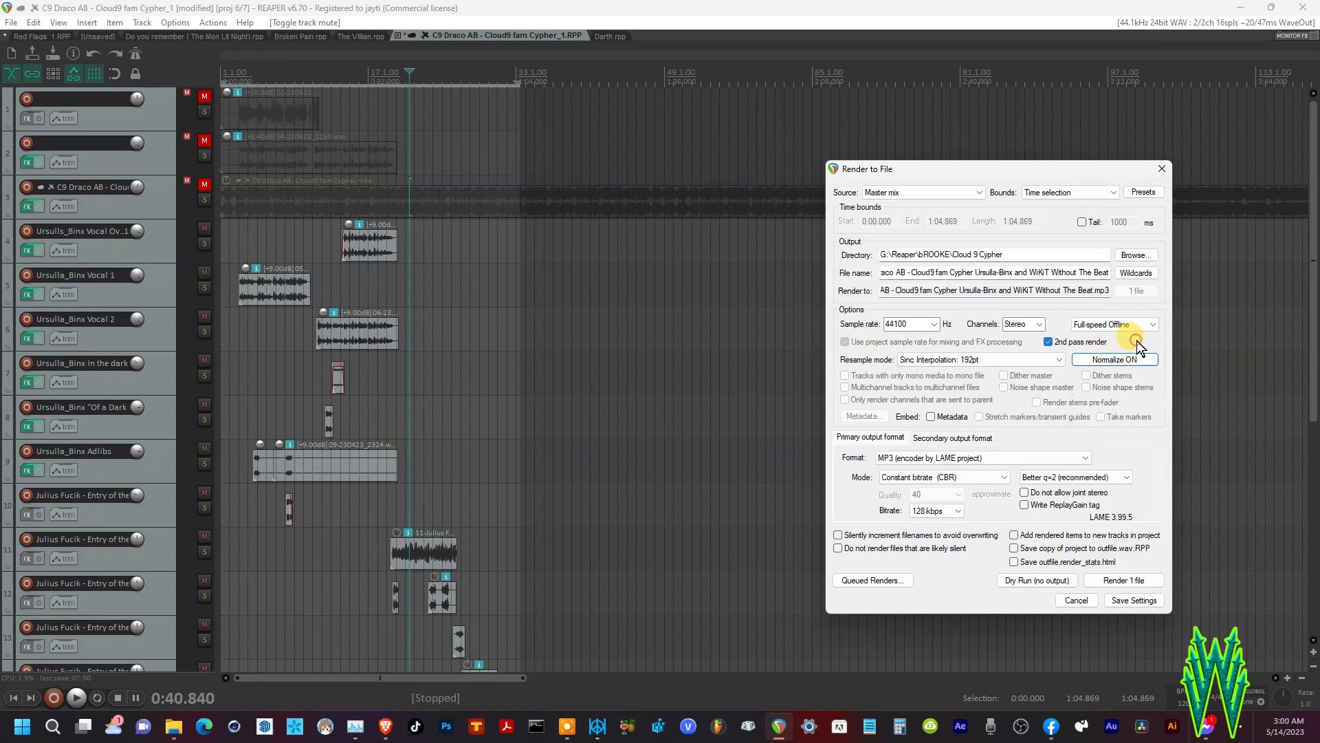
{"action": "left_click", "coordinate": [1136, 341]}
{"action": "left_click", "coordinate": [1128, 597]}
{"action": "left_click", "coordinate": [1034, 580]}
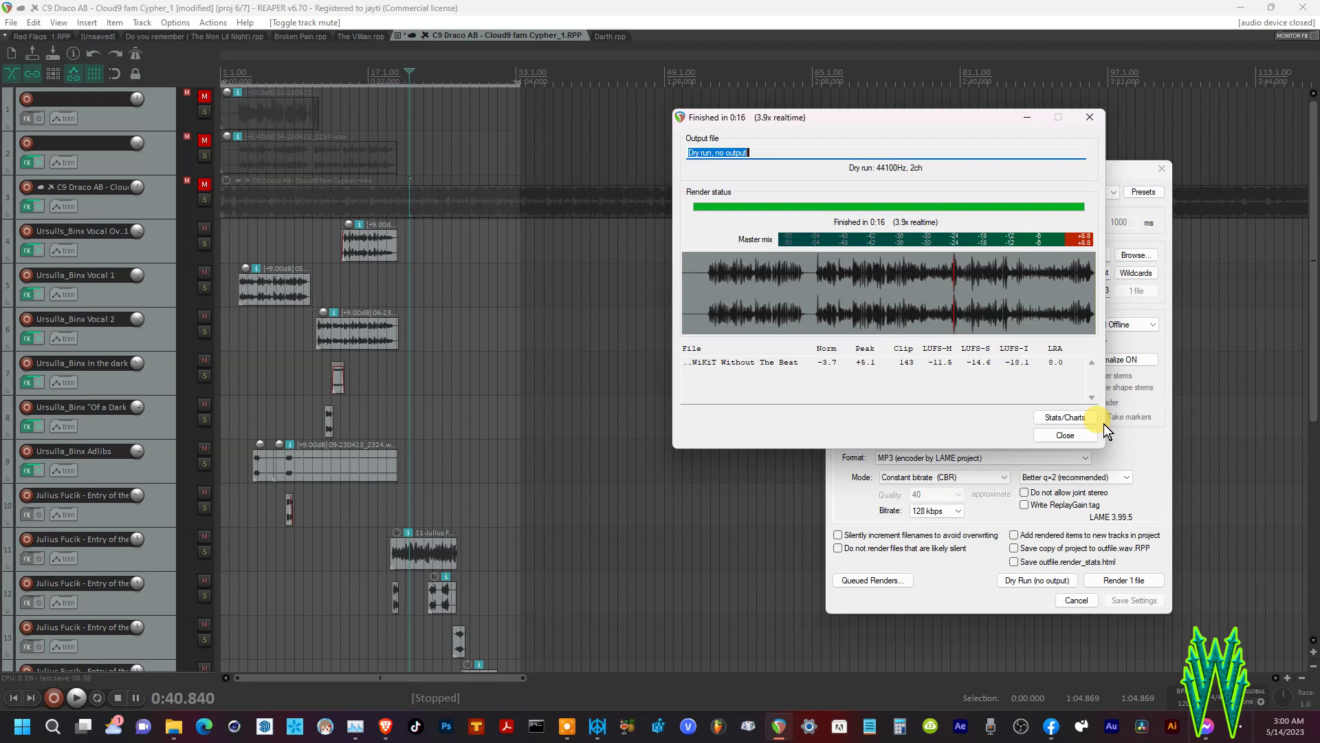
{"action": "left_click", "coordinate": [1063, 435]}
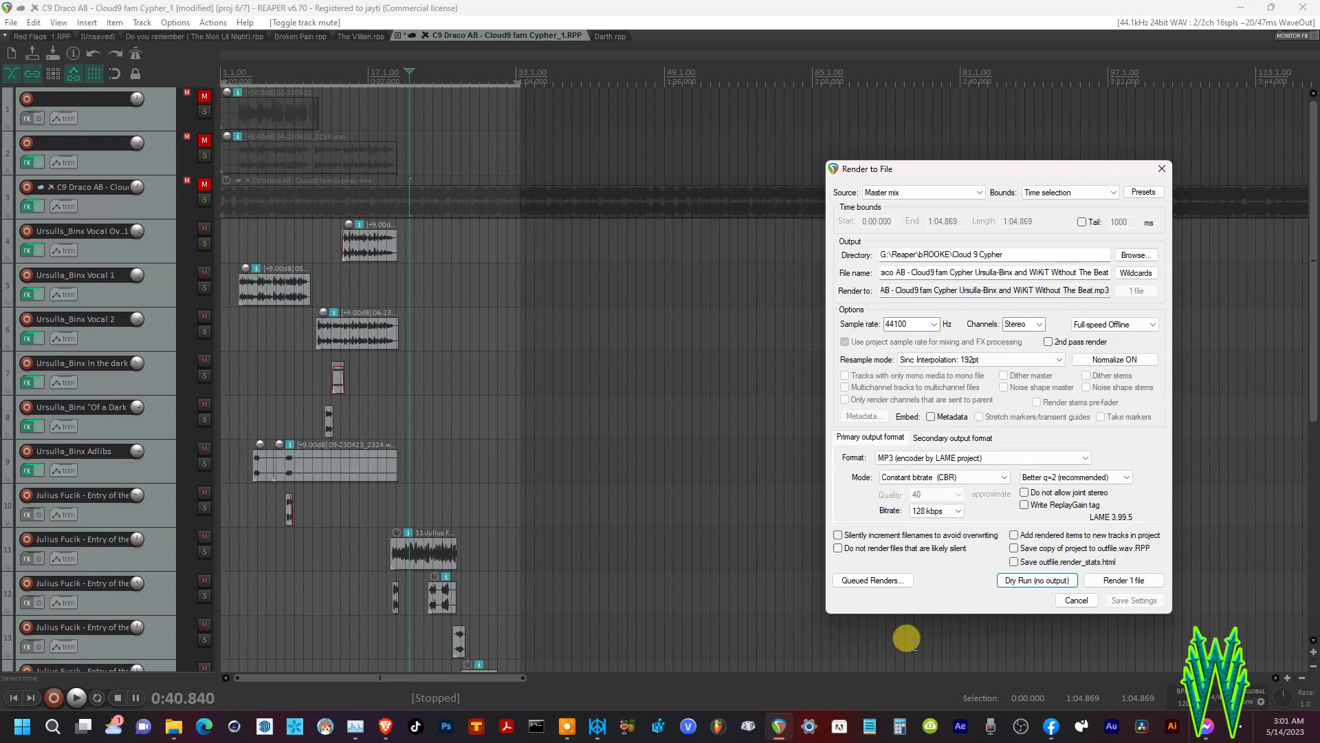
- Play the vocals from about 0:36 and replay the section around the track 19 clips to check that track's level for clipping
{"action": "scroll", "coordinate": [534, 483], "scroll_direction": "down", "scroll_amount": 3}
{"action": "scroll", "coordinate": [353, 456], "scroll_direction": "up", "scroll_amount": 3}
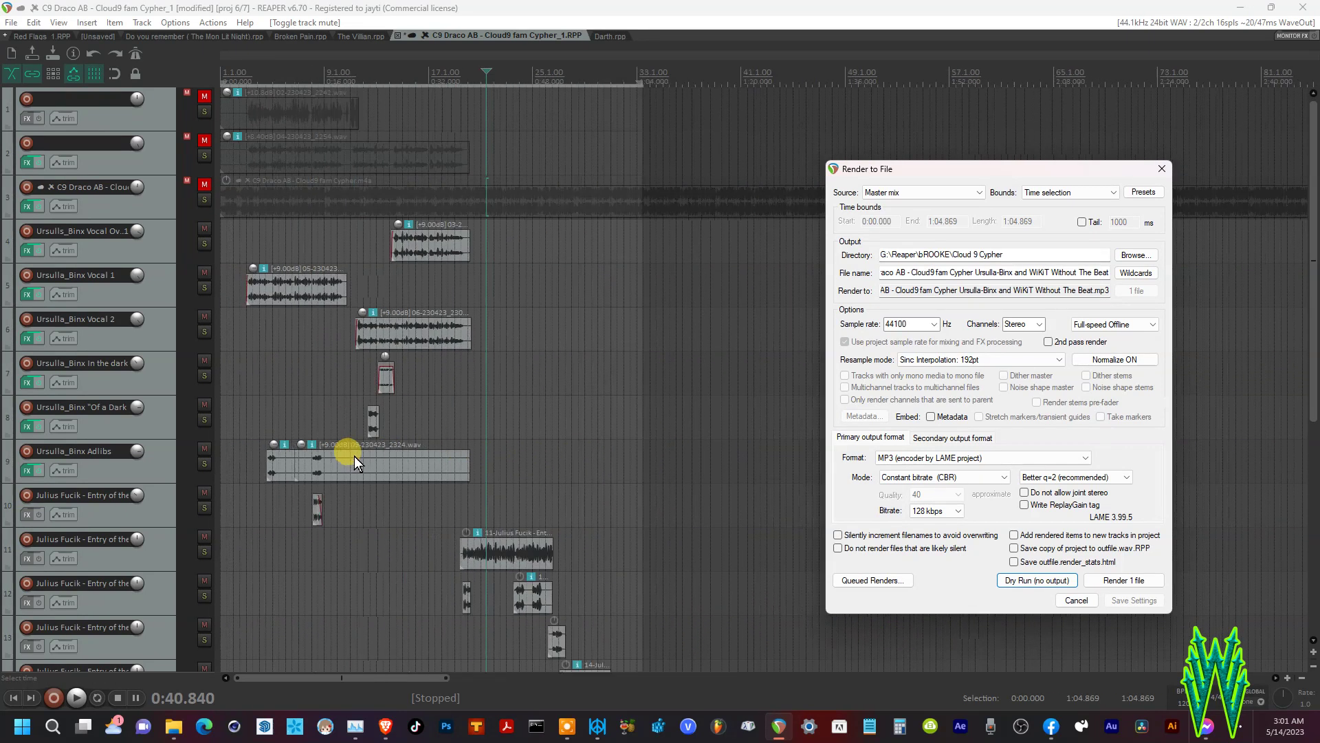
{"action": "scroll", "coordinate": [159, 419], "scroll_direction": "down", "scroll_amount": 6}
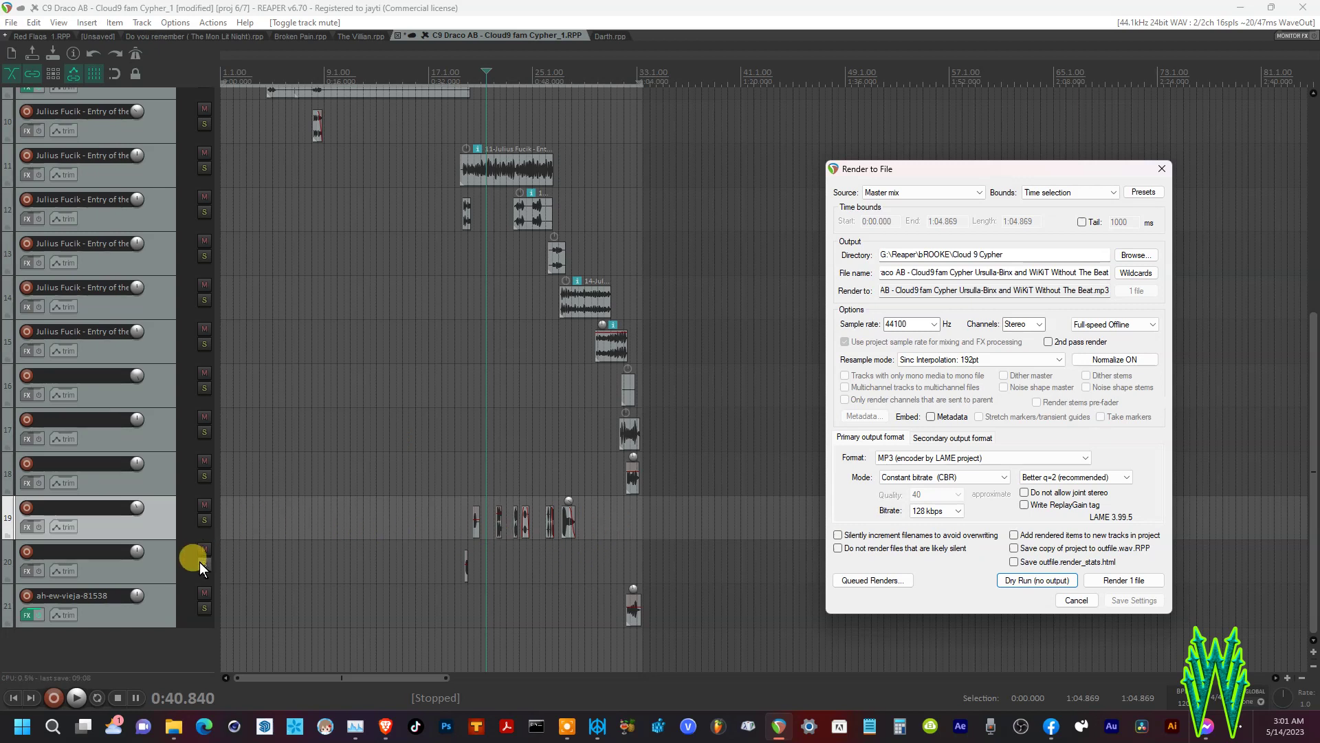
{"action": "left_click", "coordinate": [456, 607]}
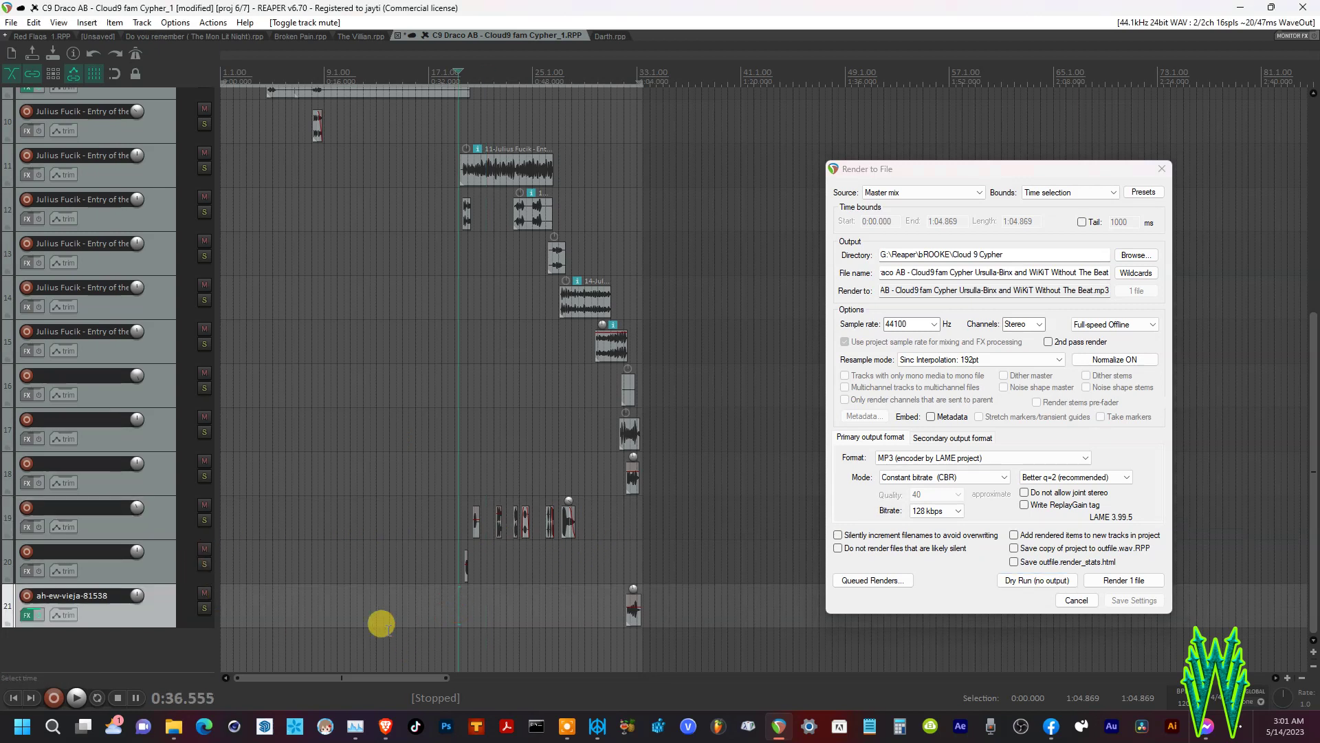
{"action": "left_click", "coordinate": [74, 698]}
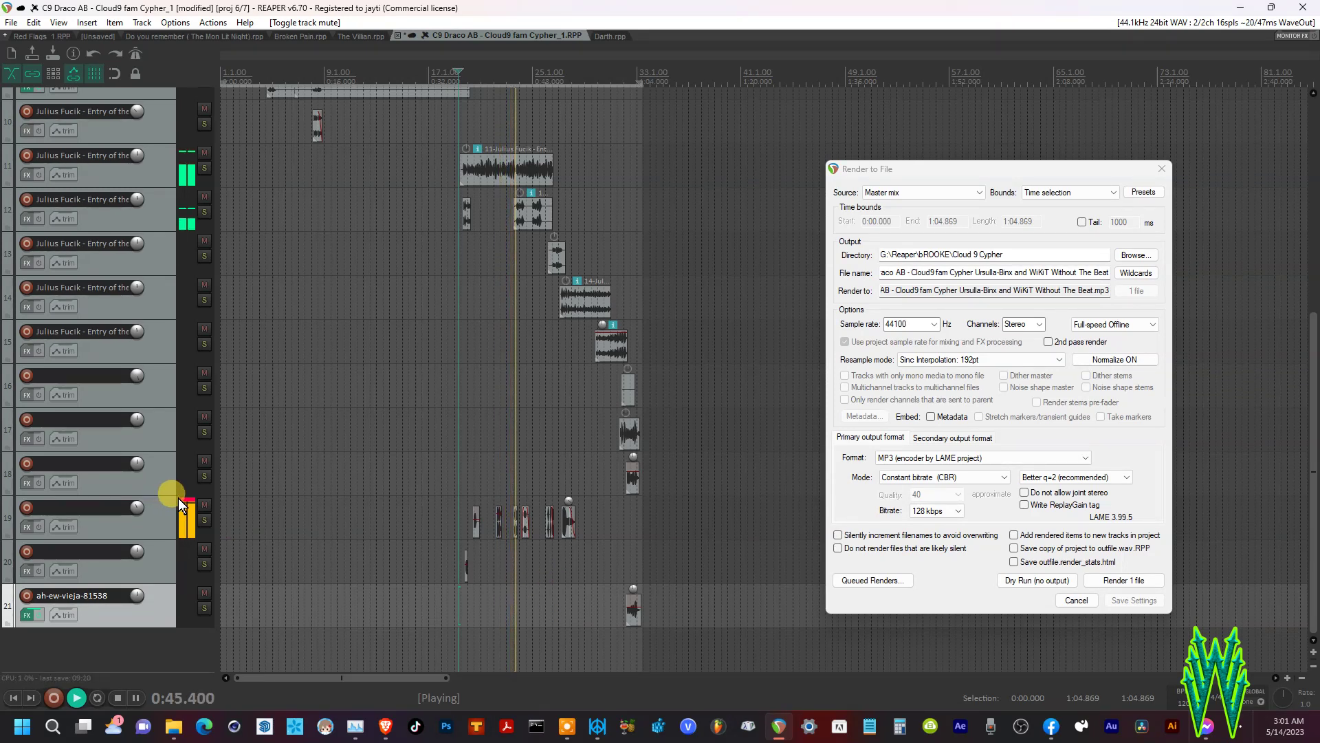
{"action": "left_click", "coordinate": [499, 559]}
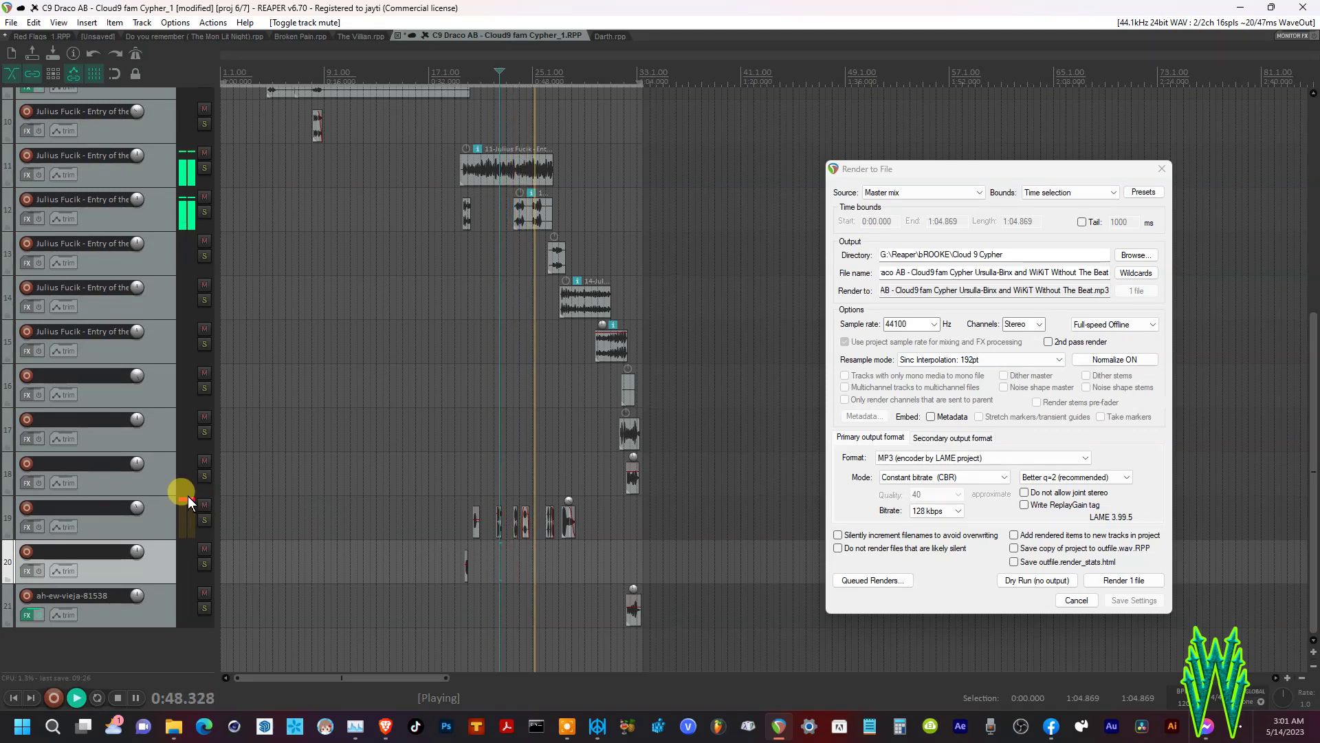
{"action": "left_click", "coordinate": [518, 549]}
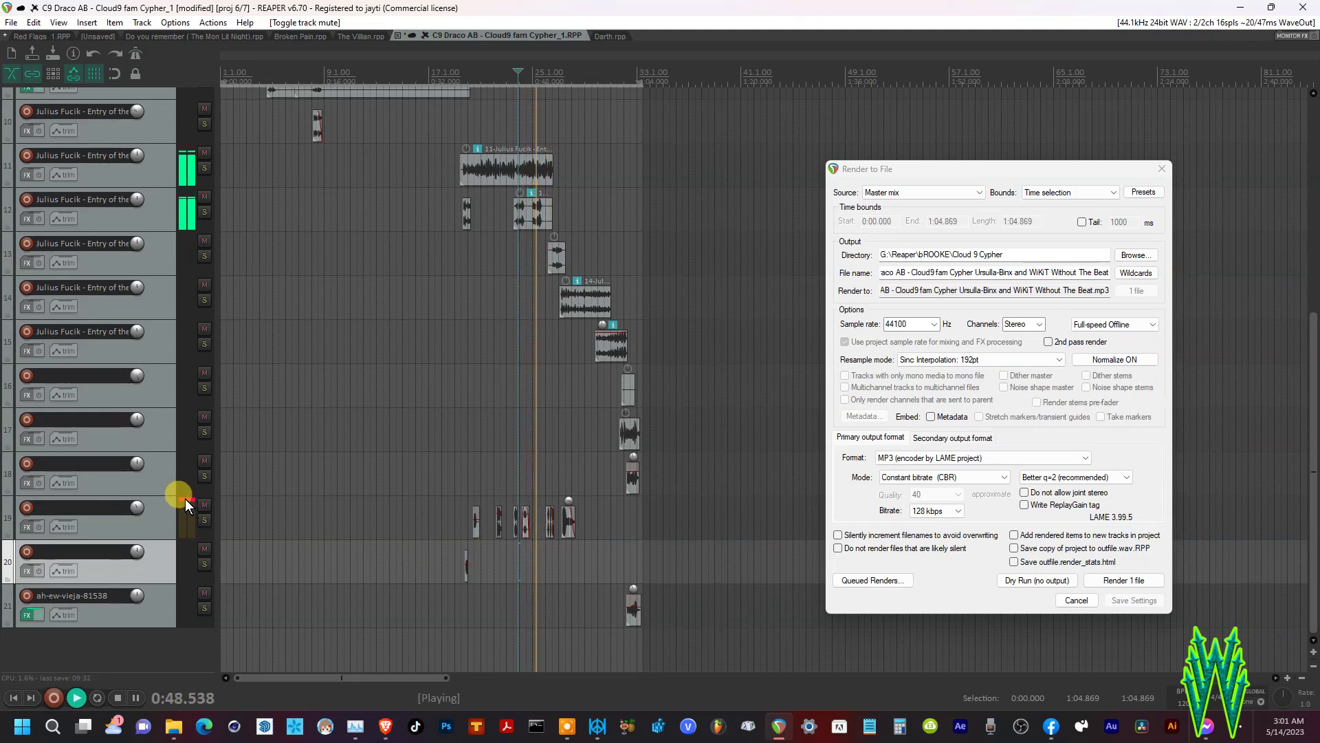
{"action": "left_click", "coordinate": [519, 550]}
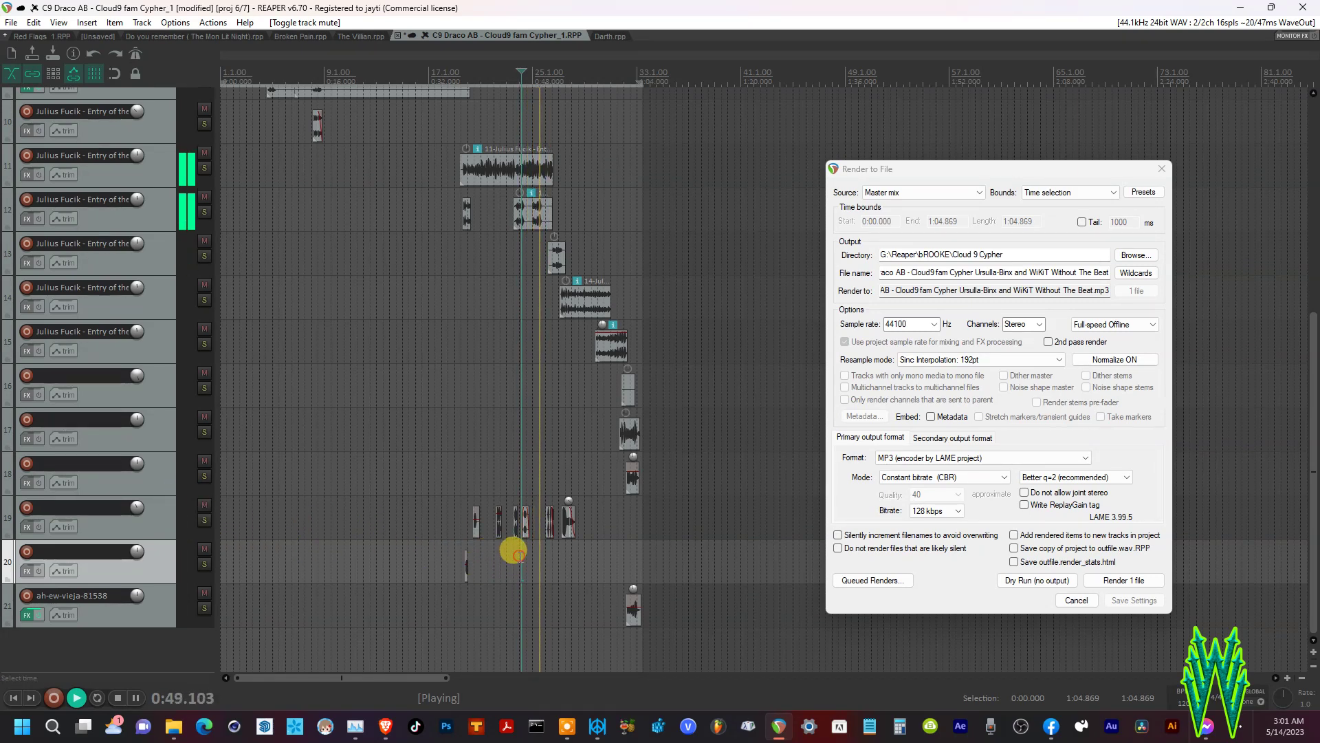
{"action": "left_click", "coordinate": [514, 550]}
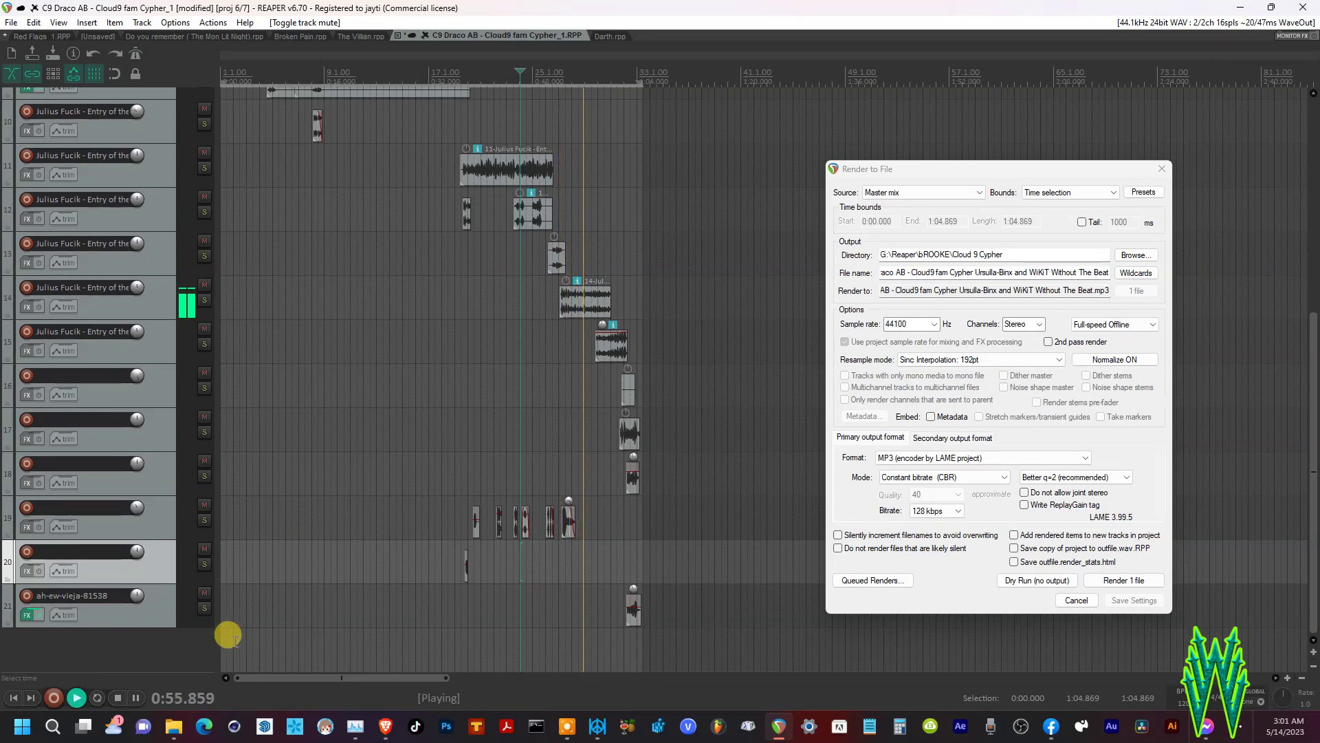
{"action": "left_click", "coordinate": [116, 697]}
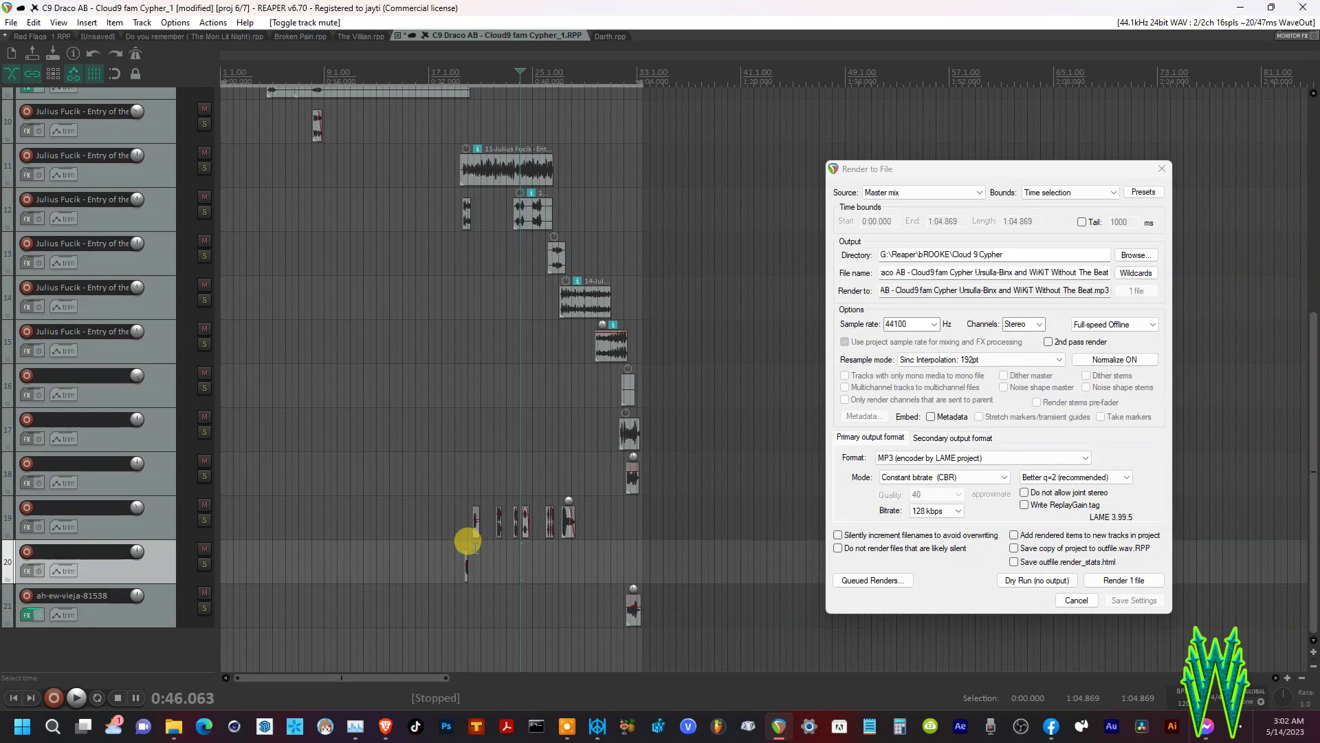
{"action": "left_click", "coordinate": [510, 543]}
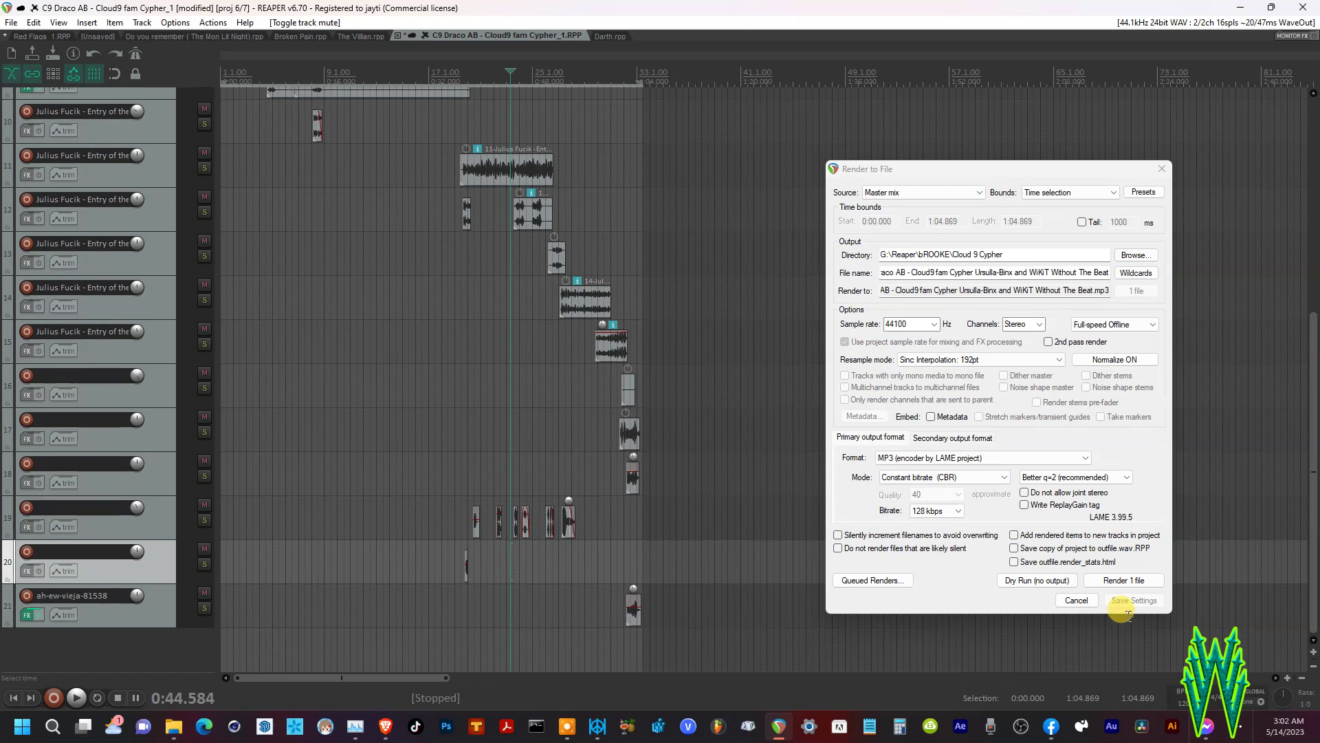
- Render the vocals without the beat to MP3, overwriting the existing file, and listen to the result in Media Player
{"action": "left_click", "coordinate": [1121, 579]}
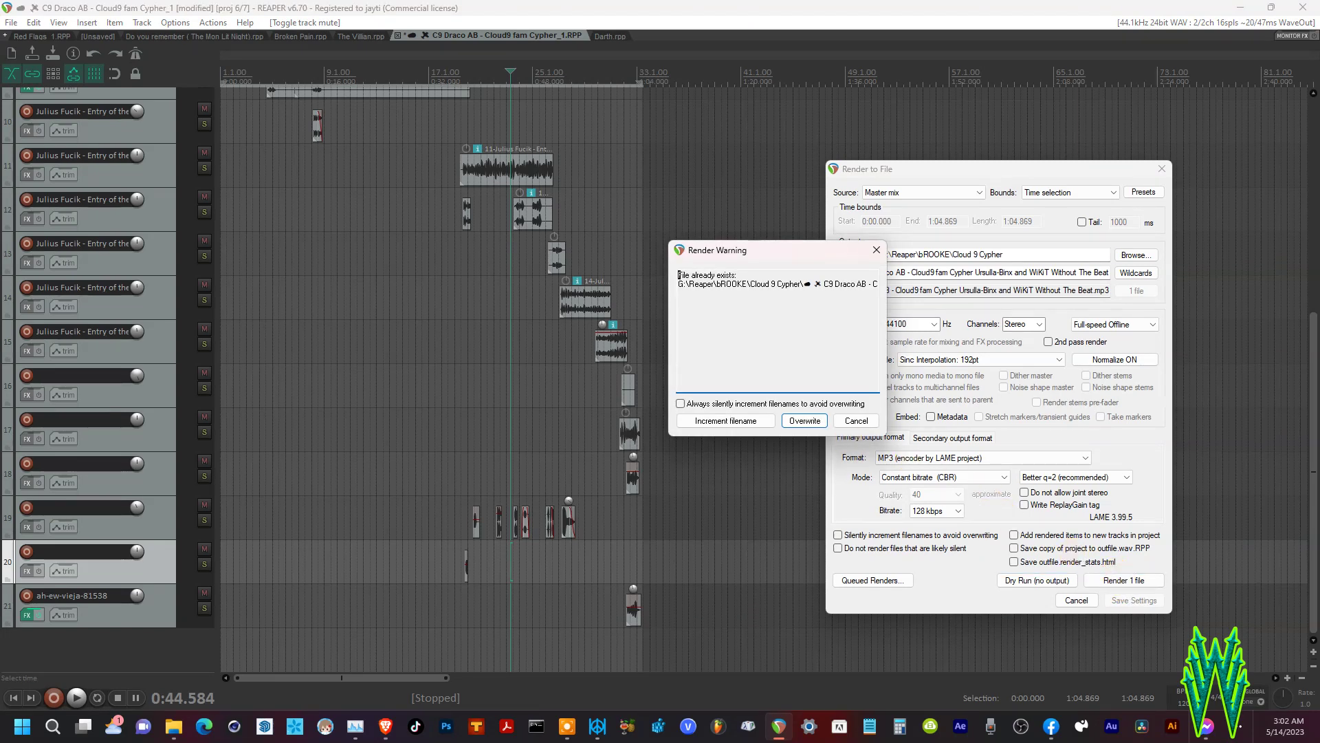
{"action": "left_click", "coordinate": [803, 421]}
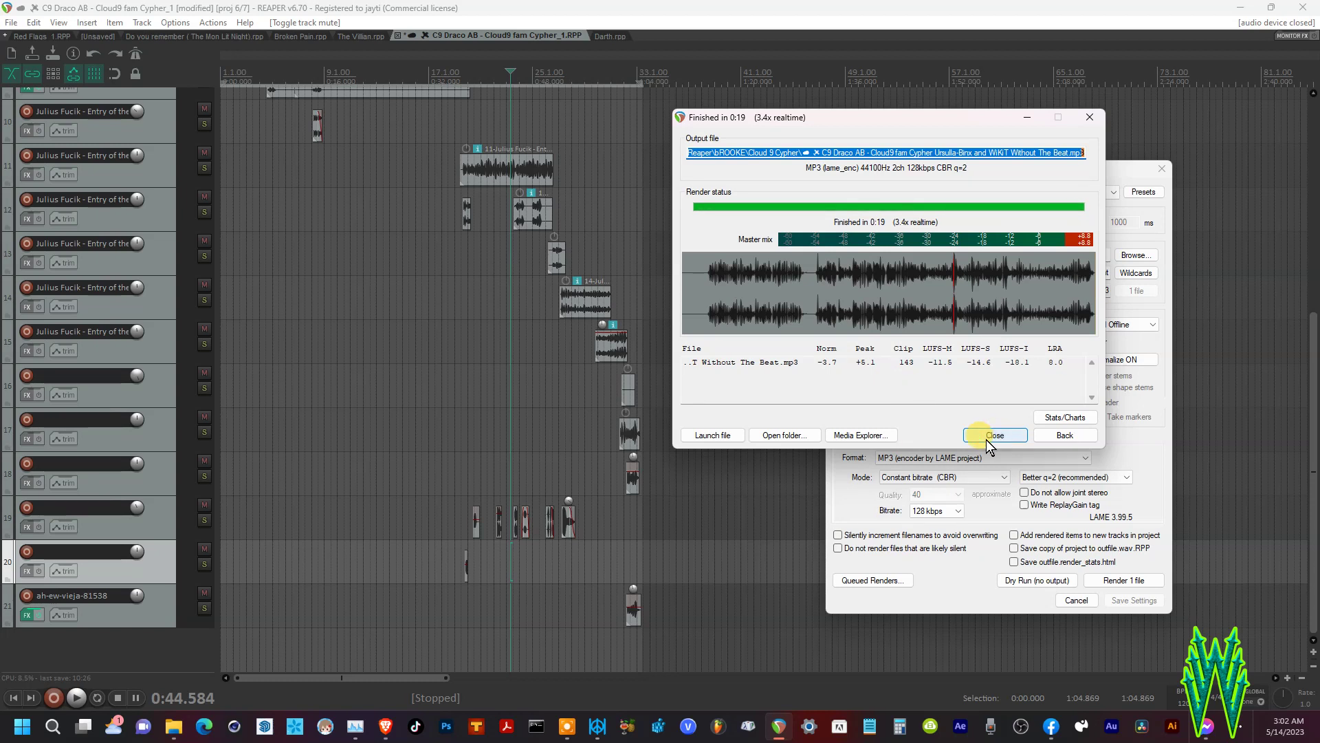
{"action": "left_click", "coordinate": [784, 435]}
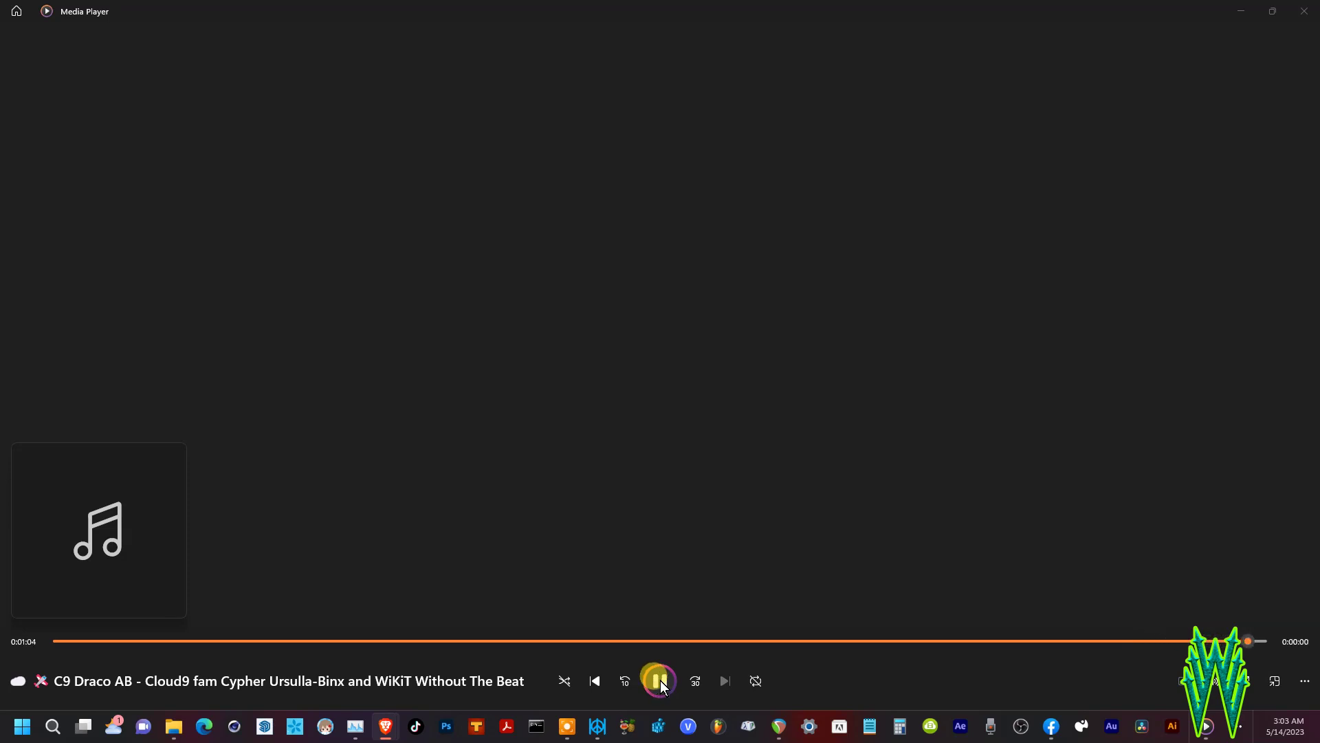
{"action": "left_click", "coordinate": [1304, 12]}
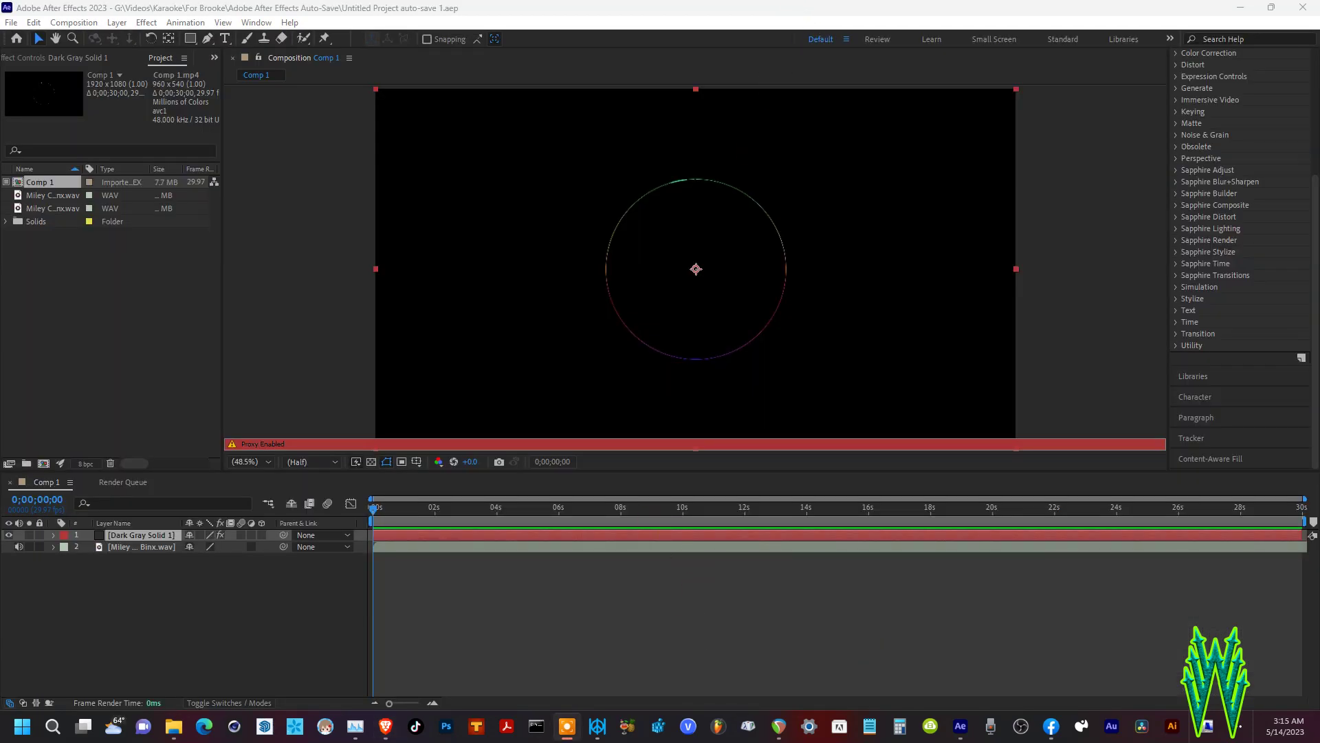
- Switch to After Effects and preview the circular audio spectrum animation in Comp 1 from the start
{"action": "left_click_drag", "start_coordinate": [803, 9], "coordinate": [714, 490]}
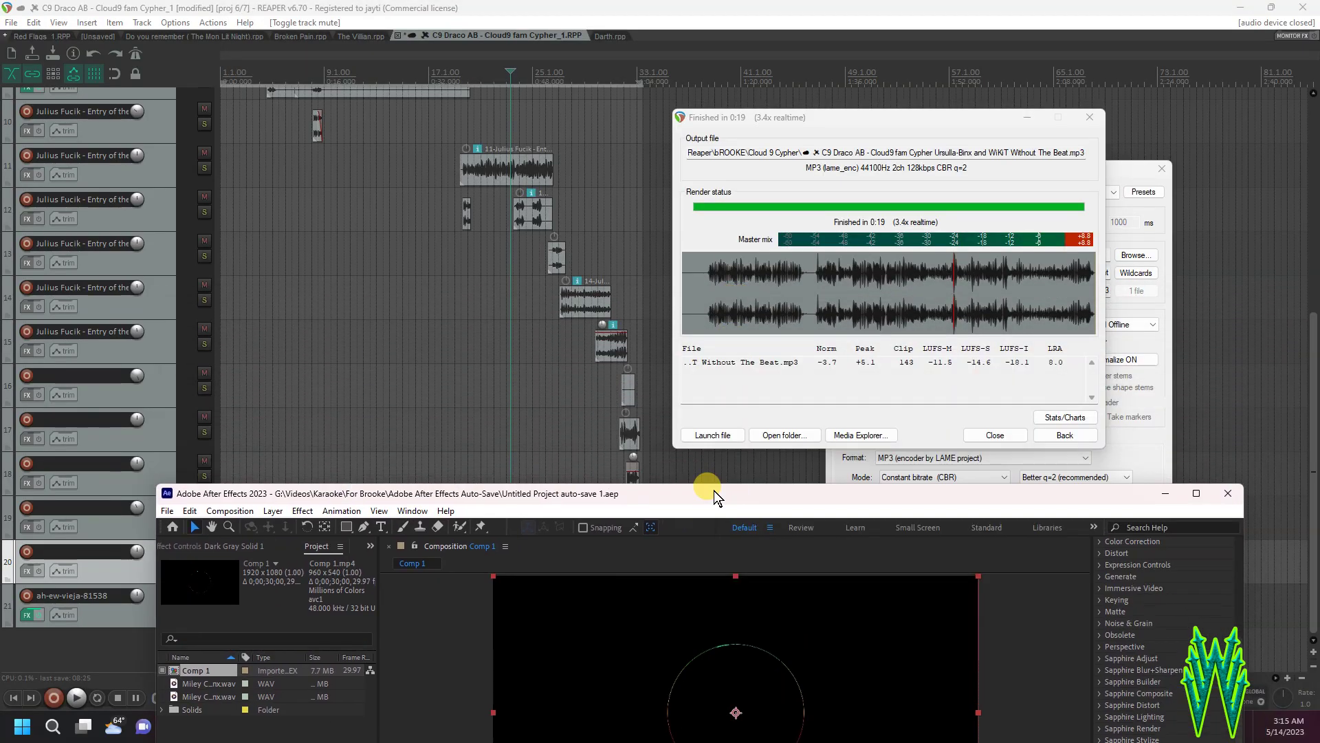
{"action": "double_click", "coordinate": [713, 490]}
{"action": "key", "text": "space"}
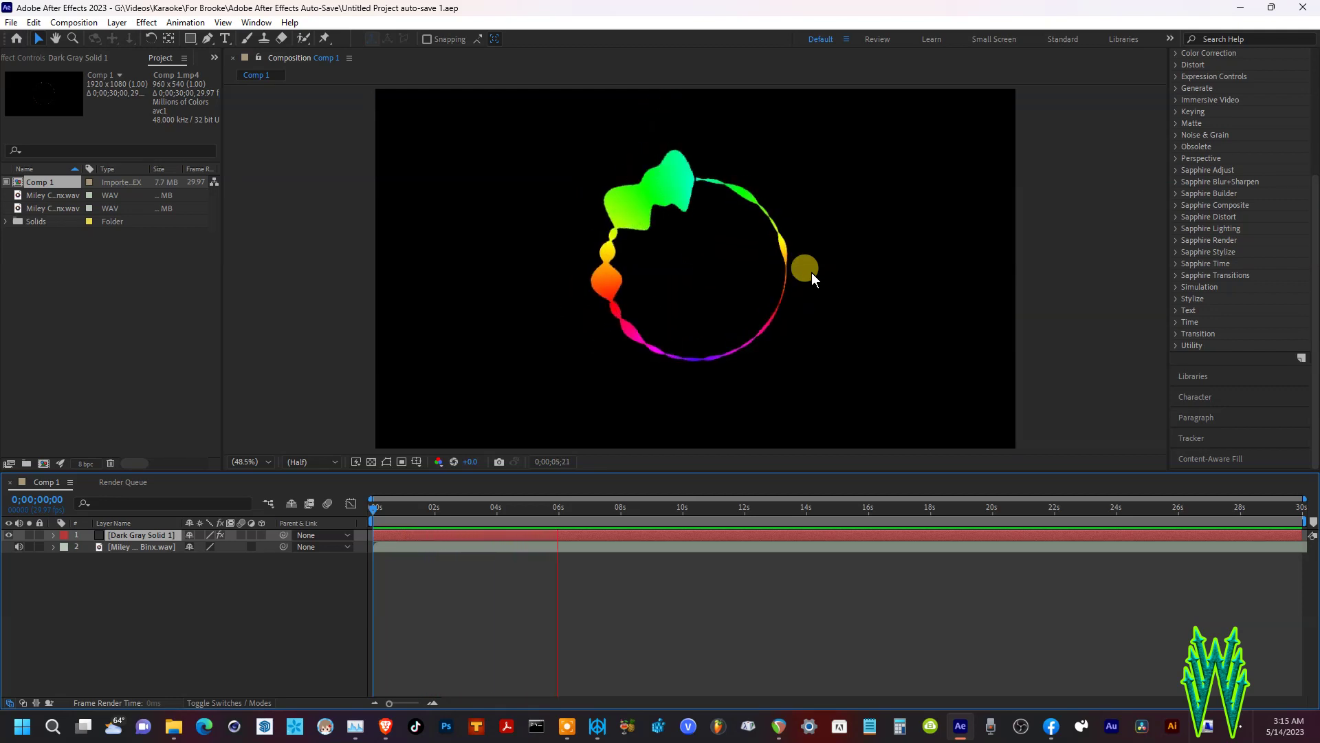
{"action": "left_click", "coordinate": [812, 272]}
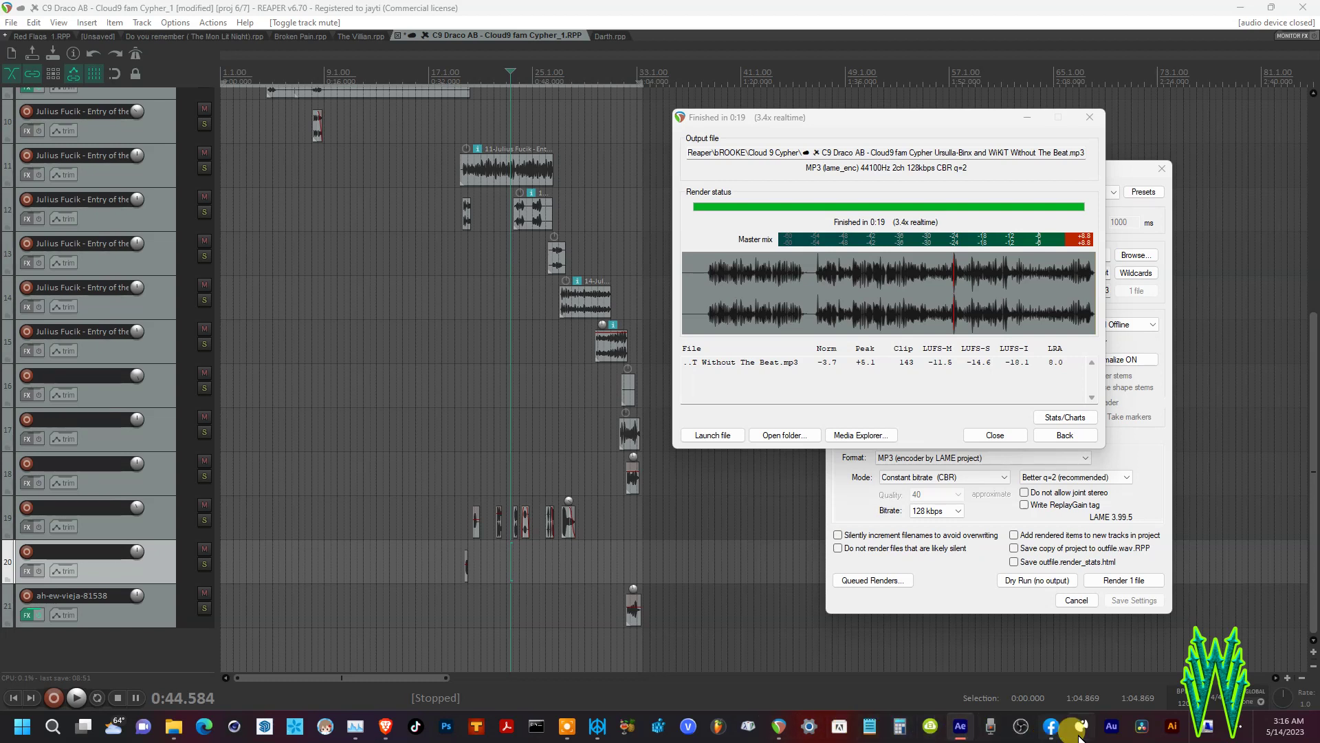
{"action": "left_click", "coordinate": [1239, 727]}
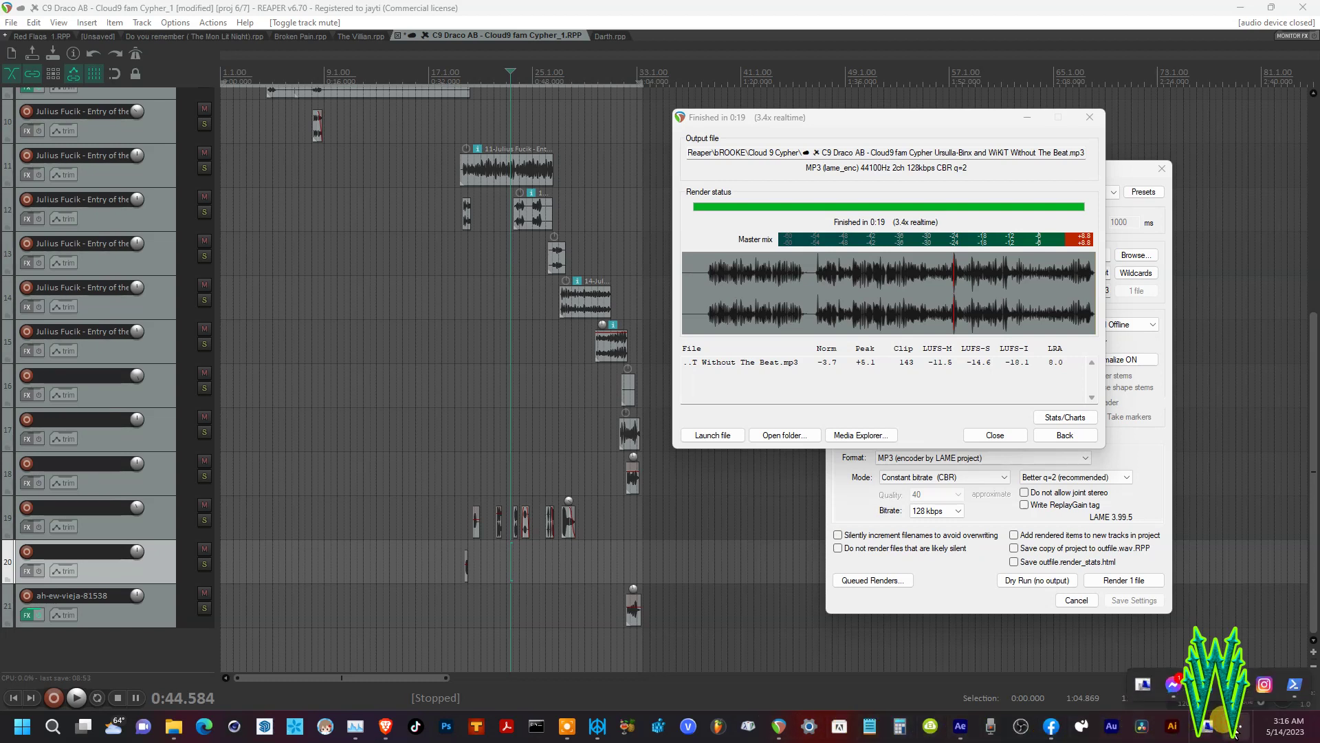
{"action": "left_click", "coordinate": [1235, 729]}
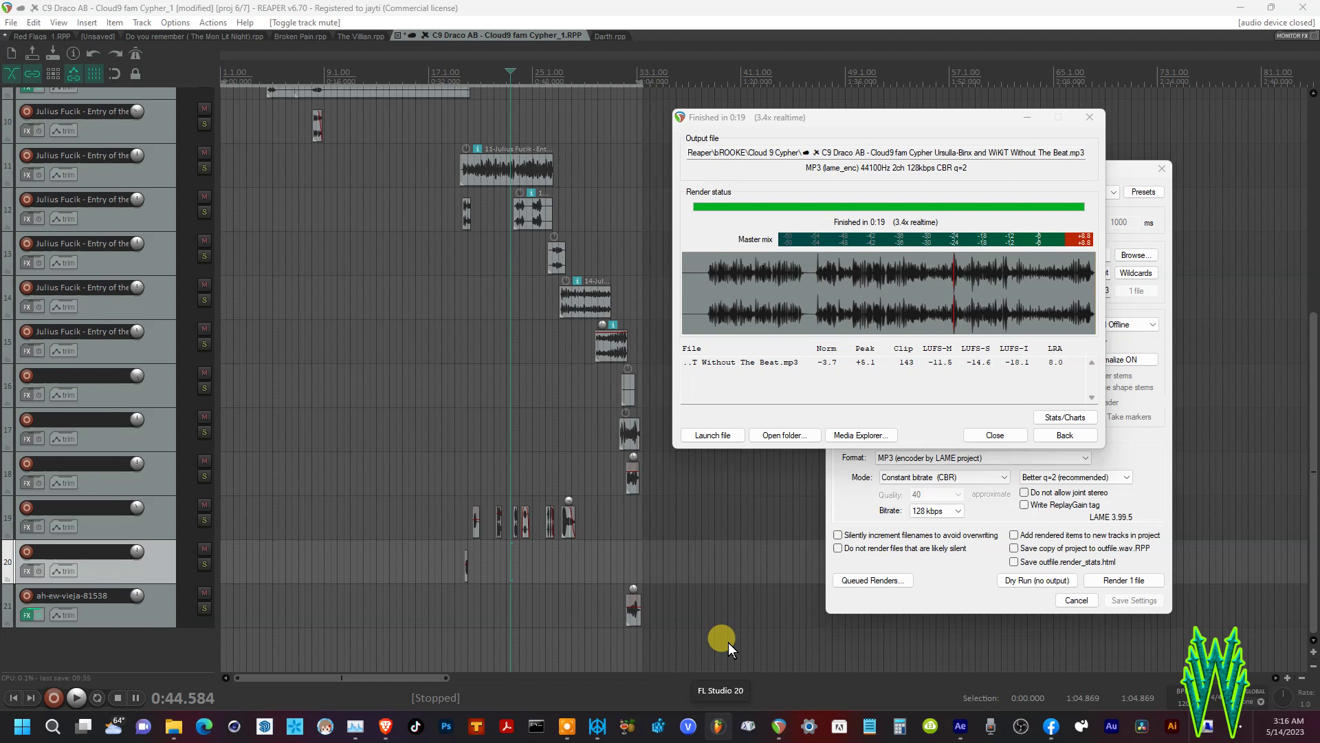
- Close the finished render report and quit REAPER, saving the Cloud9 fam Cypher_1 project
{"action": "left_click", "coordinate": [993, 435]}
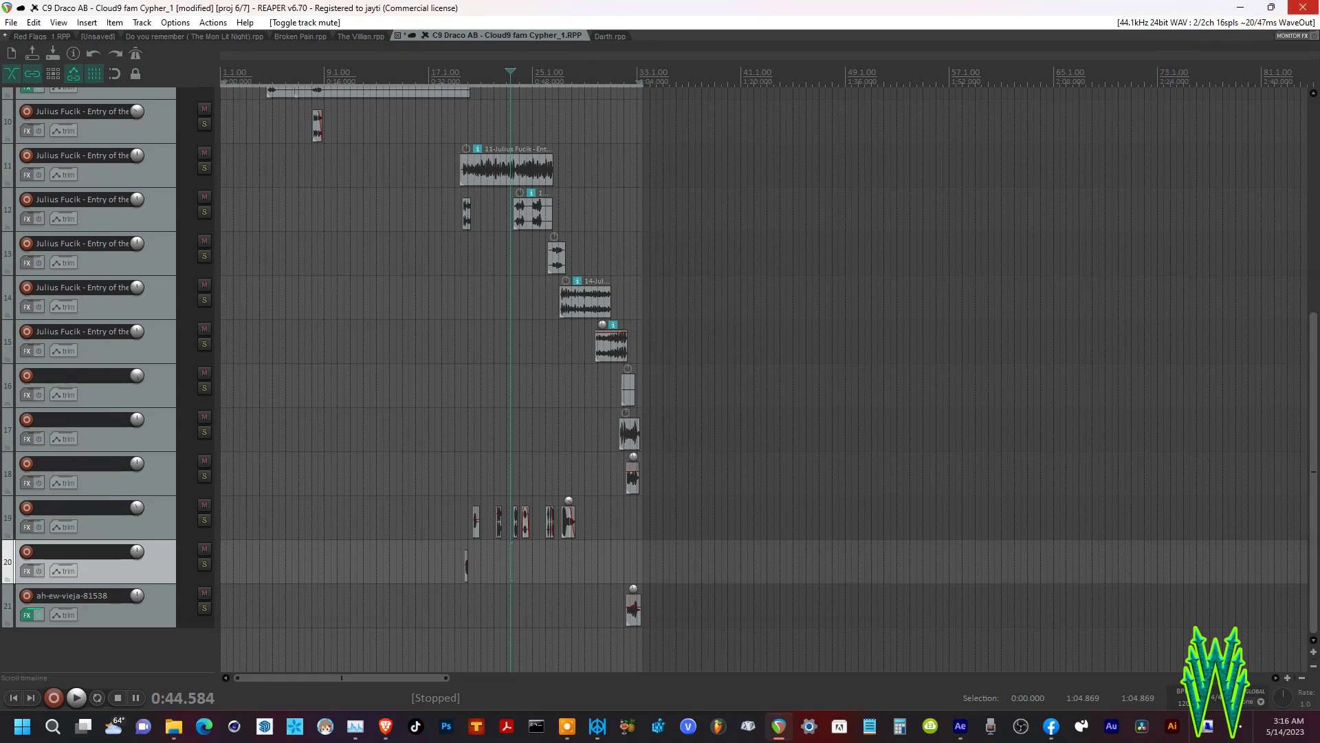
{"action": "left_click", "coordinate": [1303, 8]}
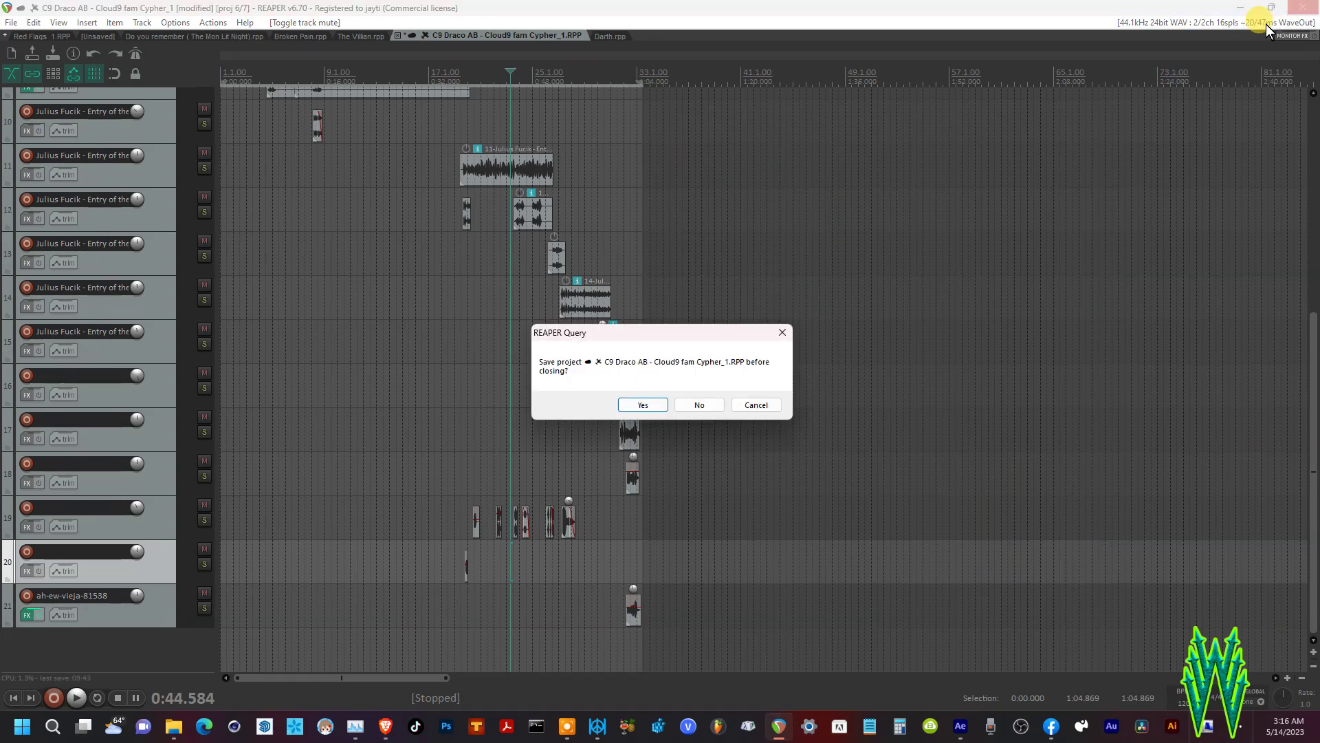
{"action": "left_click", "coordinate": [643, 404]}
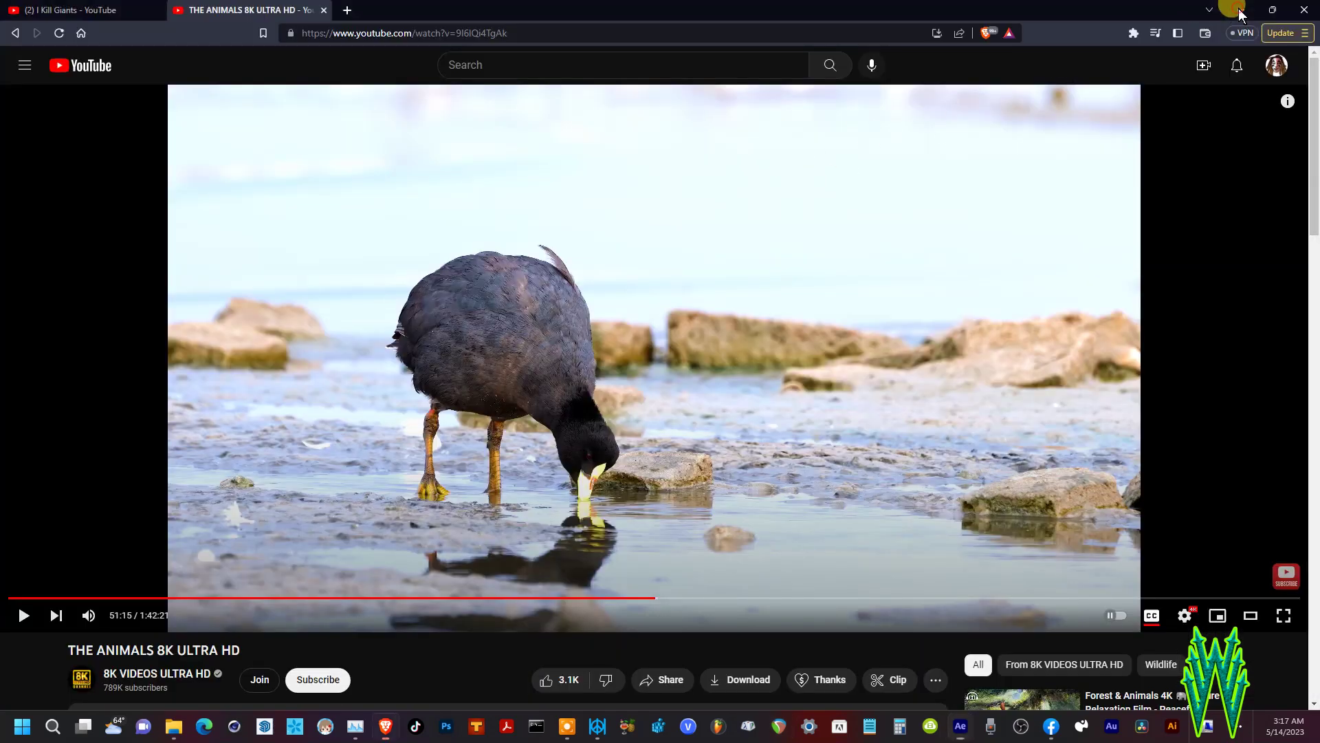
- Minimize the browser, return to After Effects, and open the "see you again Straight Graphic" project from the auto-save folder's parent folder
{"action": "left_click", "coordinate": [1239, 10]}
{"action": "left_click_drag", "start_coordinate": [0, 103], "coordinate": [691, 1]}
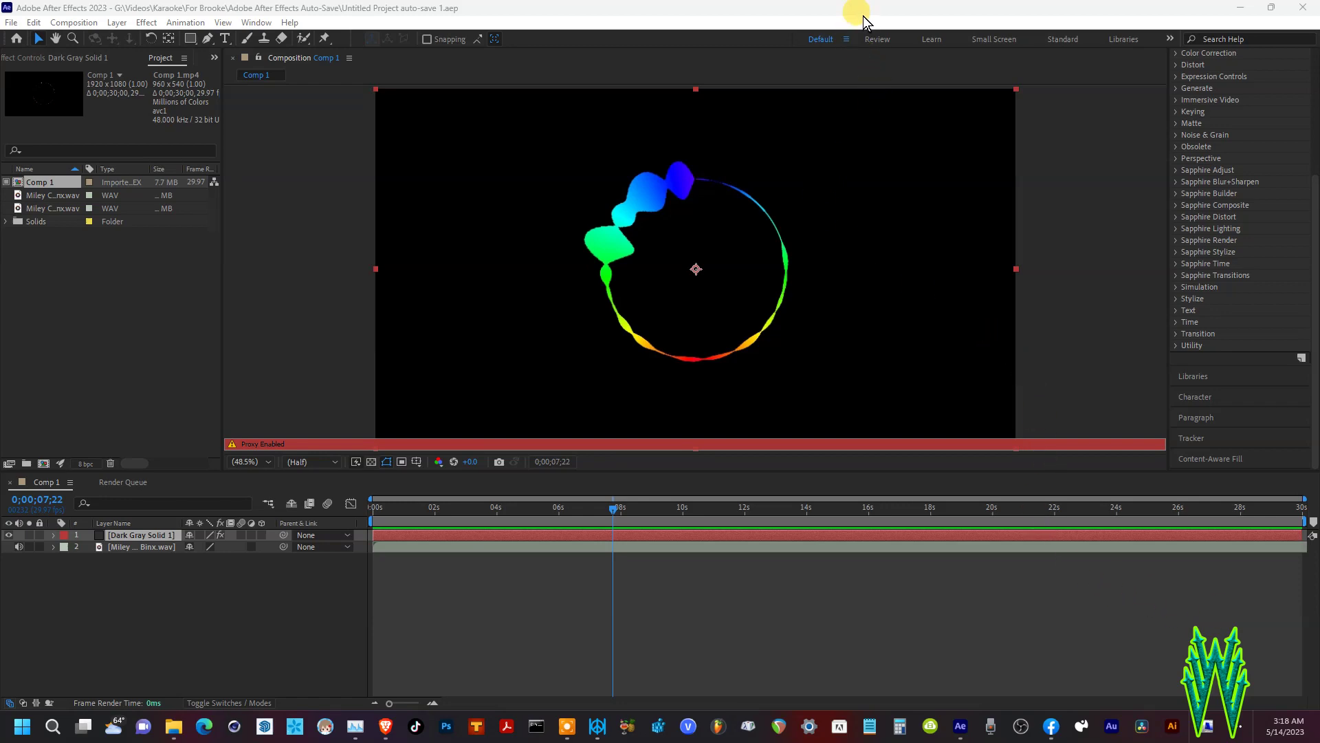
{"action": "left_click_drag", "start_coordinate": [855, 12], "coordinate": [176, 444]}
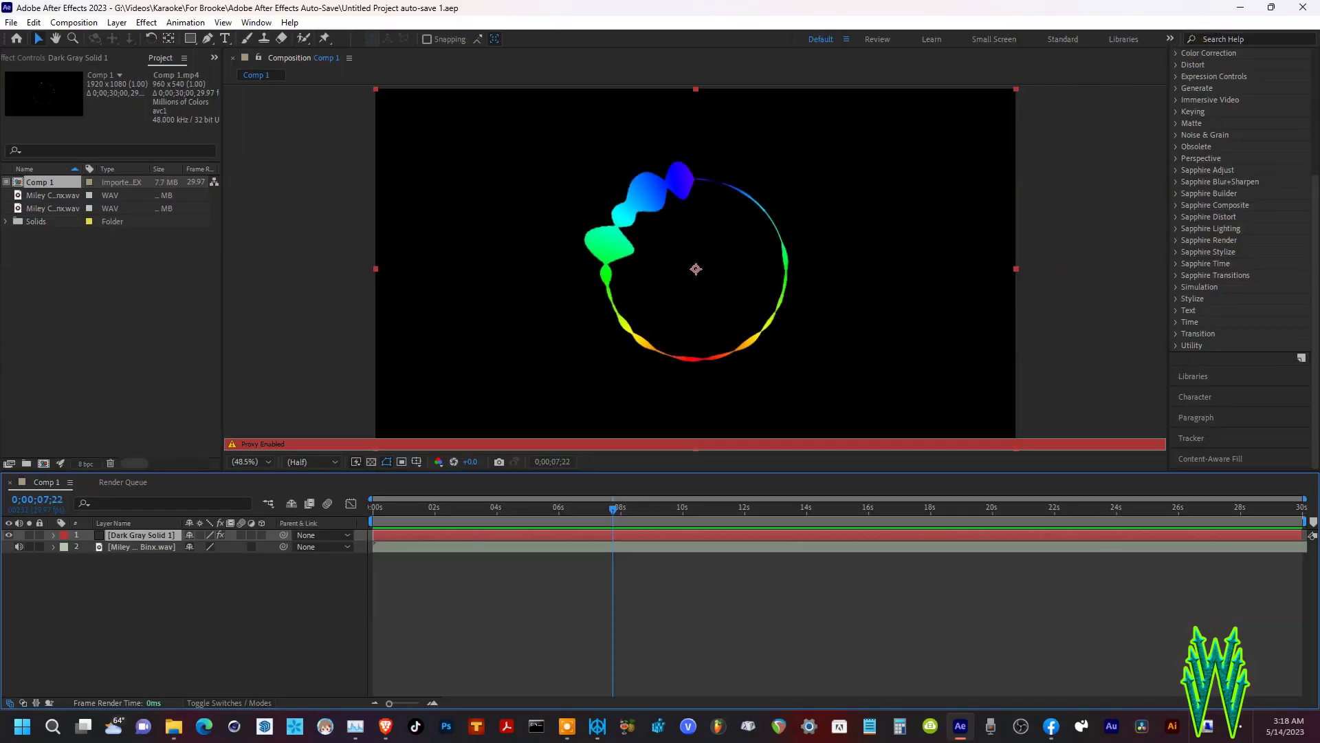
{"action": "left_click", "coordinate": [12, 23]}
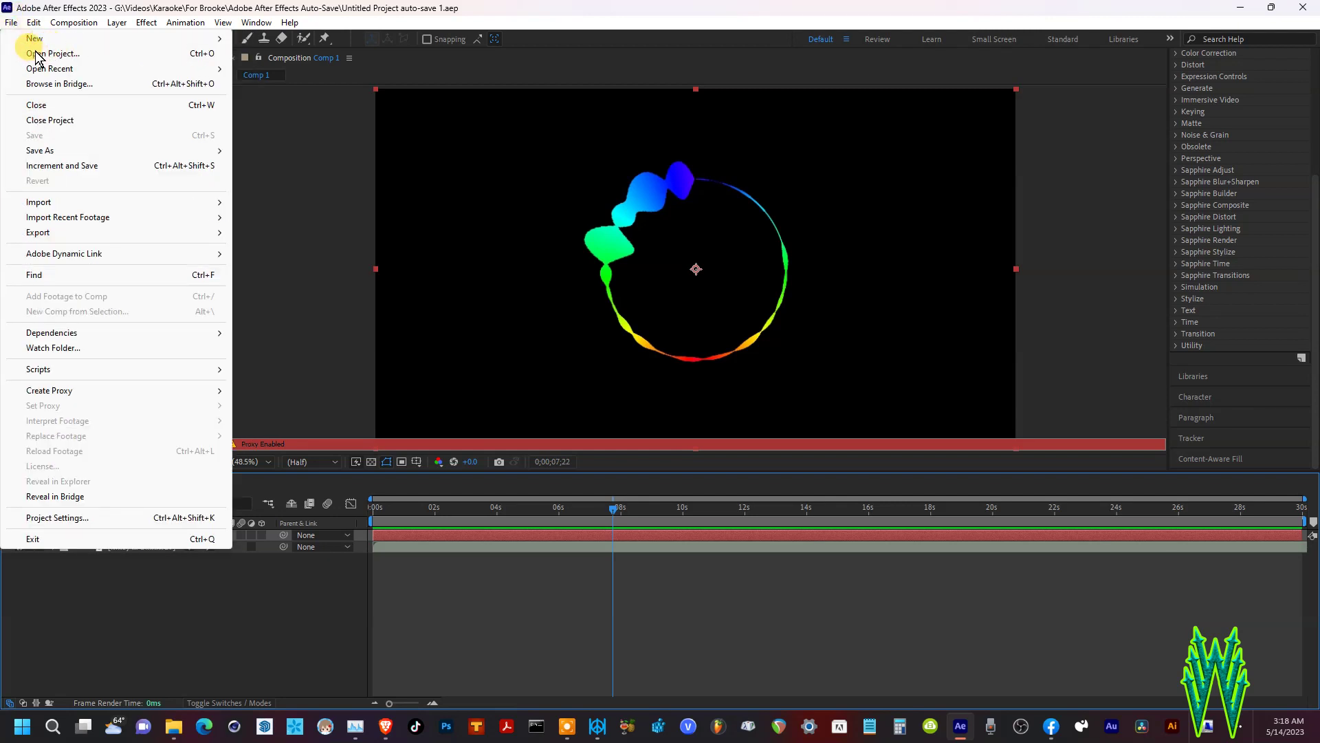
{"action": "left_click", "coordinate": [60, 54]}
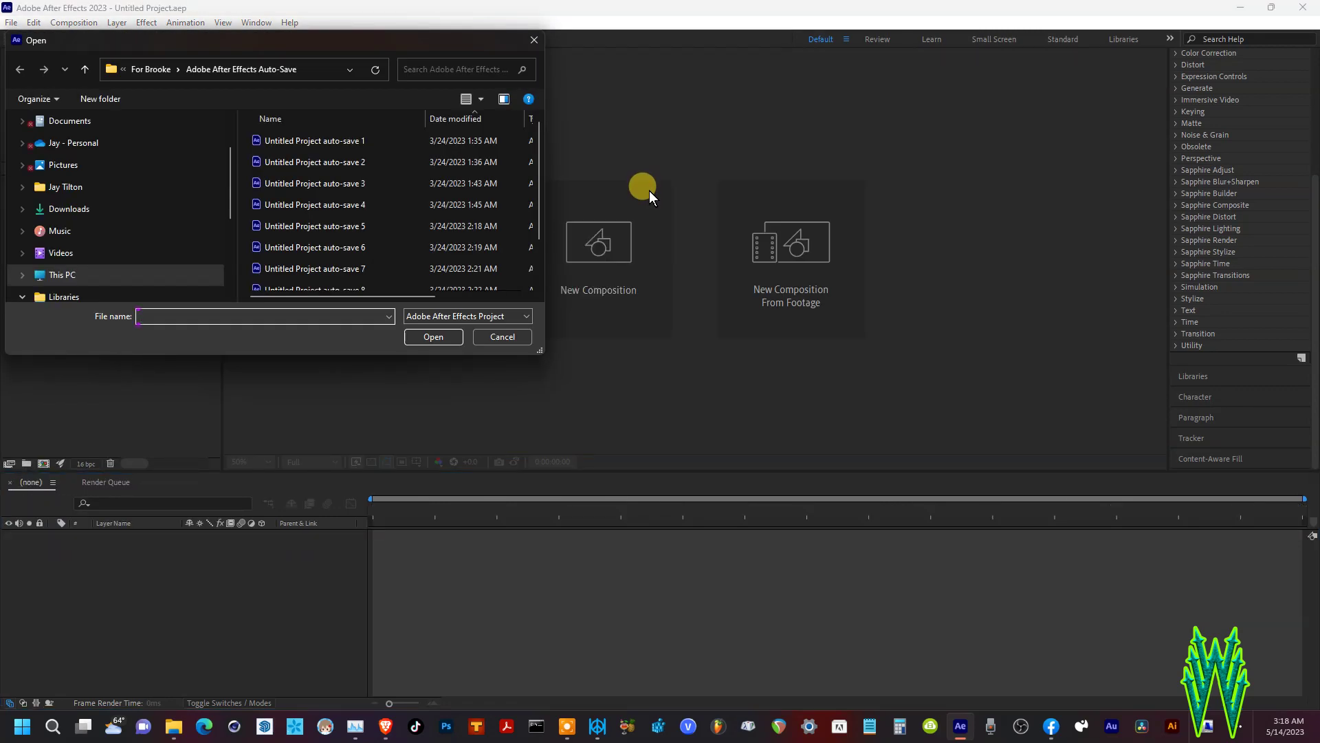
{"action": "left_click", "coordinate": [160, 69]}
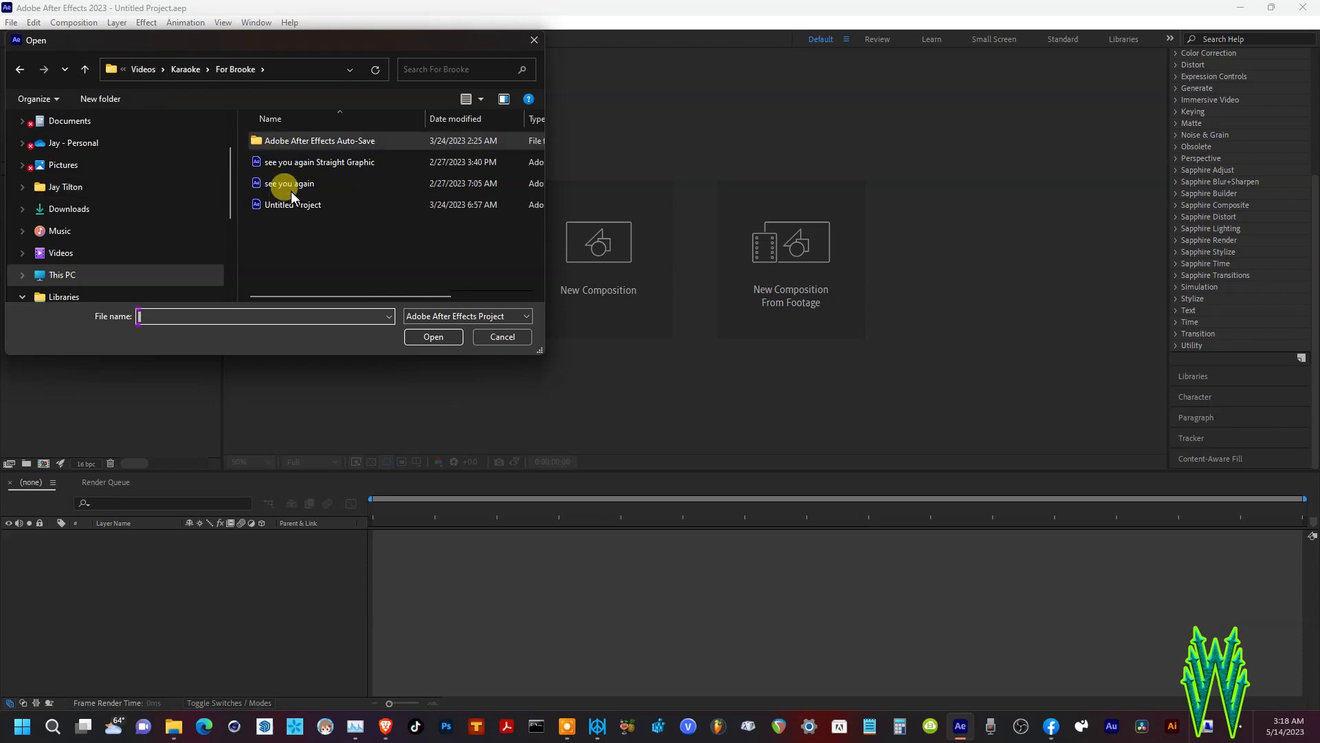
{"action": "double_click", "coordinate": [333, 163]}
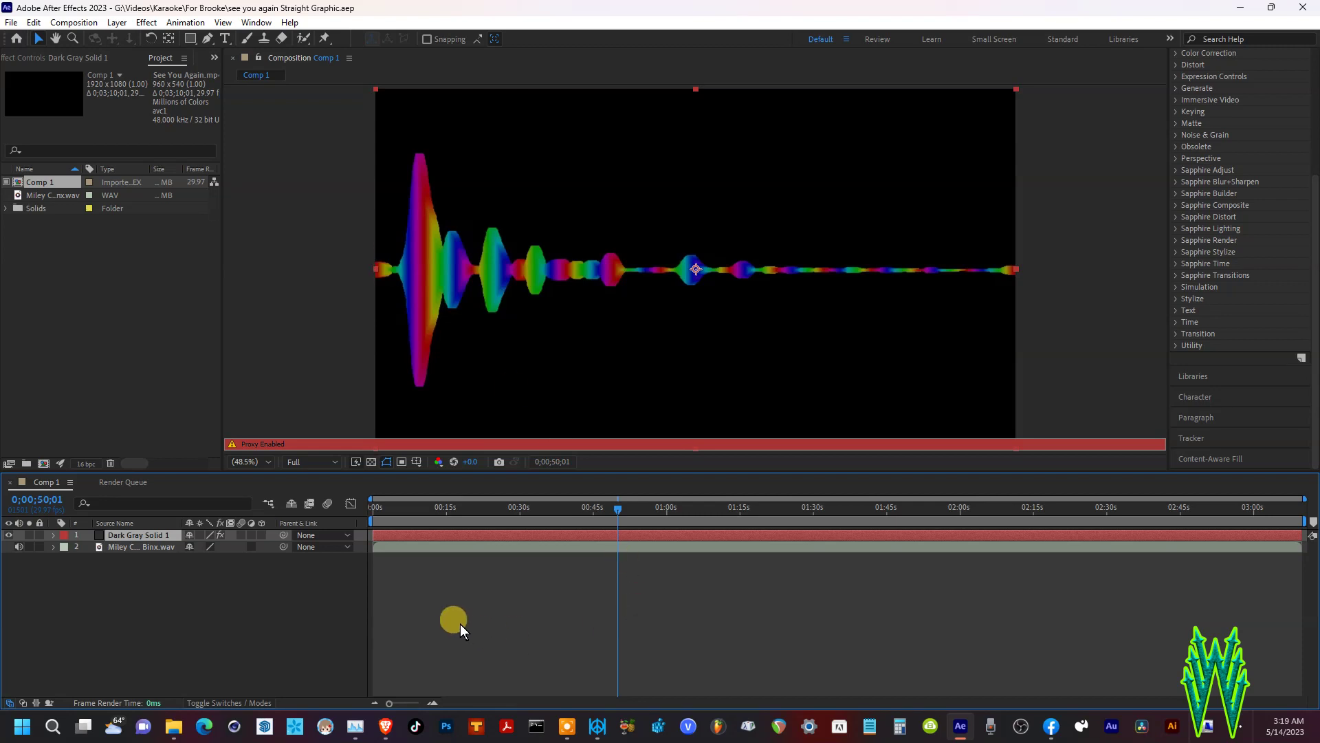
- Preview the straight spectrum animation from the start and from about 1:27 and 1:39, and close After Effects
{"action": "left_click_drag", "start_coordinate": [614, 510], "coordinate": [349, 519]}
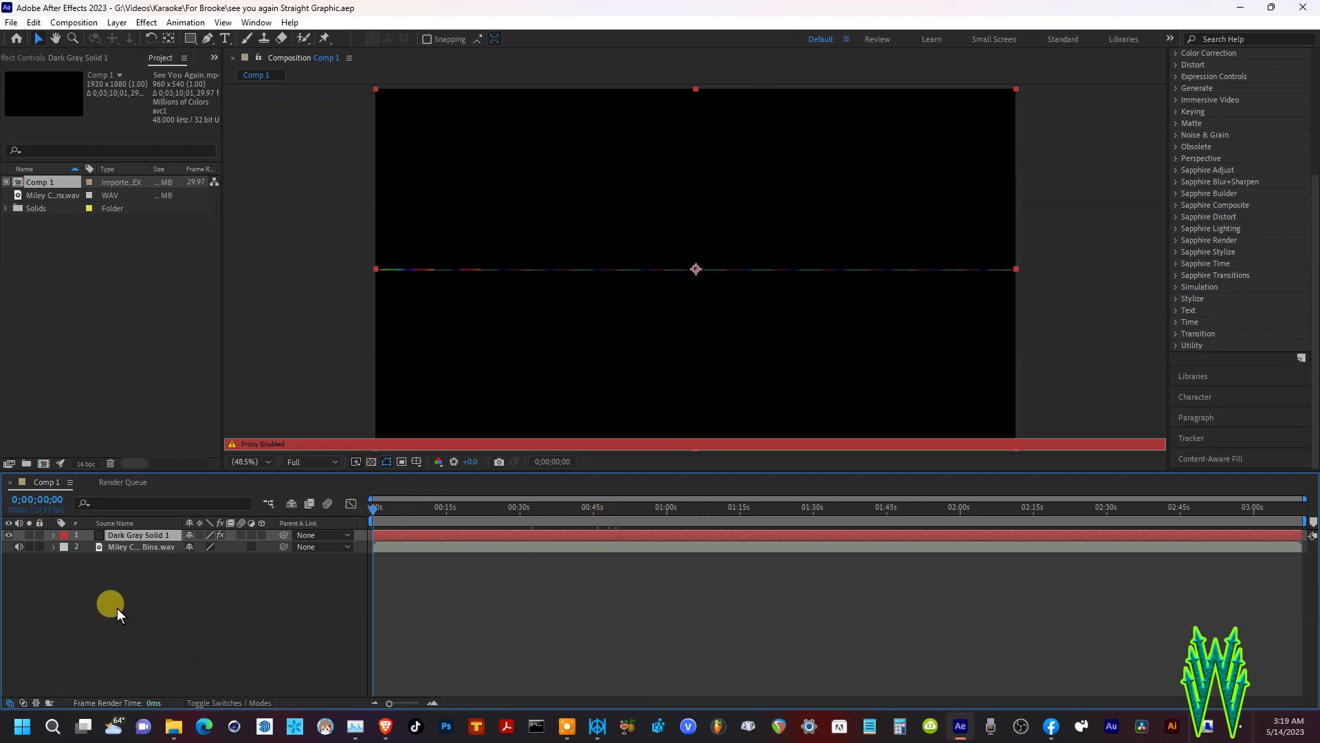
{"action": "key", "text": "space"}
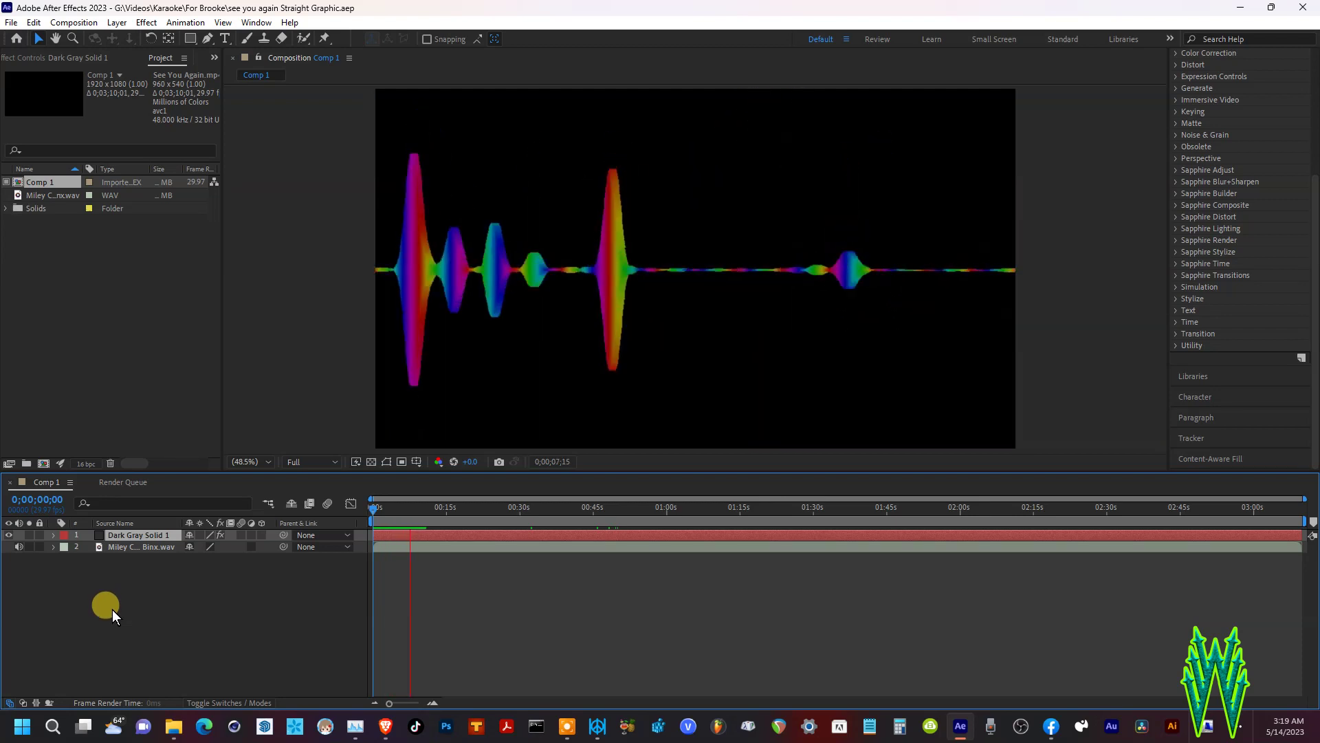
{"action": "key", "text": "space"}
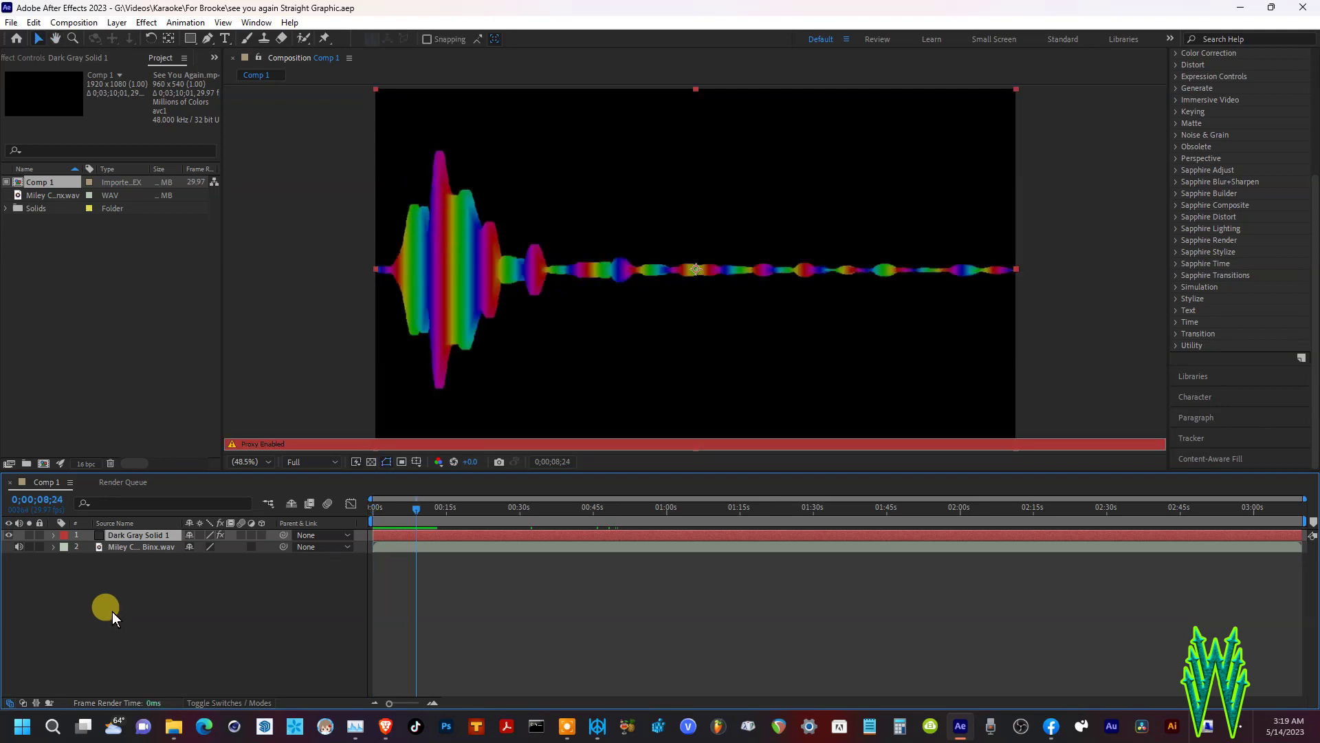
{"action": "left_click", "coordinate": [798, 510]}
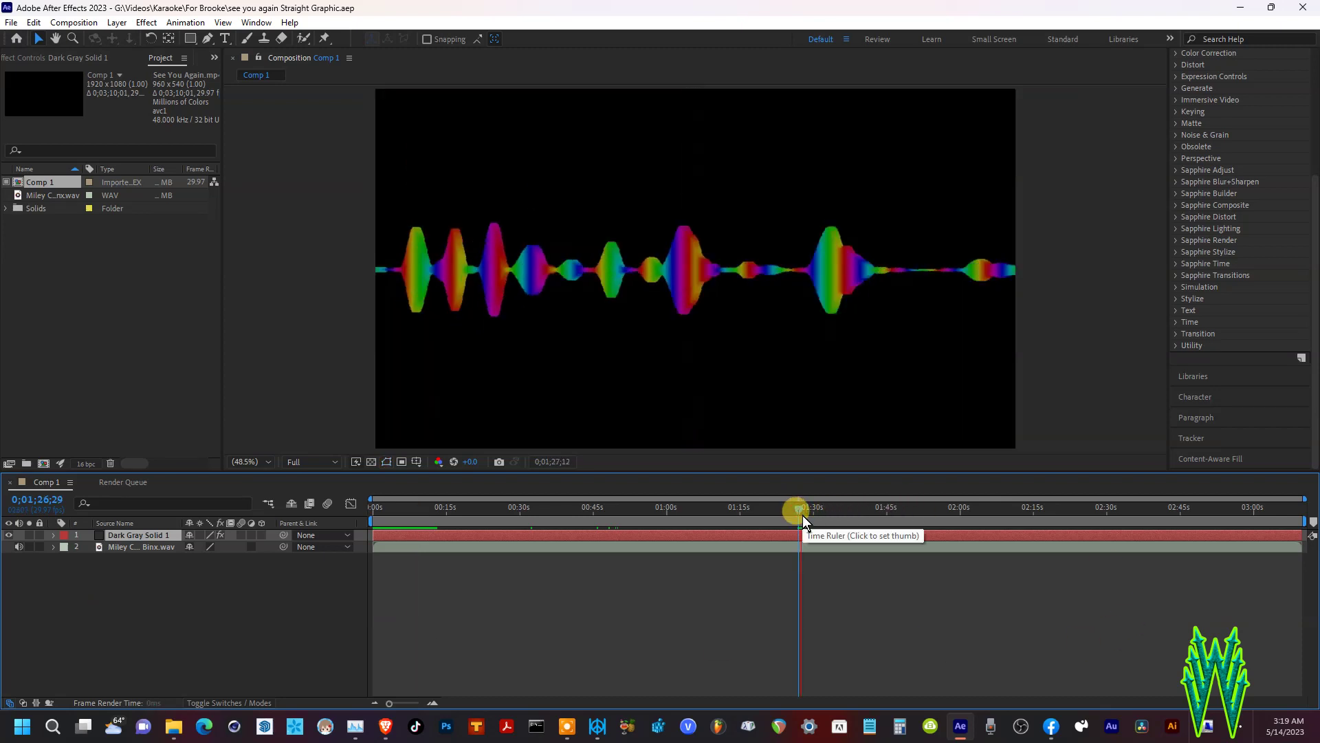
{"action": "left_click", "coordinate": [859, 512]}
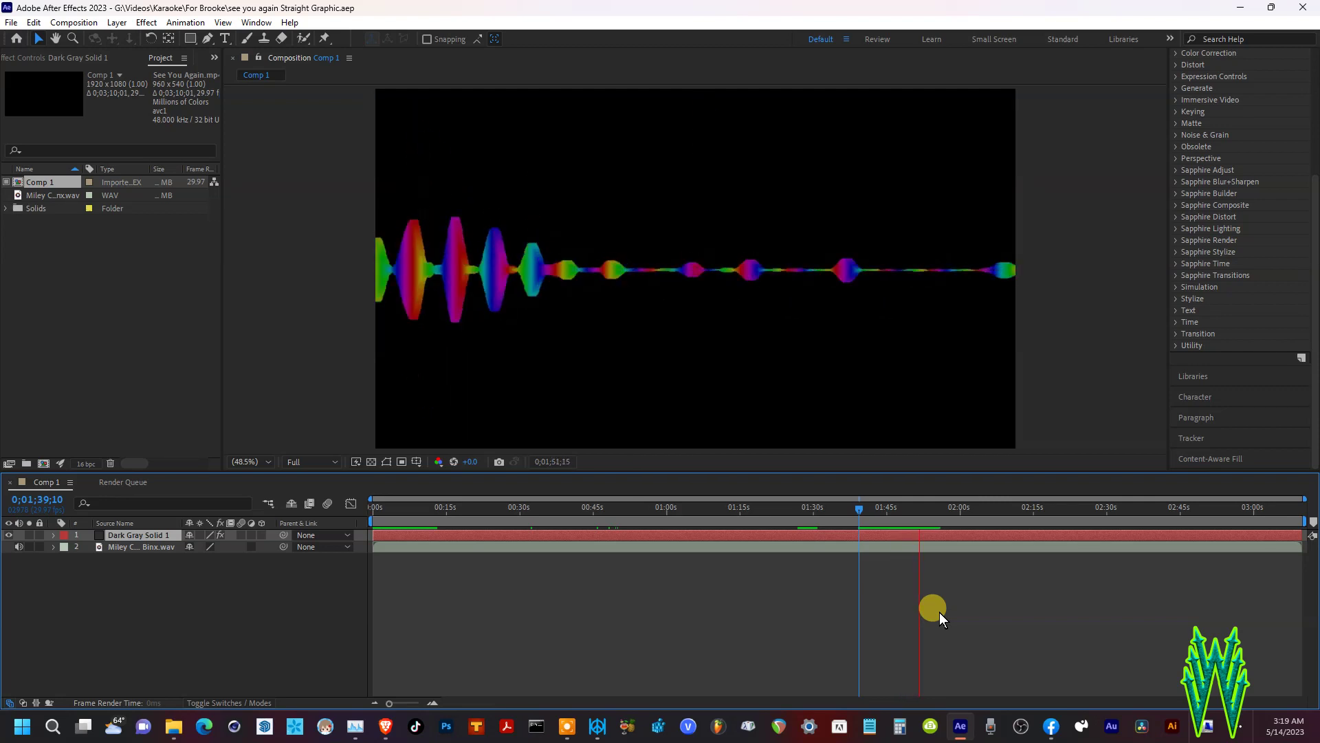
{"action": "key", "text": "space"}
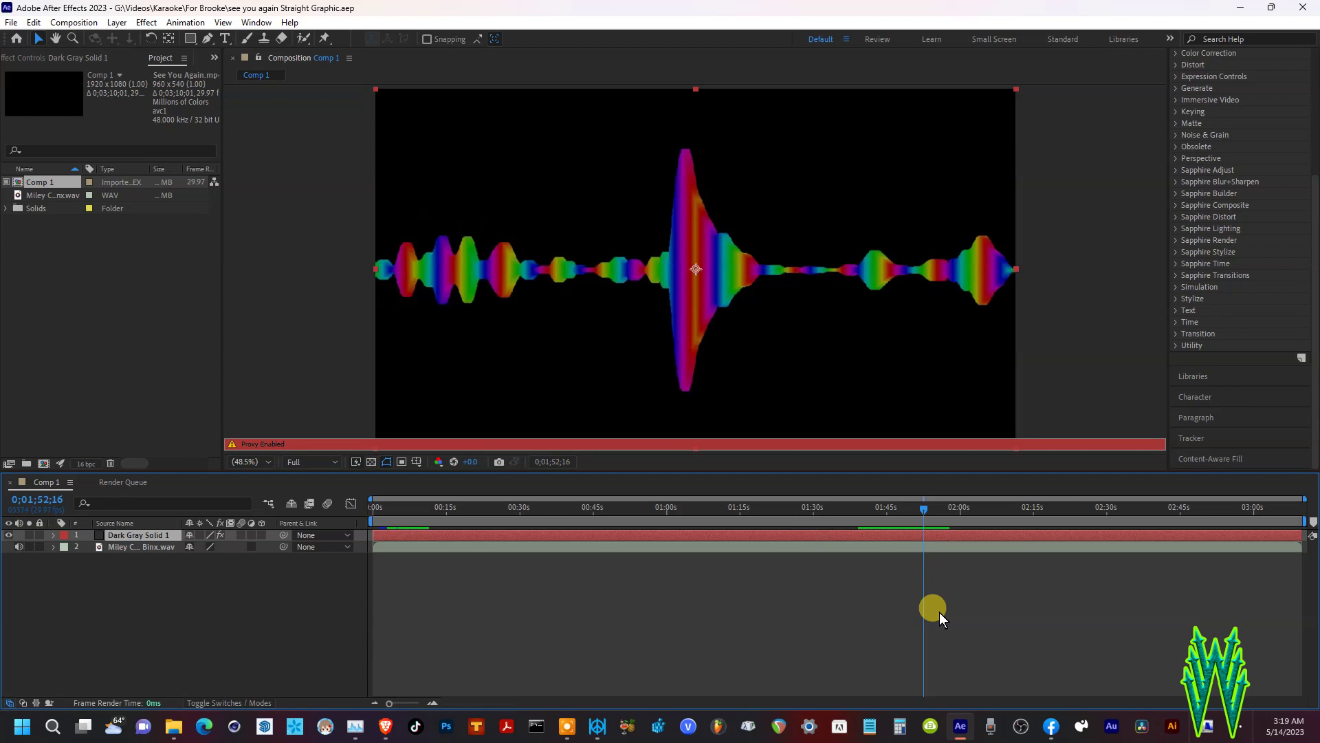
{"action": "left_click", "coordinate": [1301, 14]}
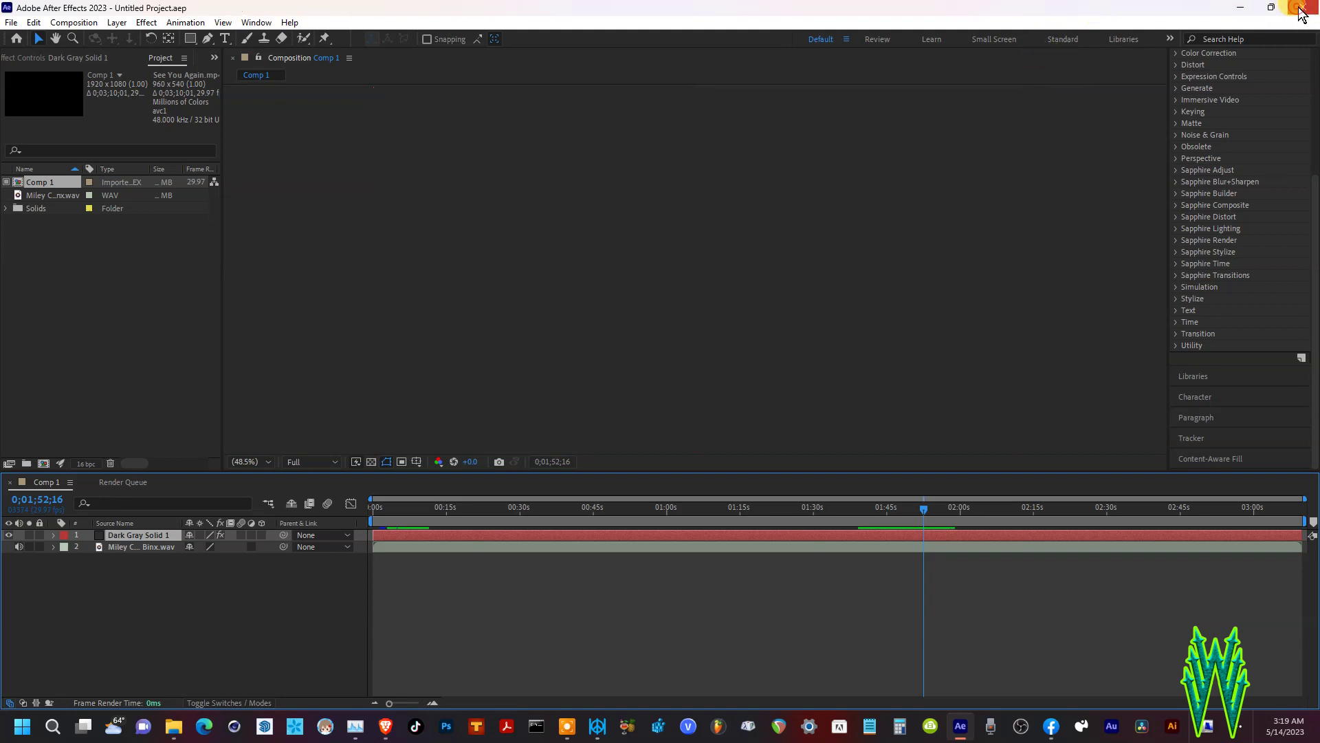